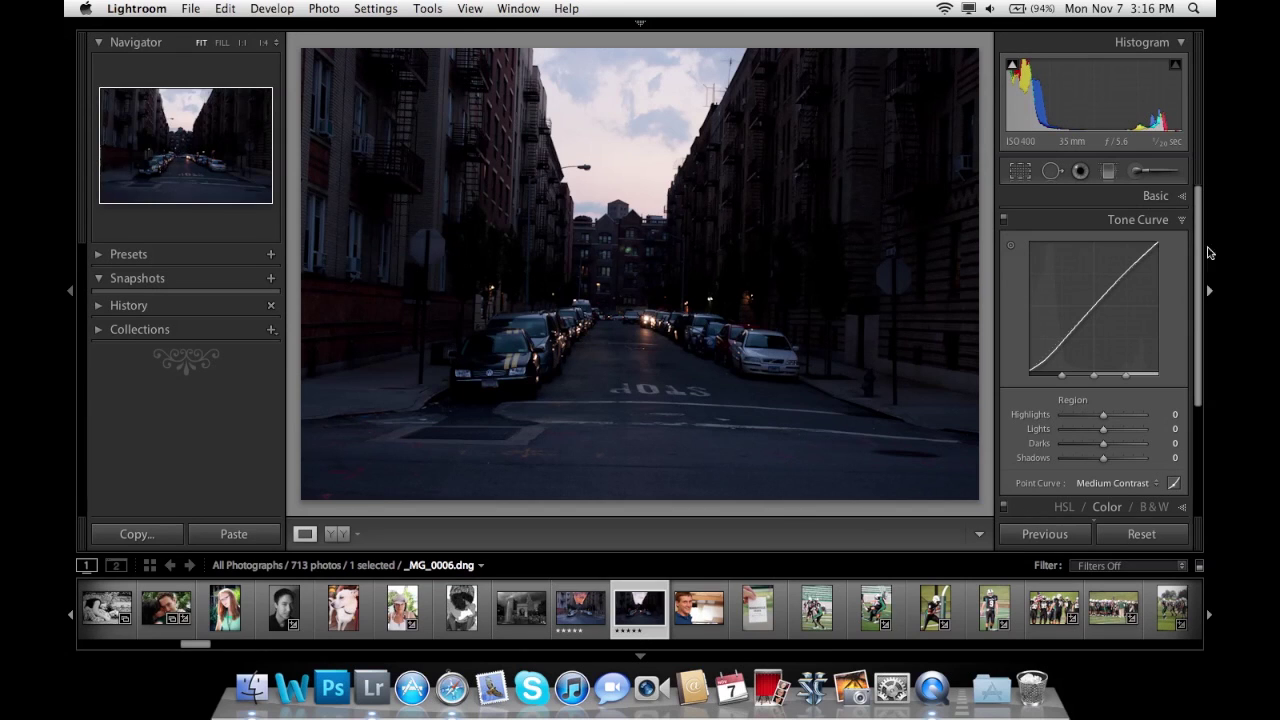
Review the Basic adjustments for the street photo, from white balance and tone to presence, along with the other develop sections
click(1178, 204)
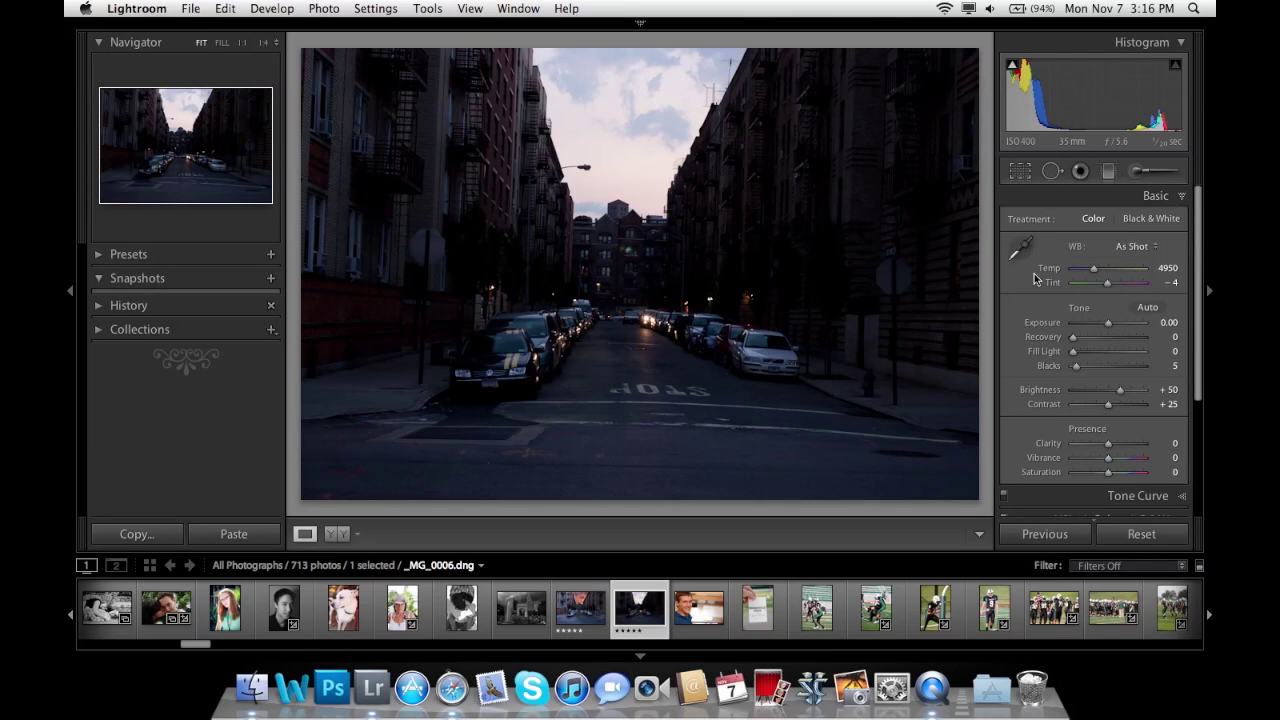
scroll(1052, 330, down, 1)
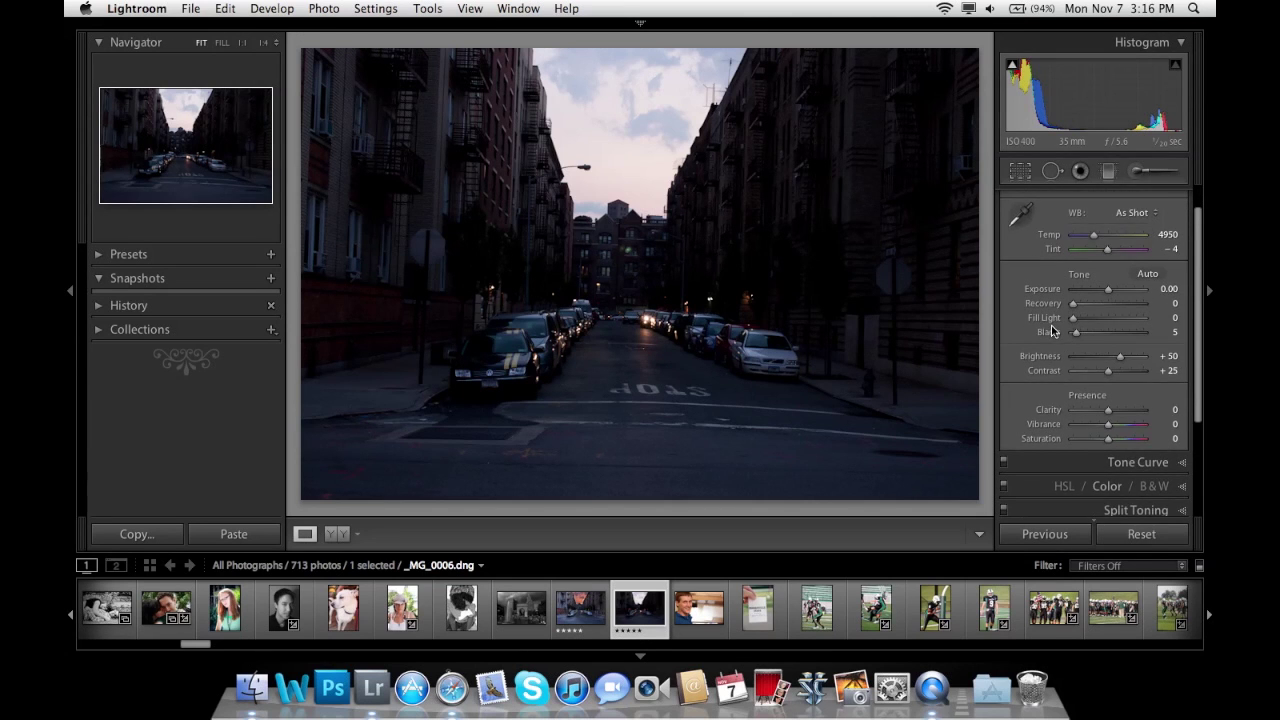
scroll(1052, 330, down, 1)
scroll(1052, 330, up, 1)
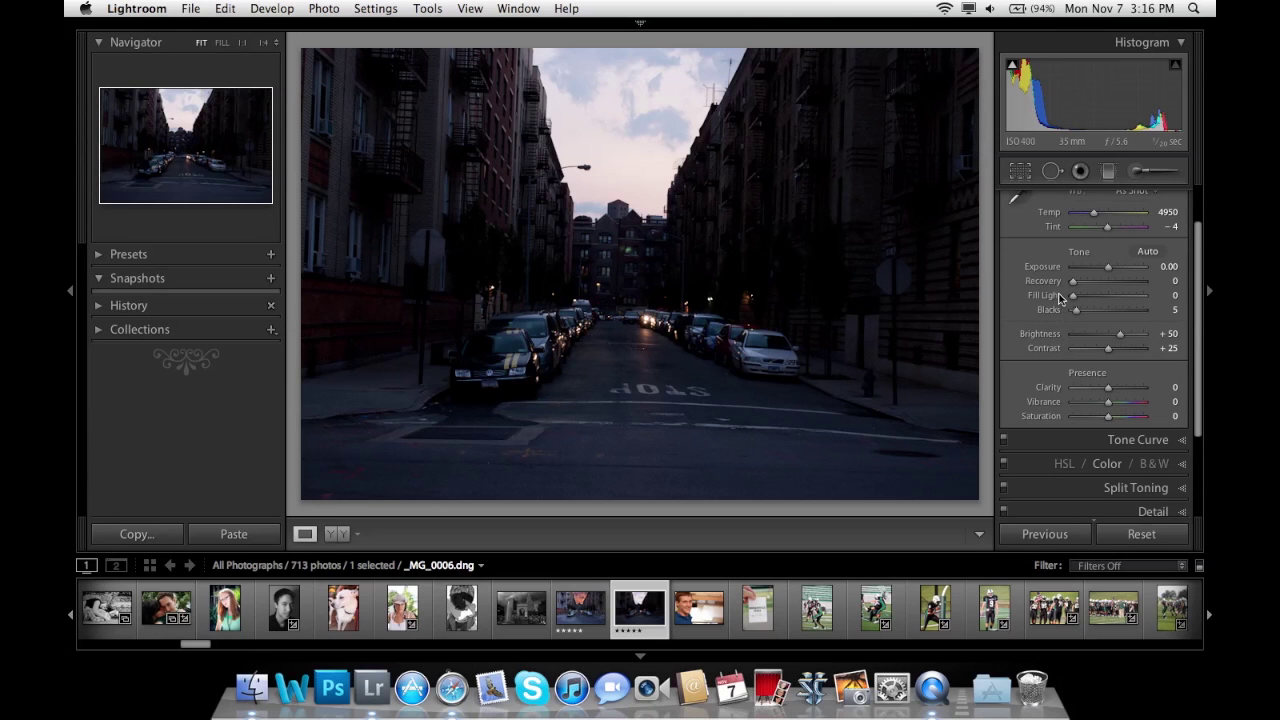
scroll(1060, 298, down, 1)
scroll(1060, 298, down, 2)
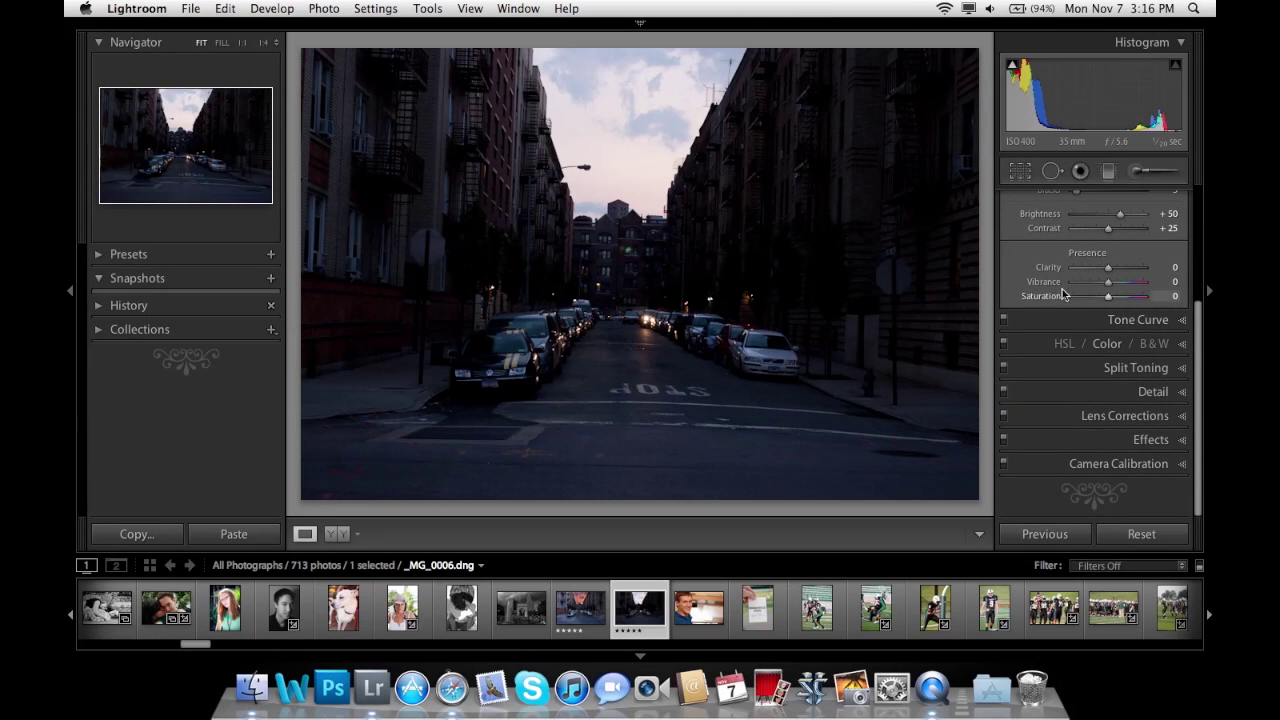
scroll(1057, 290, up, 3)
scroll(1057, 290, up, 2)
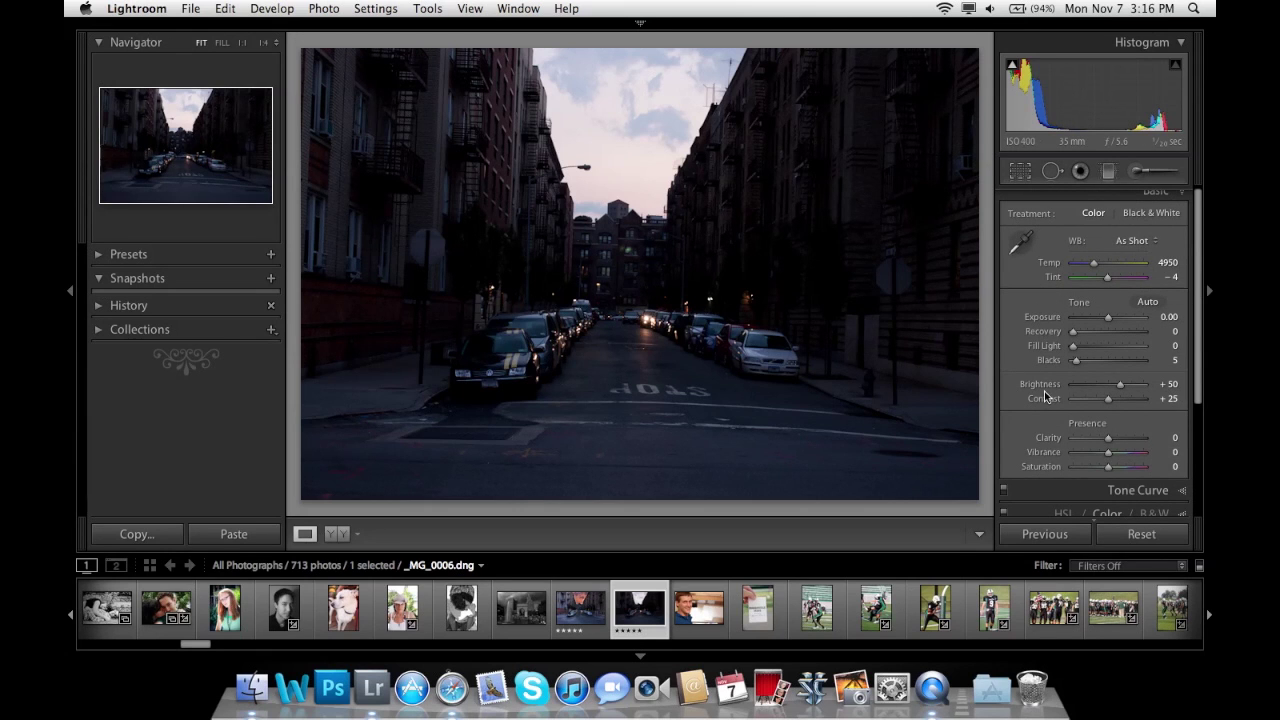
scroll(1045, 397, down, 3)
Try raising the Darks region of the tone curve to +12
click(1125, 409)
scroll(1125, 409, up, 3)
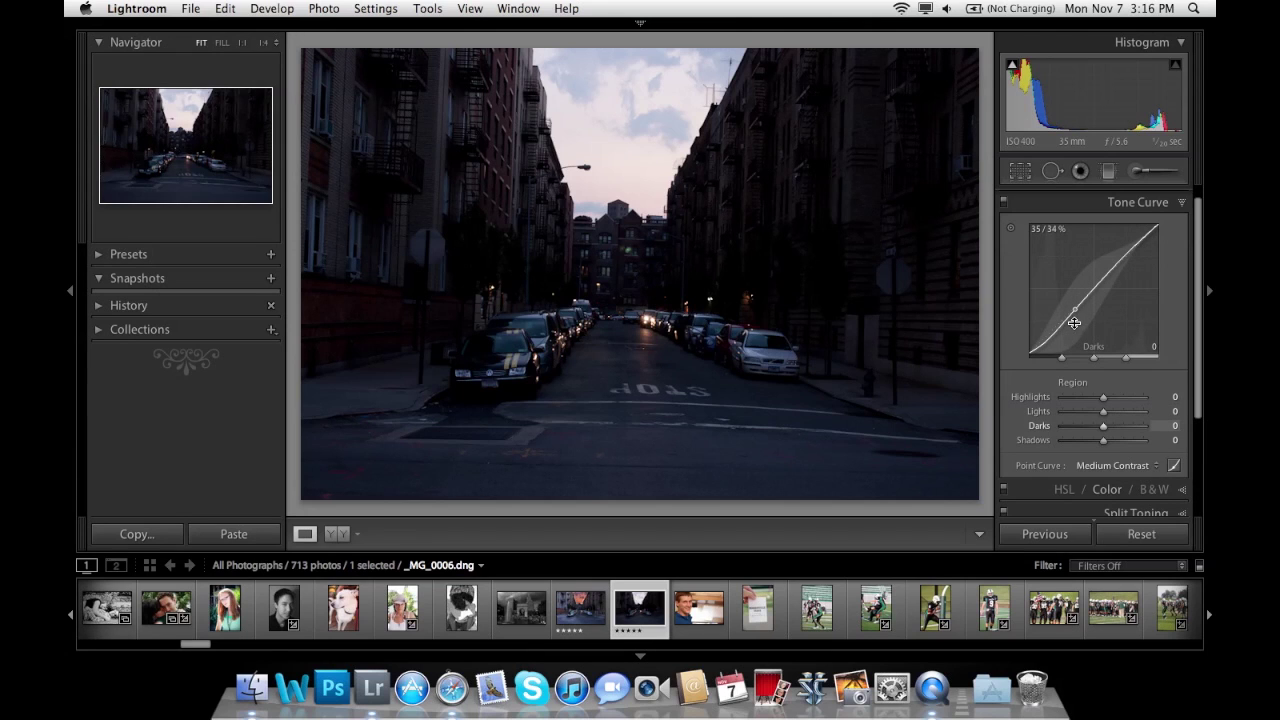
mouse_move(1059, 338)
mouse_down()
mouse_move(1059, 349)
mouse_move(1059, 325)
mouse_up()
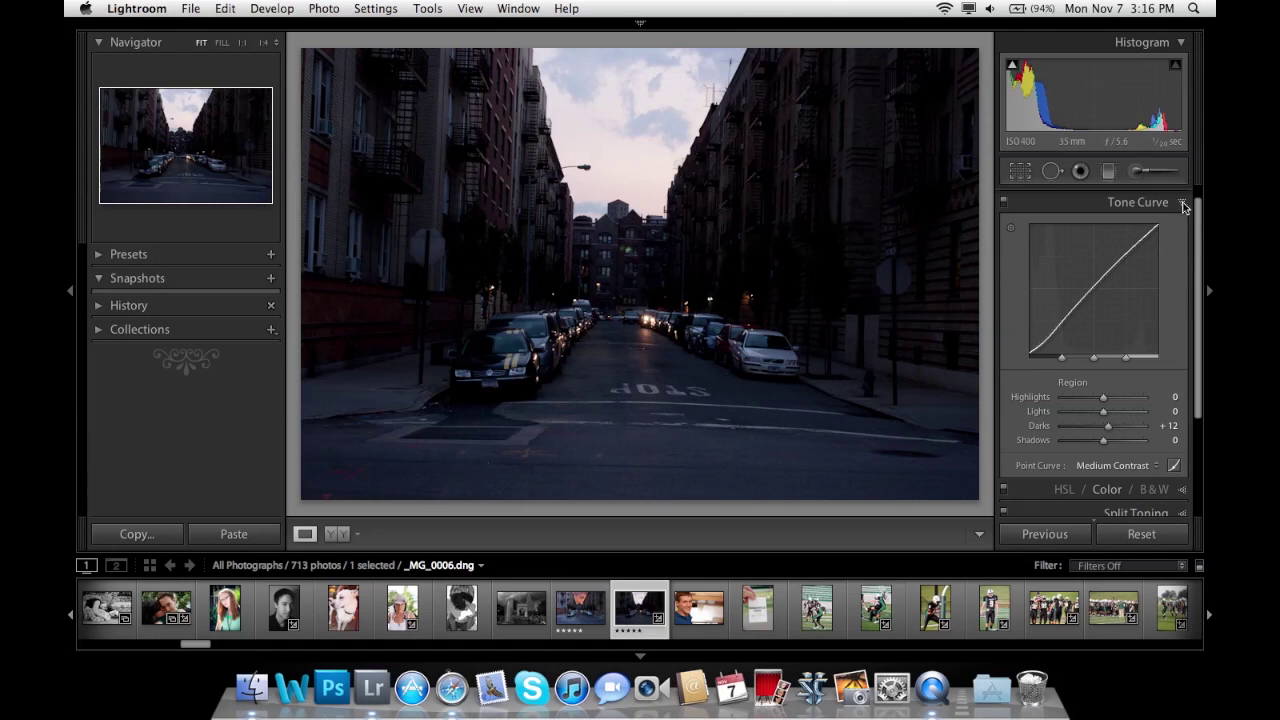
click(1183, 204)
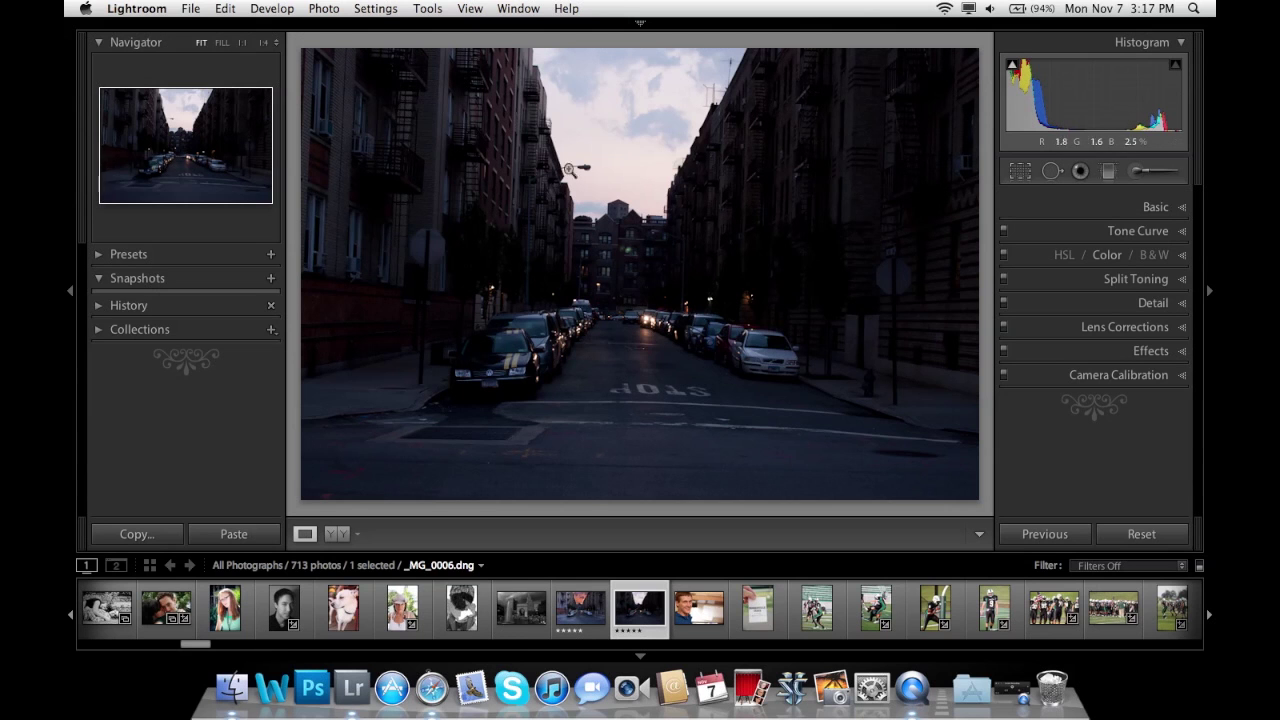
Cycle the screen modes to the normal window with a title bar and reveal the module picker
key(f)
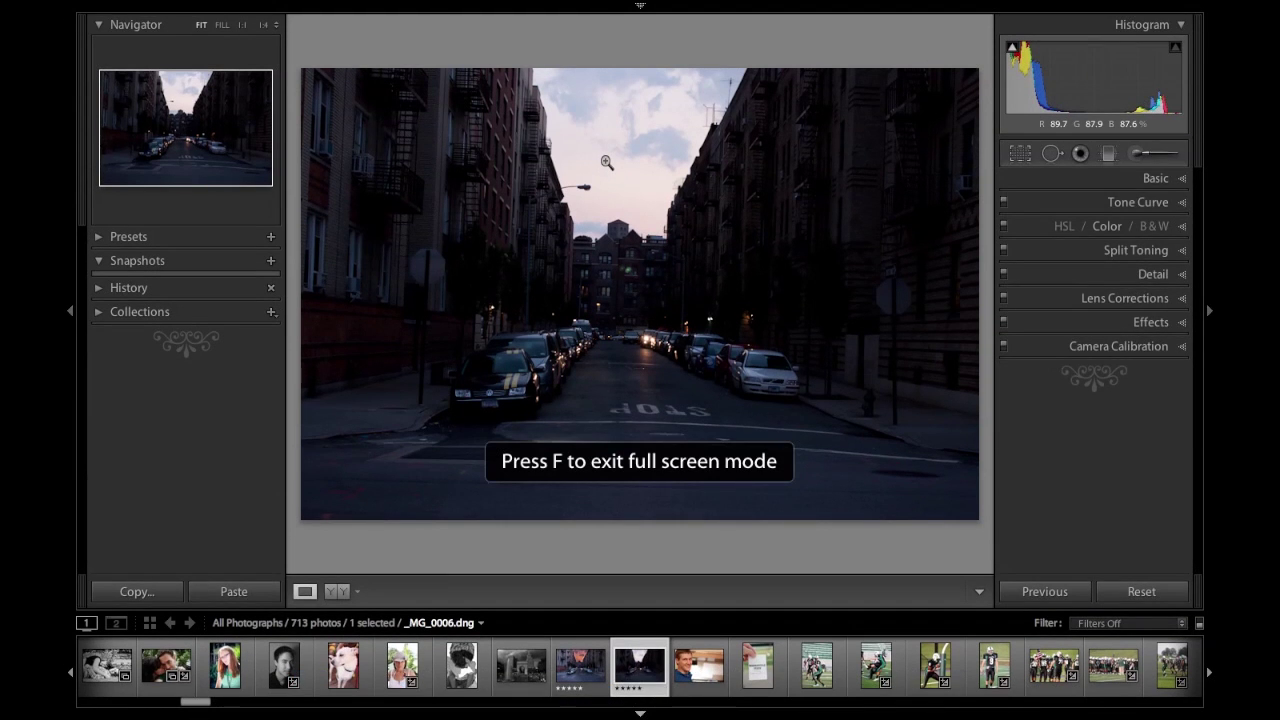
key(f)
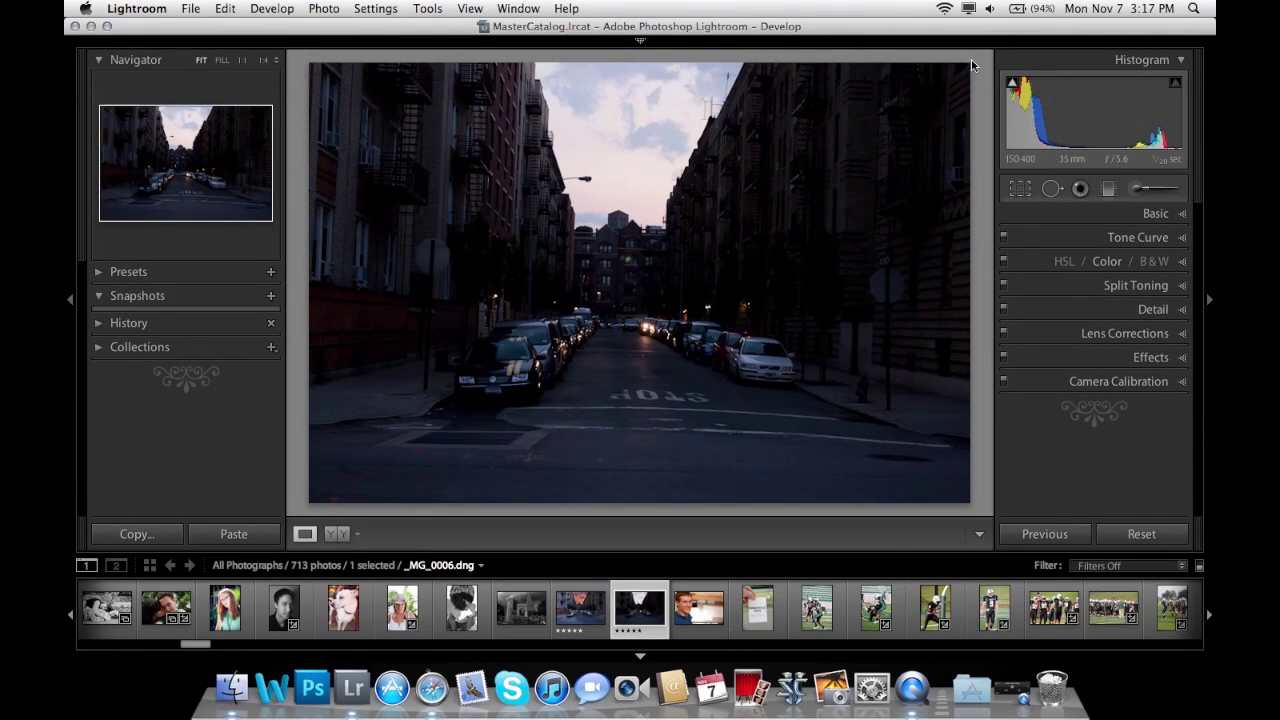
mouse_move(634, 44)
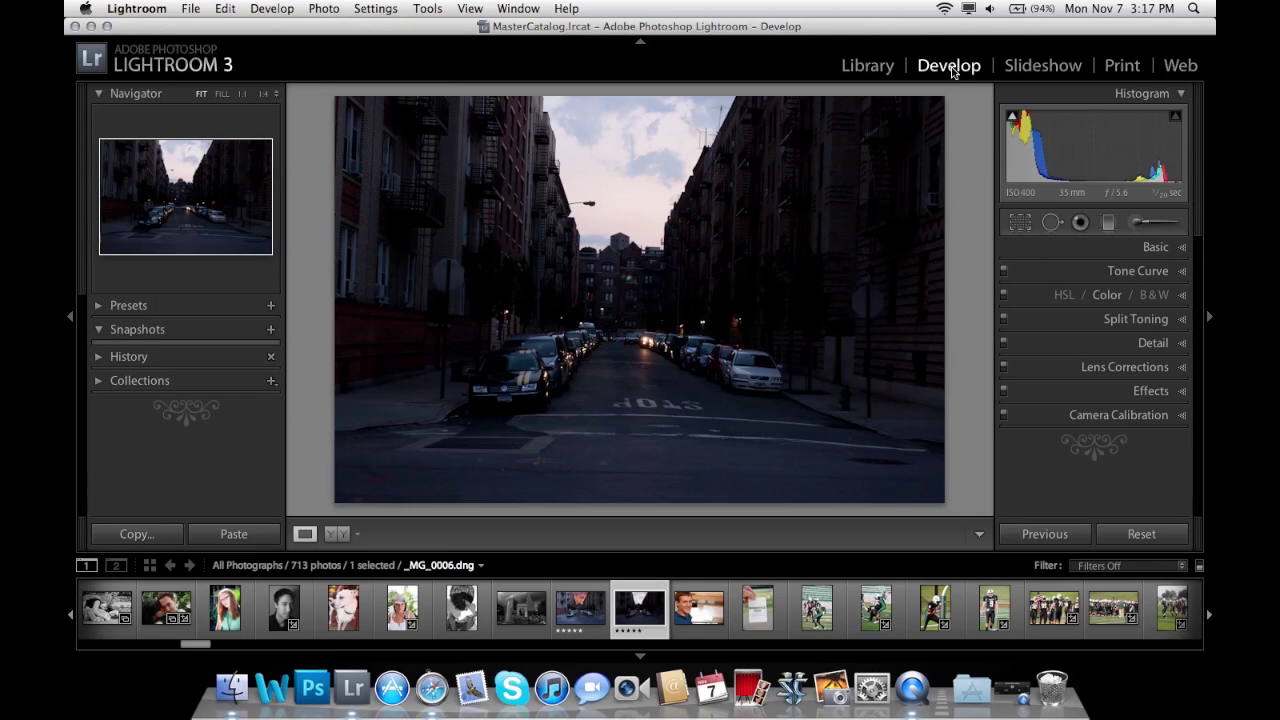
Enlarge the photo's working area in full screen, hiding the left panel, toolbar and filmstrip but keeping the develop adjustments
key(Tab)
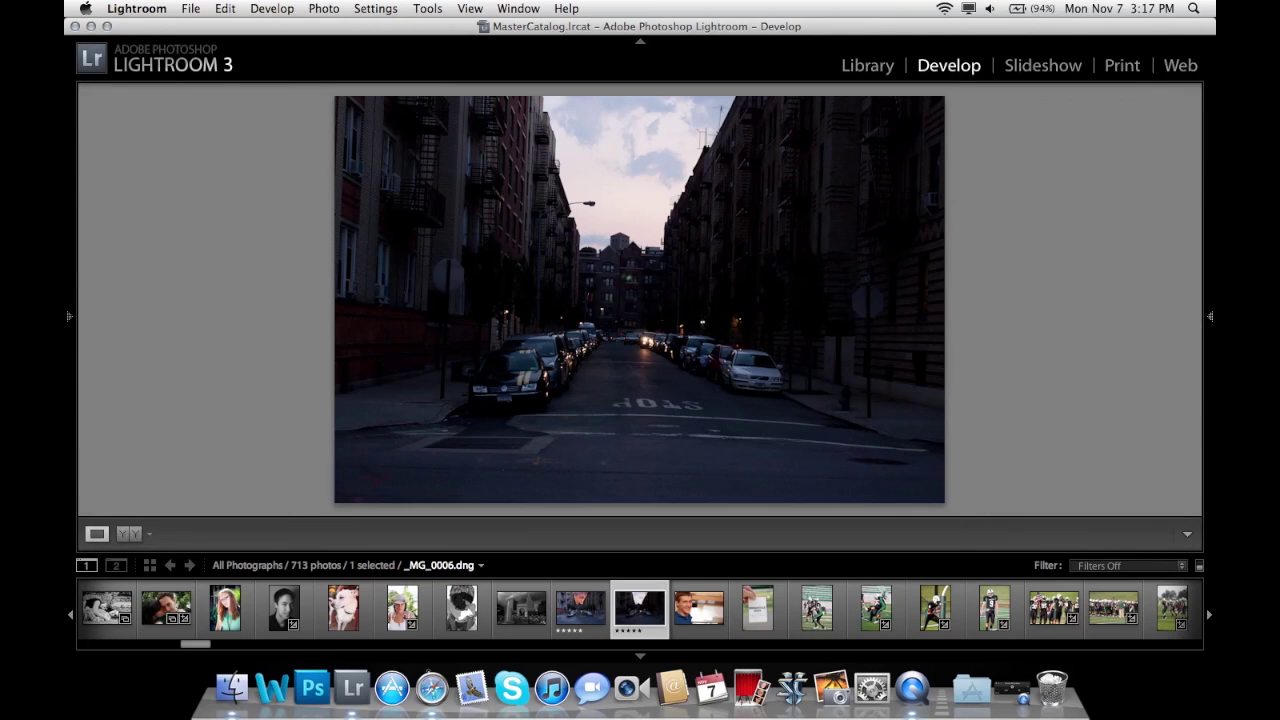
click(1209, 316)
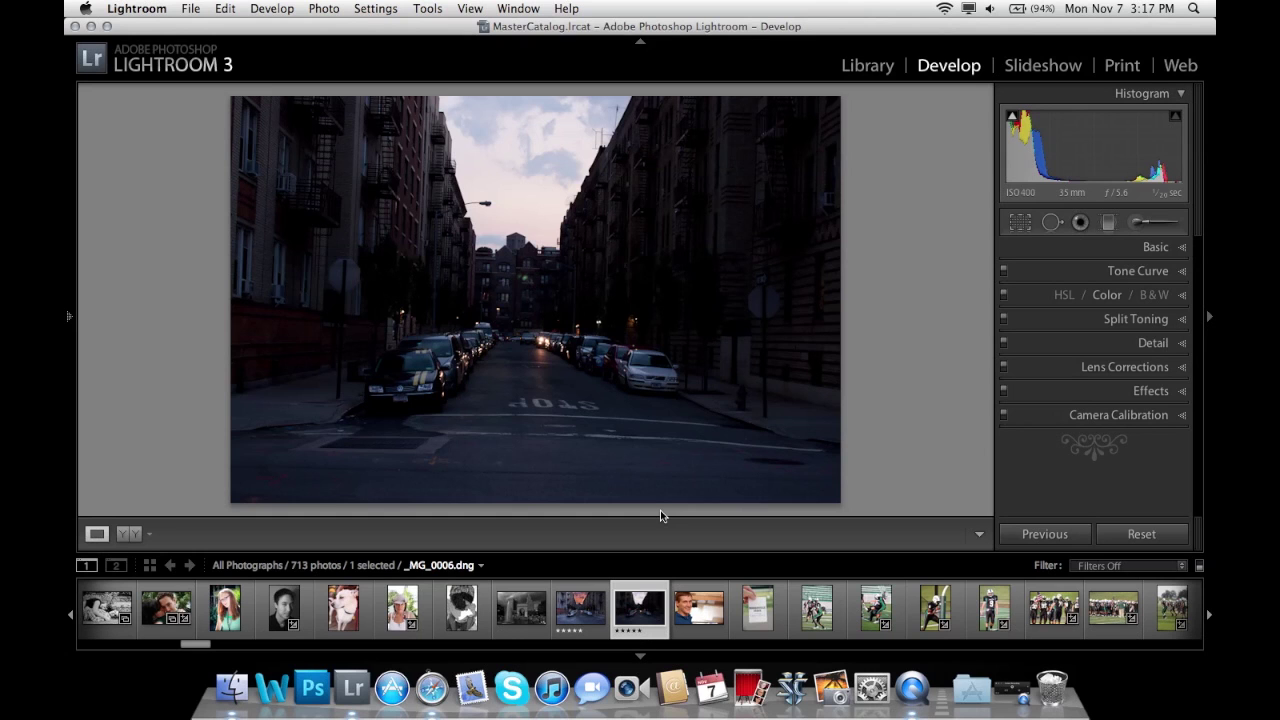
key(t)
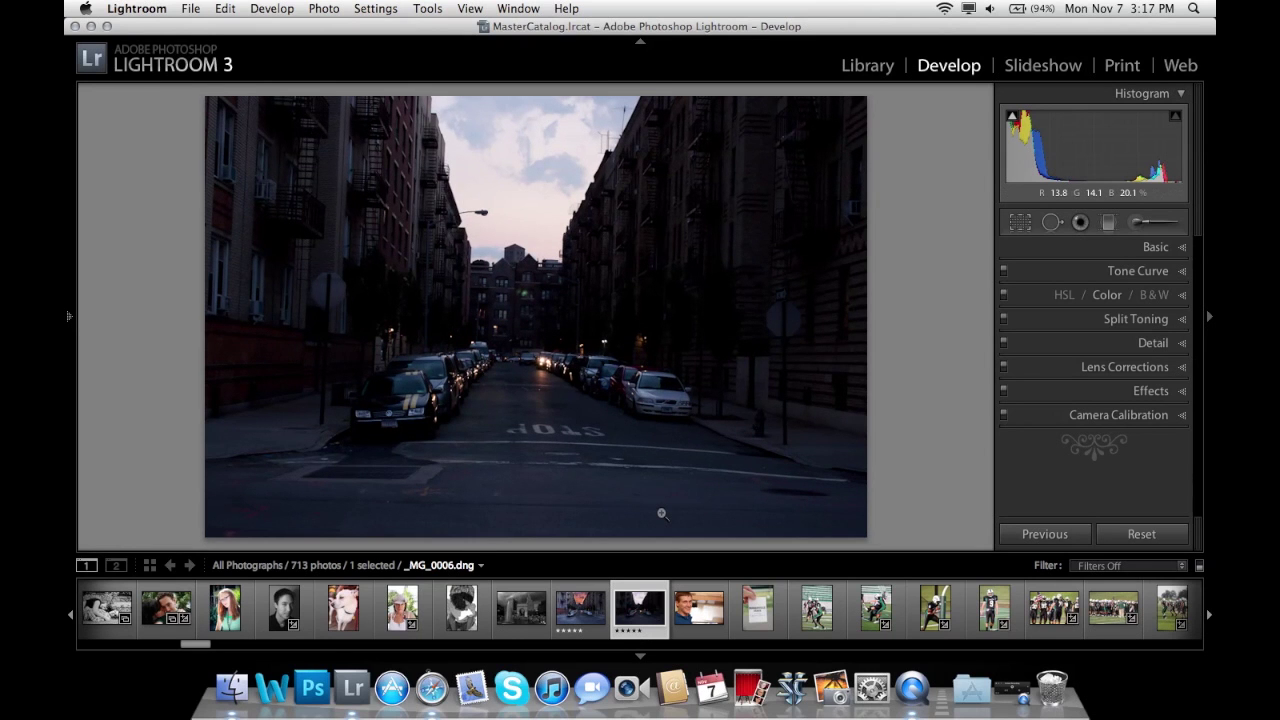
key(f)
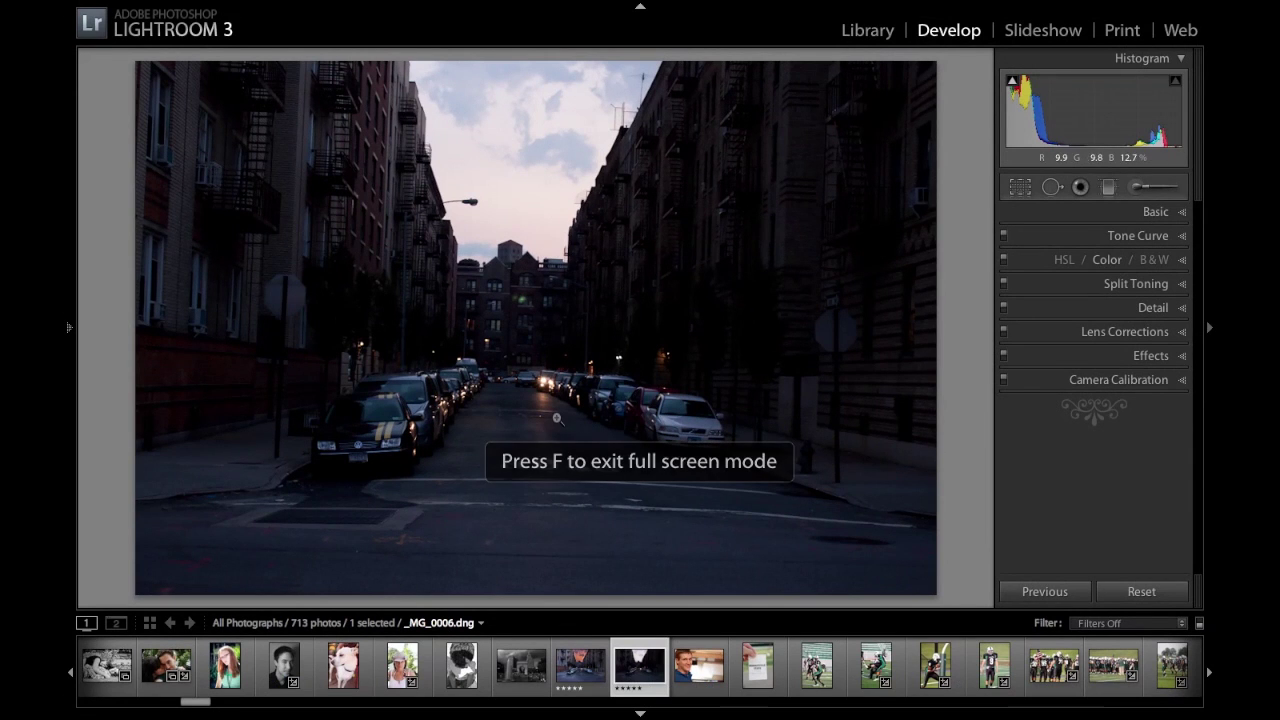
click(640, 714)
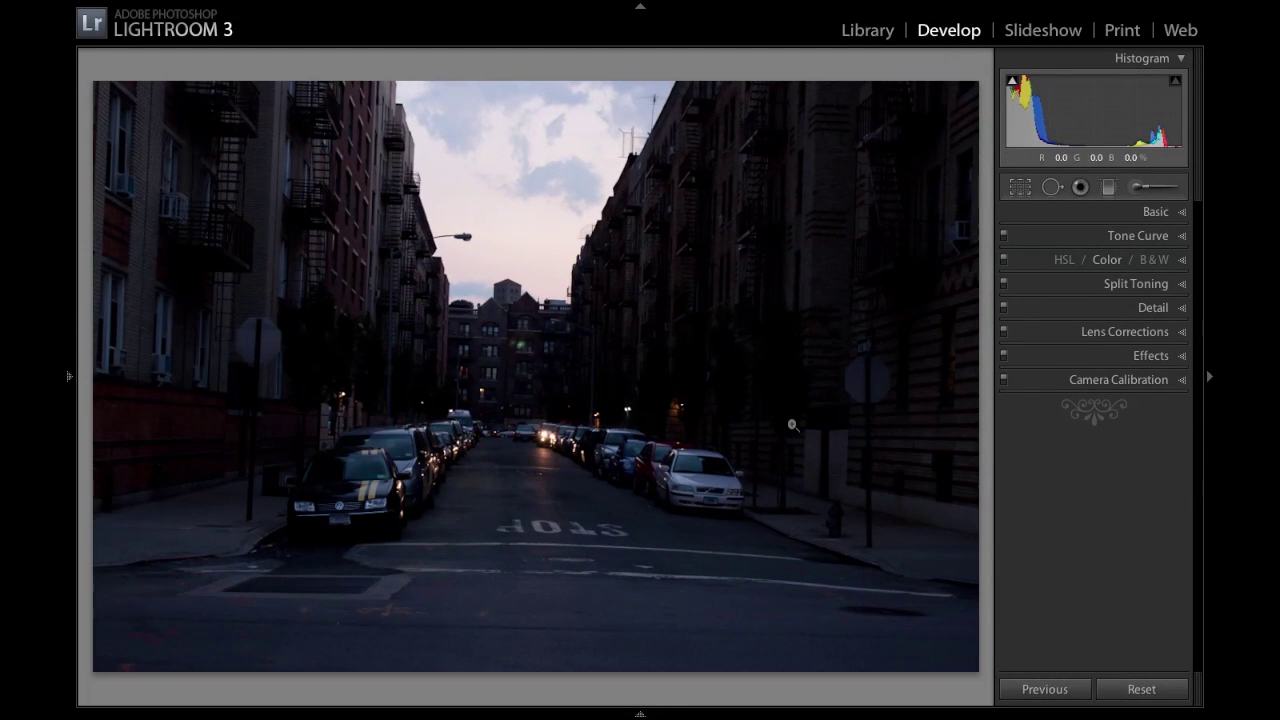
Set the Adjustment Brush effect to the Dodge (Lighten) preset and close the brush settings
click(1137, 190)
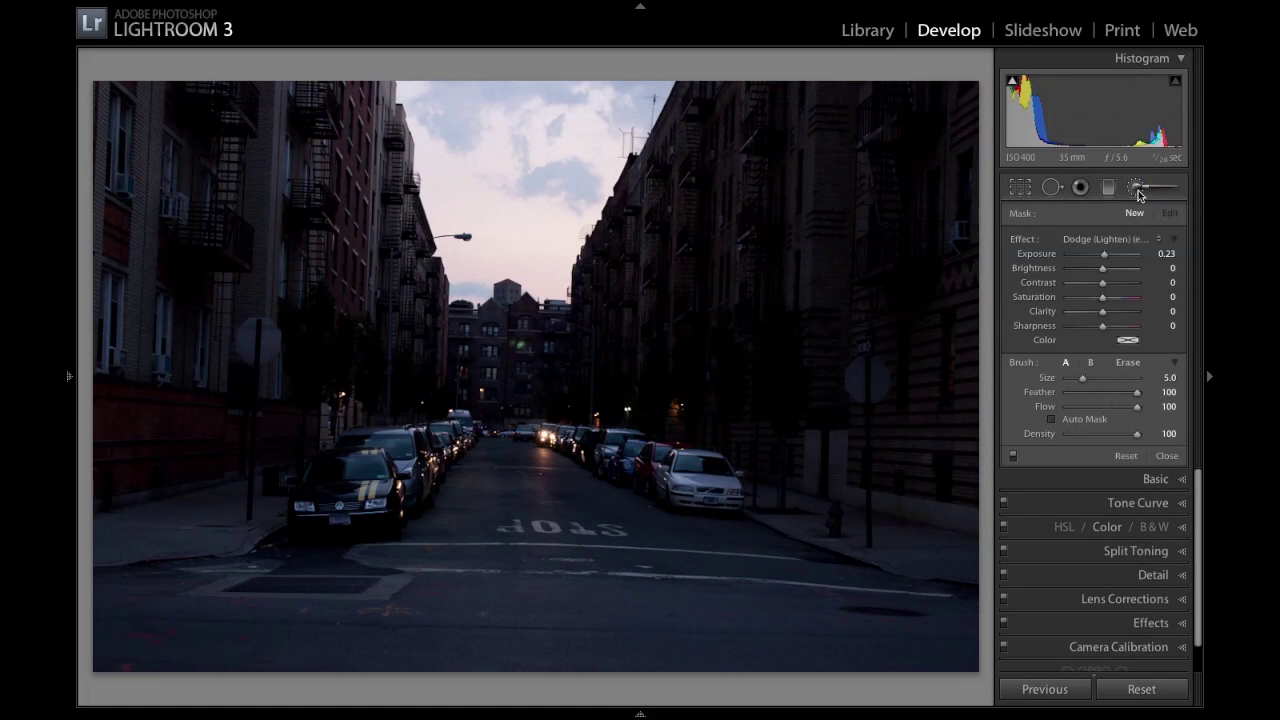
click(1101, 240)
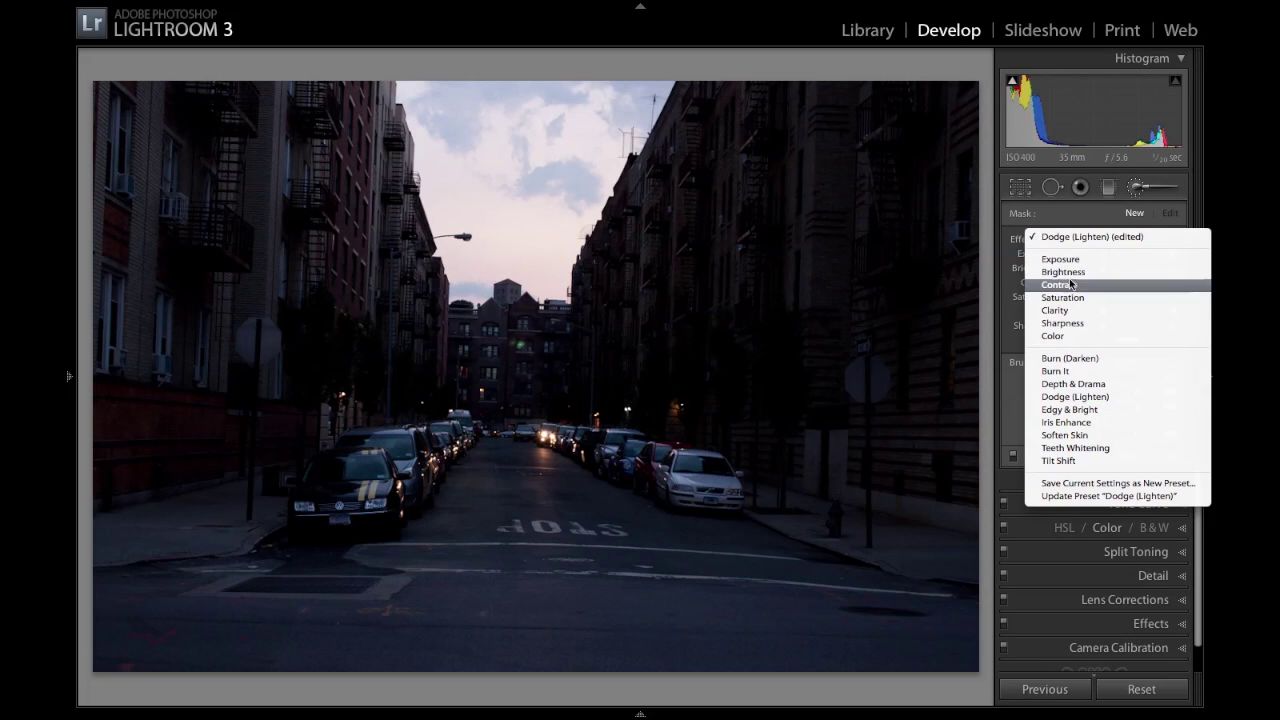
click(1069, 398)
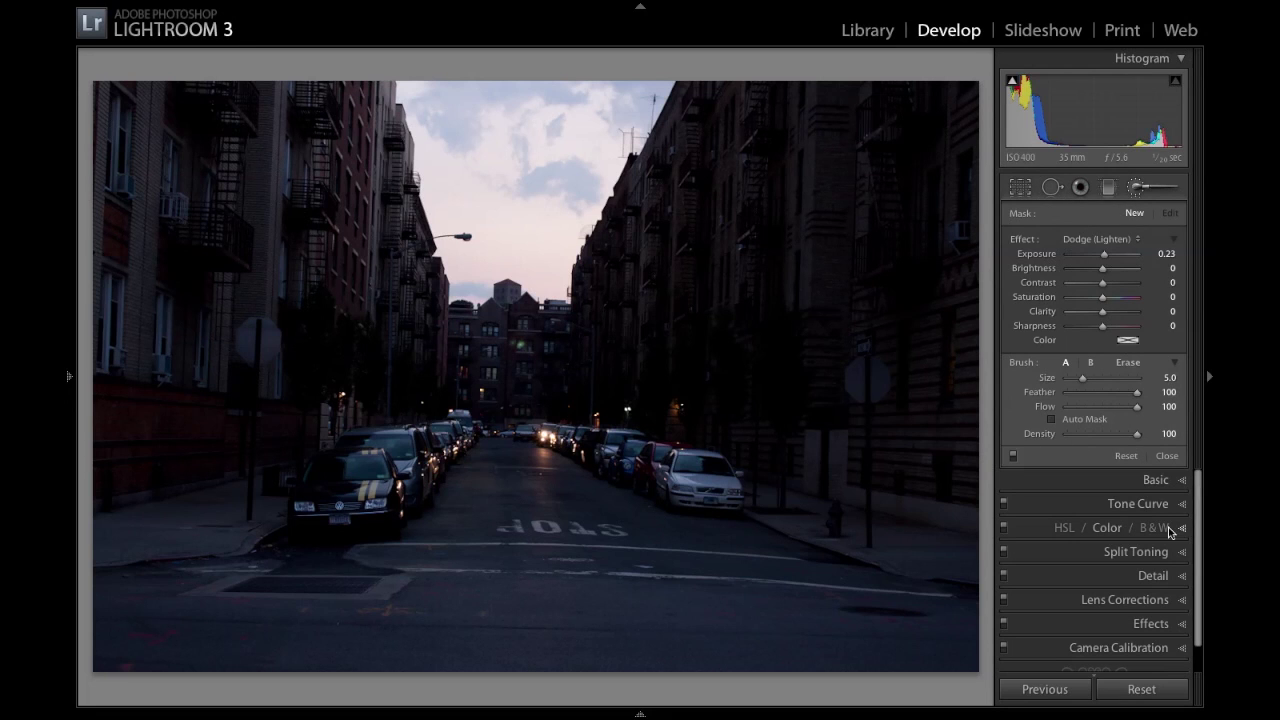
click(1166, 455)
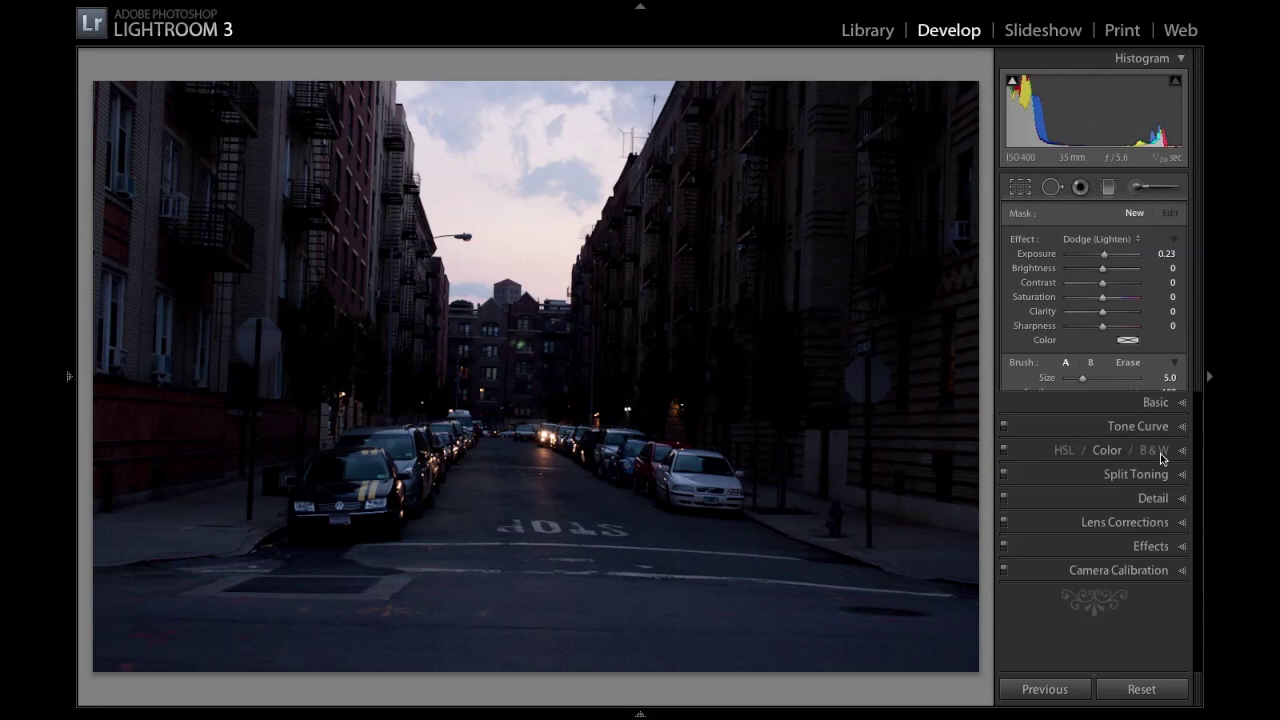
Brighten the street photo with Exposure +0.90 and raise its Contrast to +29
click(1178, 212)
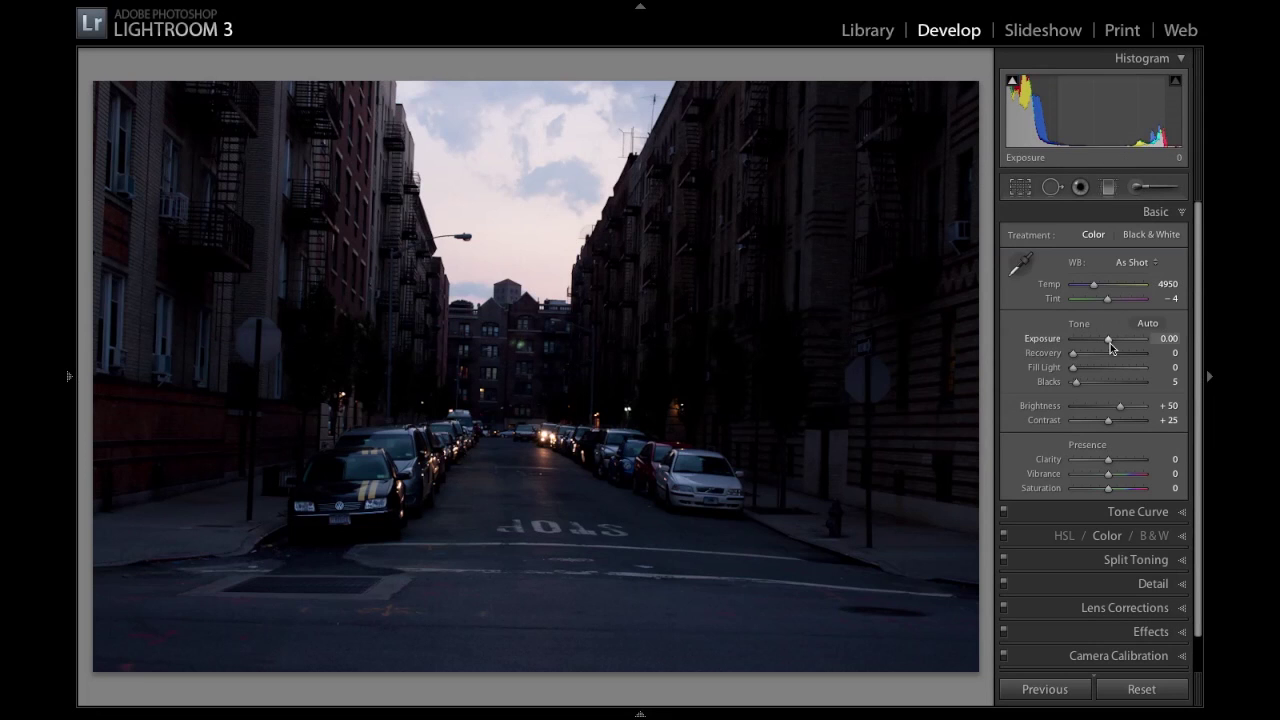
drag(1108, 347, 1117, 346)
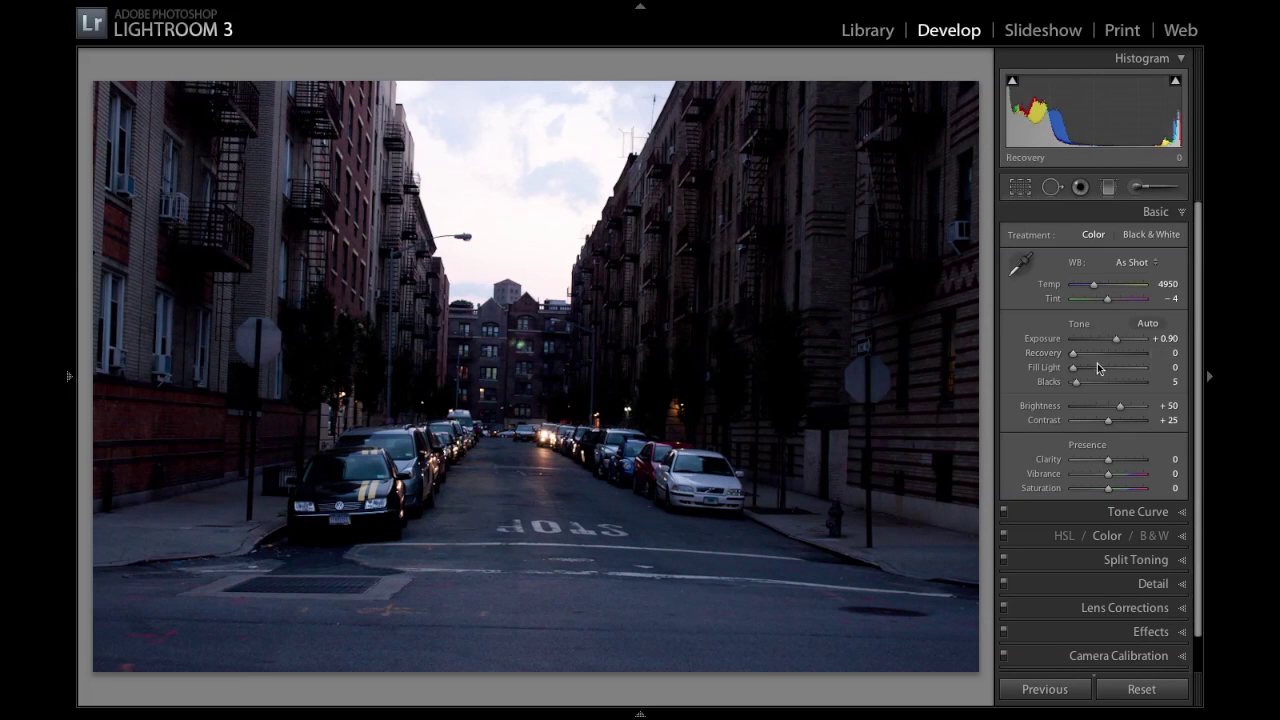
click(1109, 422)
drag(1110, 424, 1109, 426)
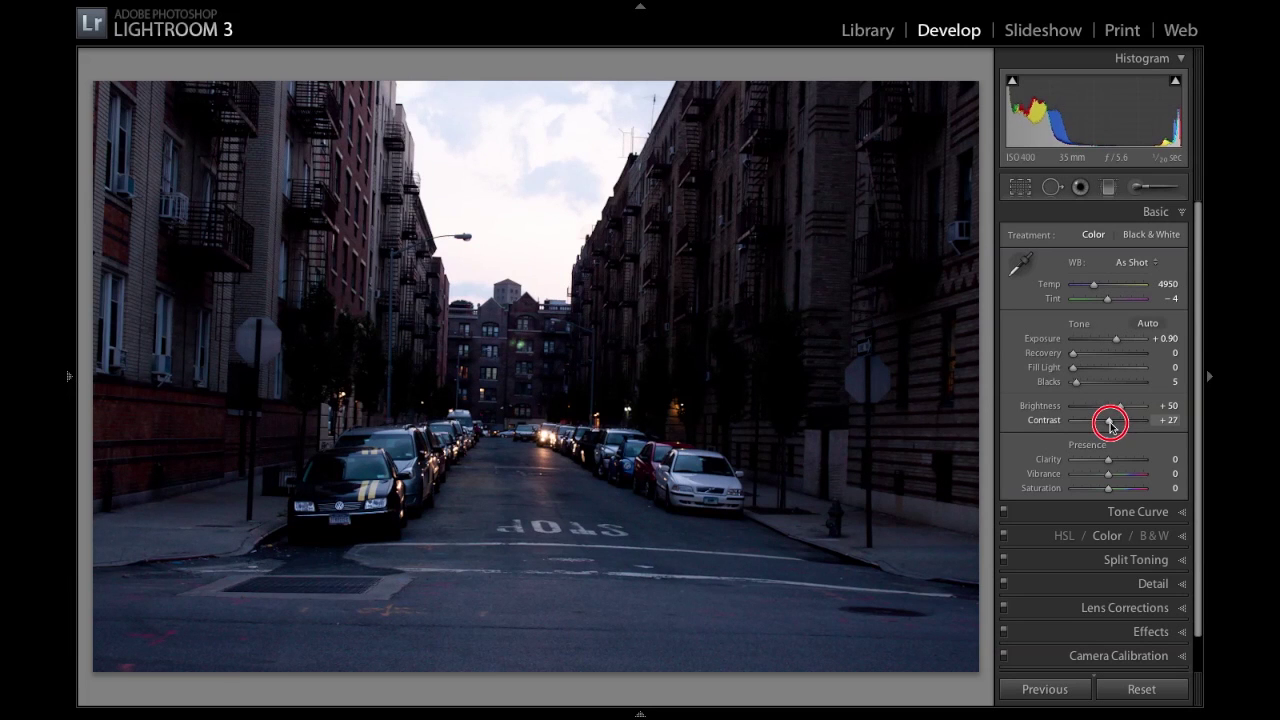
drag(1110, 424, 1111, 424)
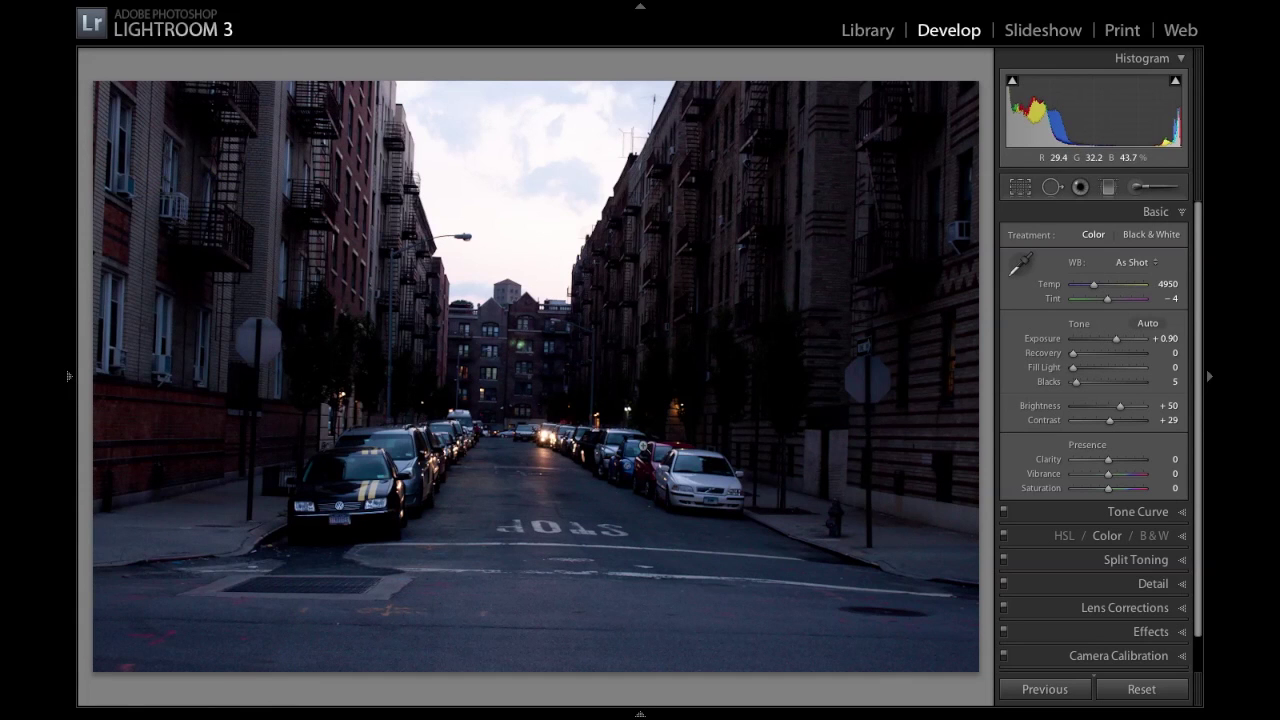
Set the photo's Clarity to +17 and check the detail of the pavement near the grate
drag(1110, 464, 1115, 460)
click(149, 623)
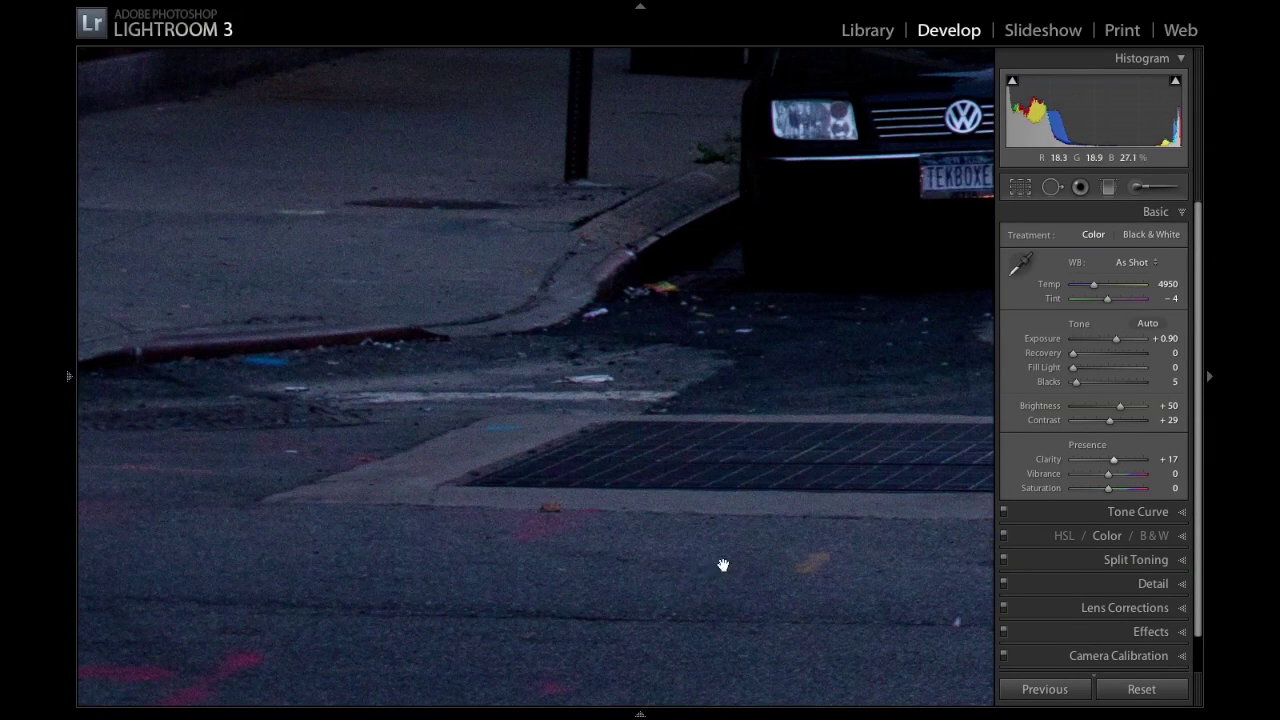
click(551, 554)
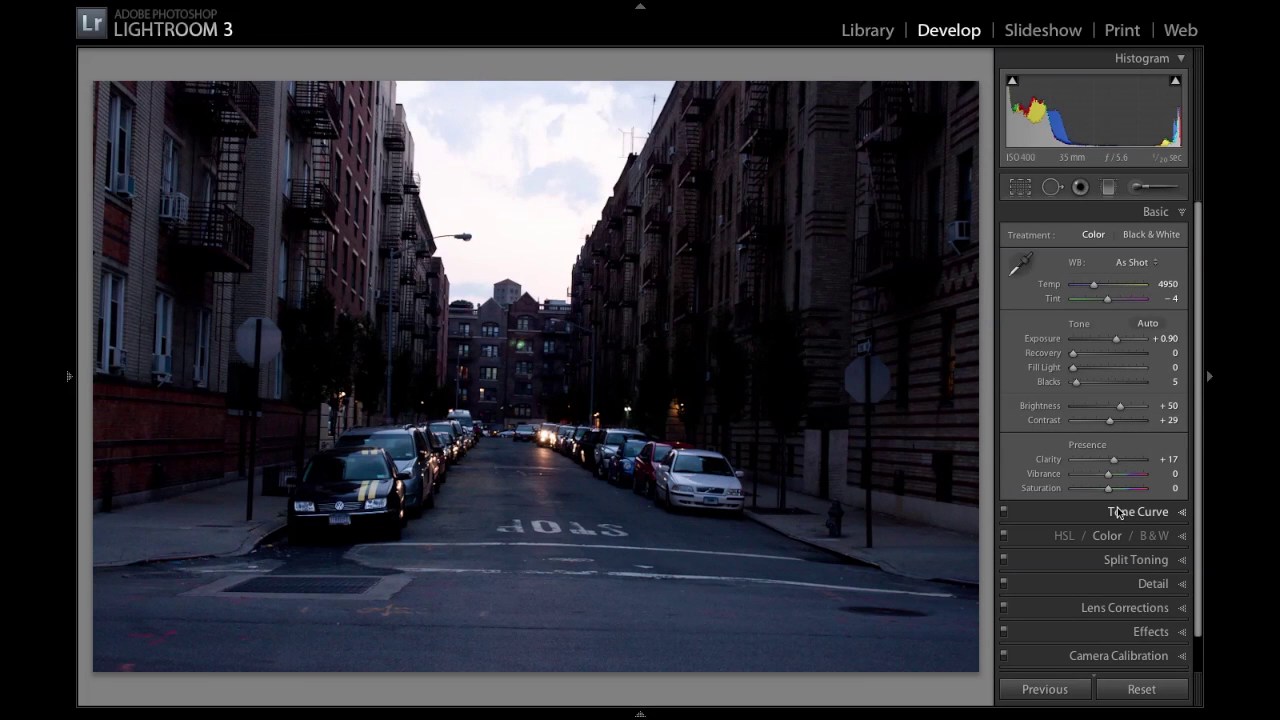
Set Recovery to 18 and Fill Light to 11 in the basic tone adjustments
mouse_move(1074, 356)
mouse_down()
mouse_move(1113, 360)
mouse_move(1086, 361)
mouse_up()
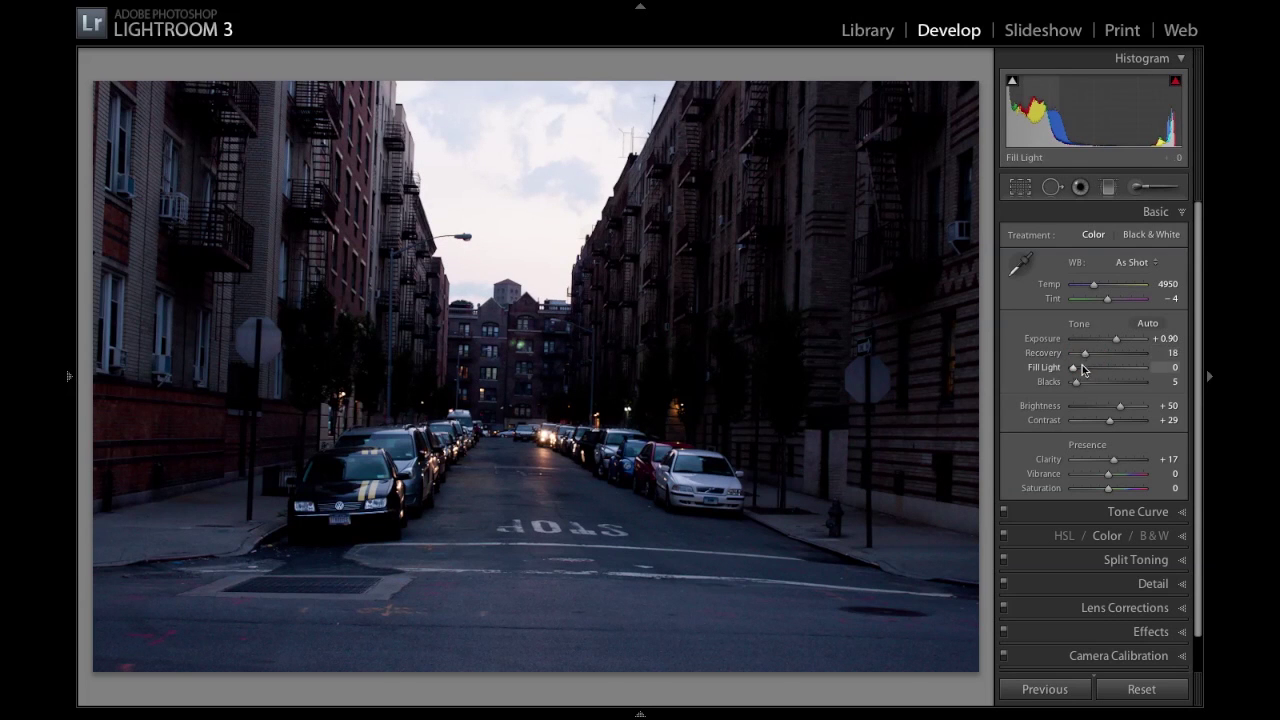
drag(1070, 369, 1080, 373)
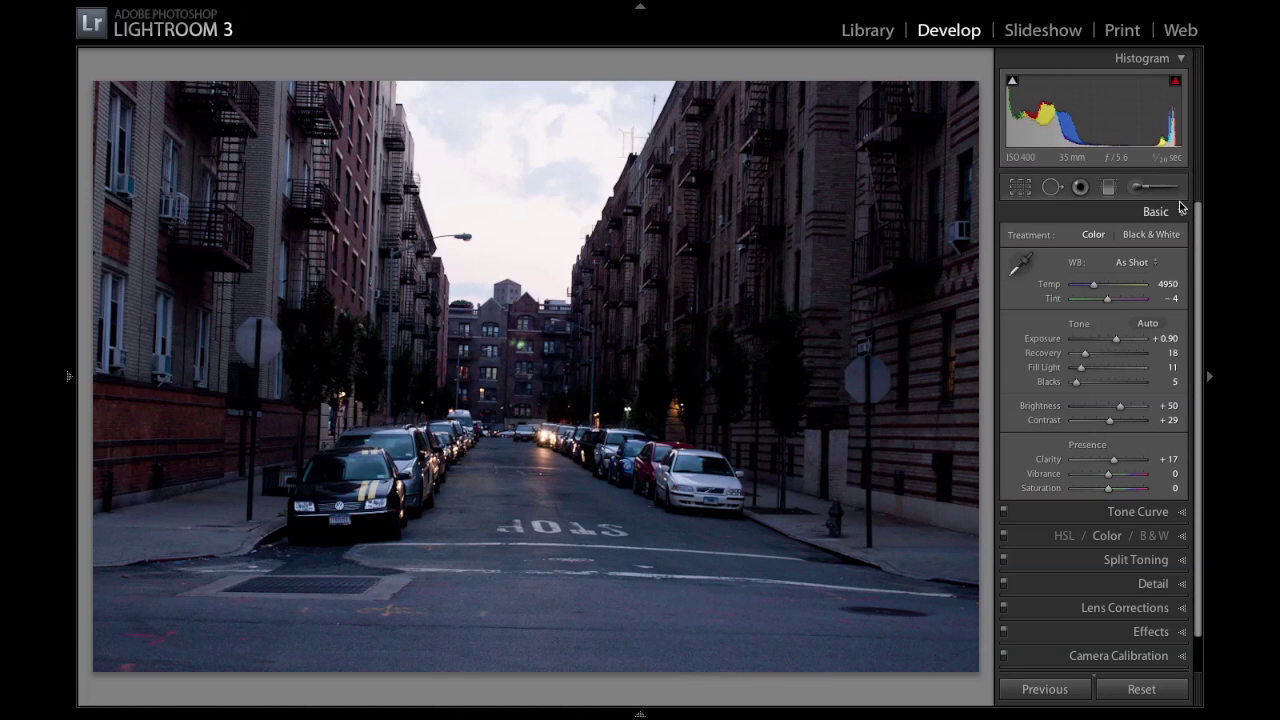
Adjust the lower part of the tone curve to Shadows +10 and Darks -3
click(1160, 511)
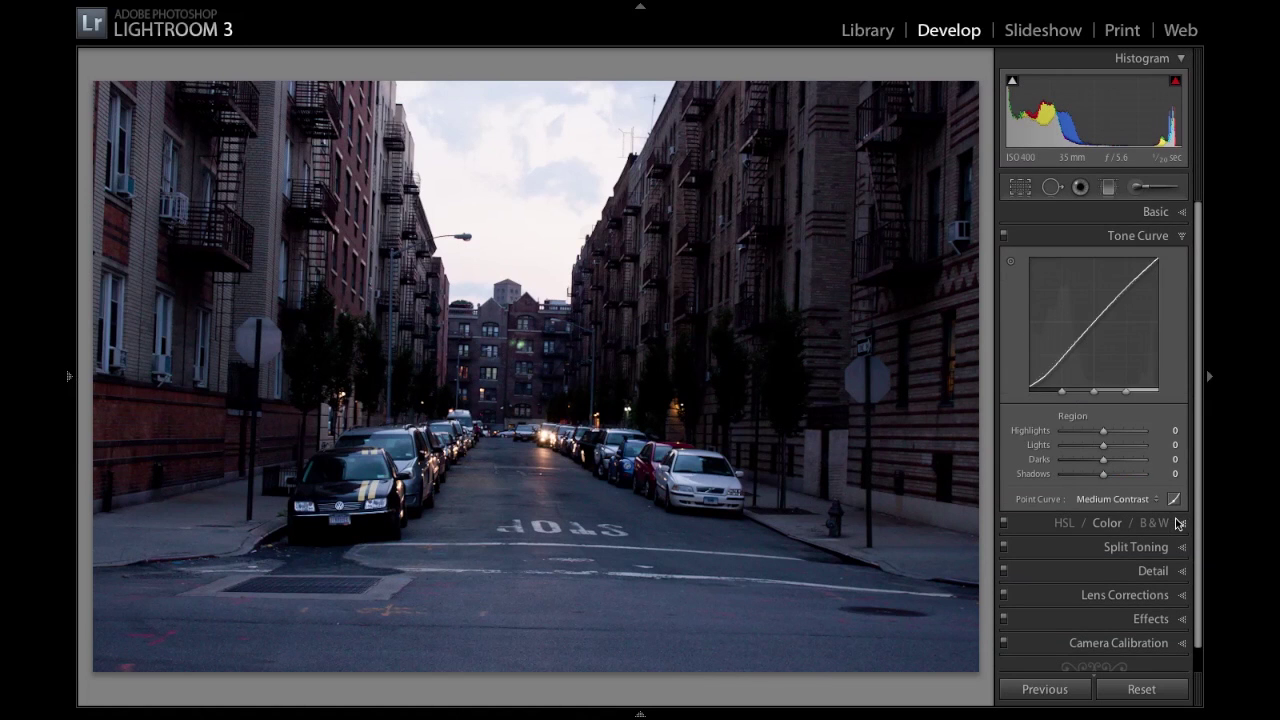
click(1041, 383)
drag(1041, 383, 1042, 377)
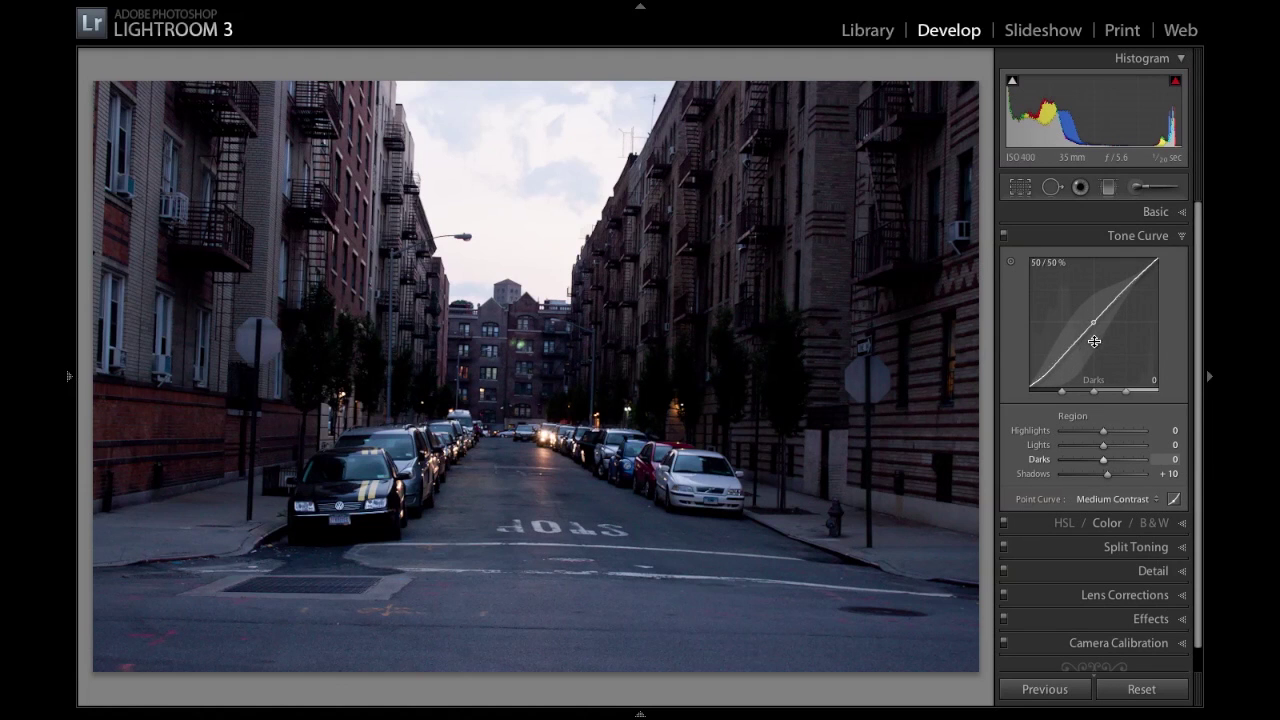
drag(1065, 363, 1067, 352)
Adjust the upper part of the tone curve to Lights +11 and Highlights -42, and collapse the curve settings
click(1095, 335)
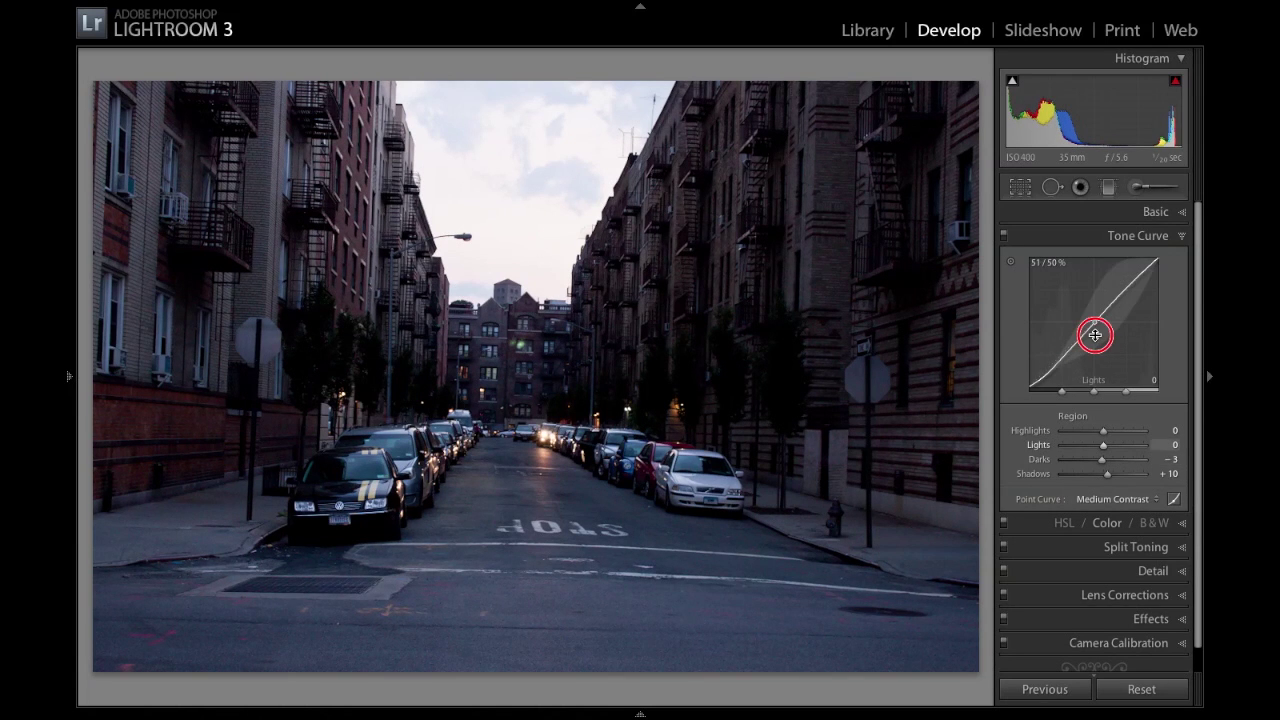
drag(1095, 335, 1094, 318)
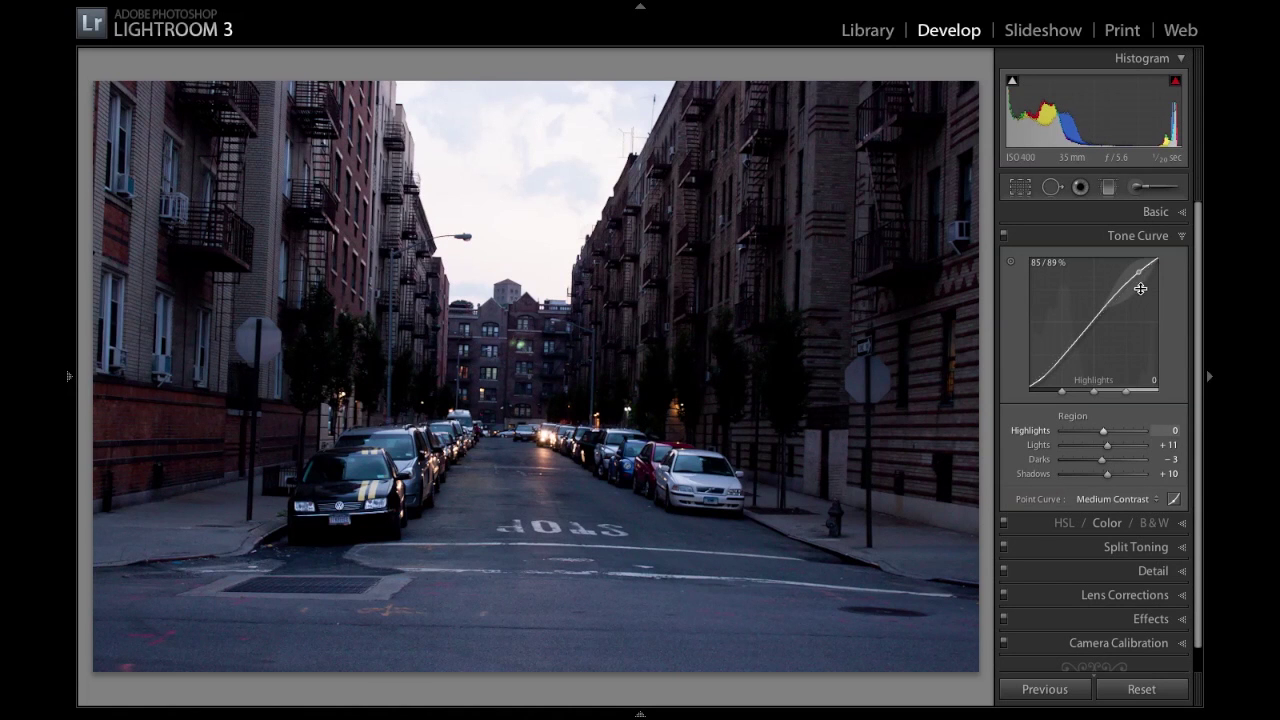
drag(1144, 285, 1146, 272)
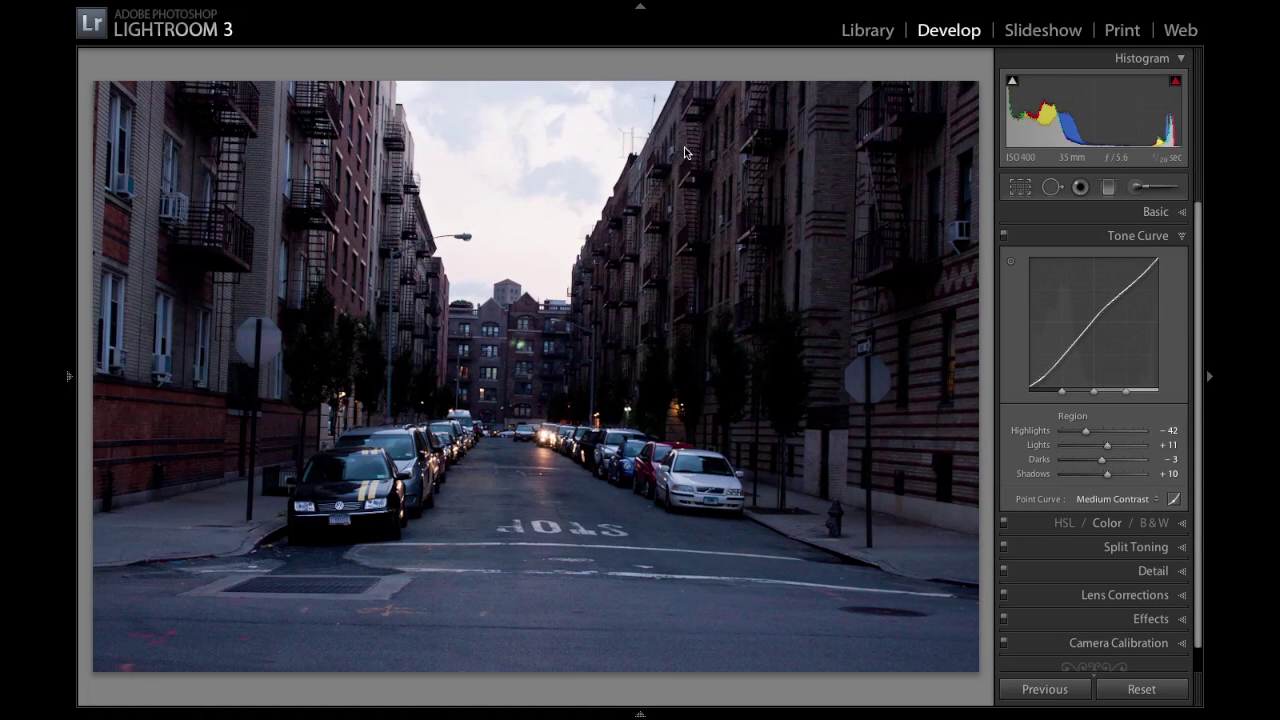
click(1181, 236)
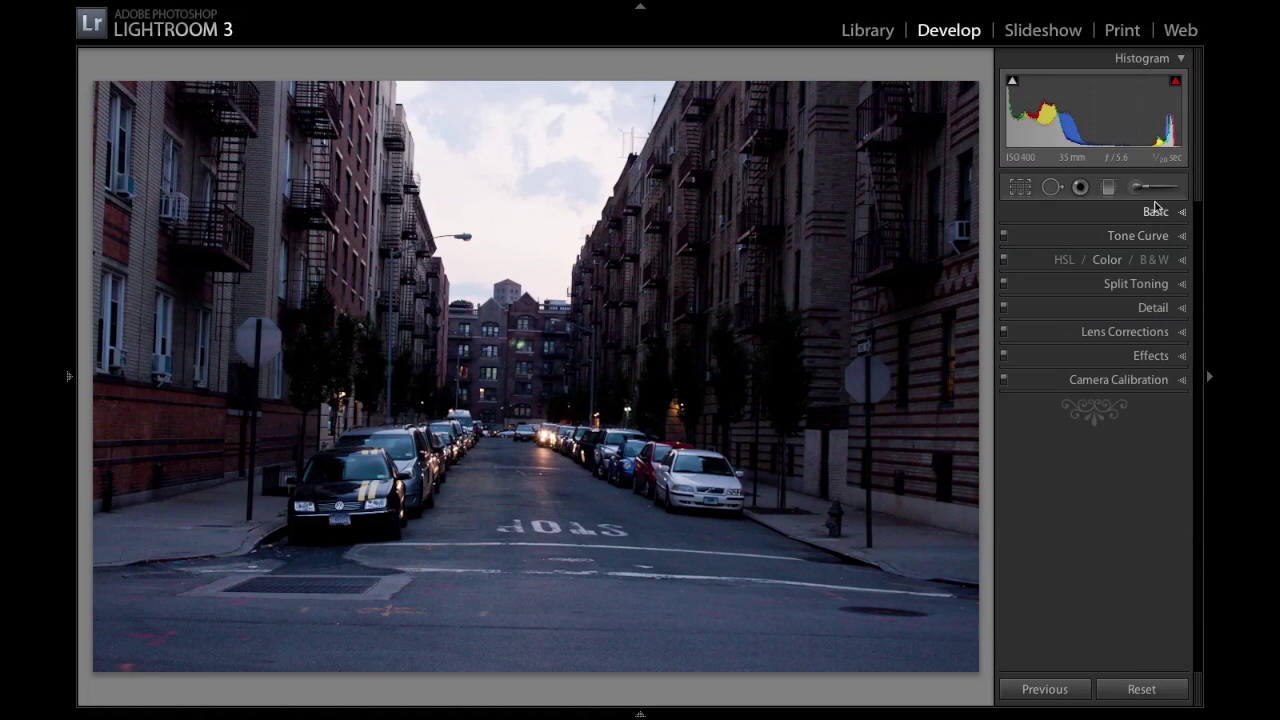
Activate the Adjustment Brush, keep its Dodge (Lighten) effect and expand the effect to its individual adjustment settings
click(1157, 192)
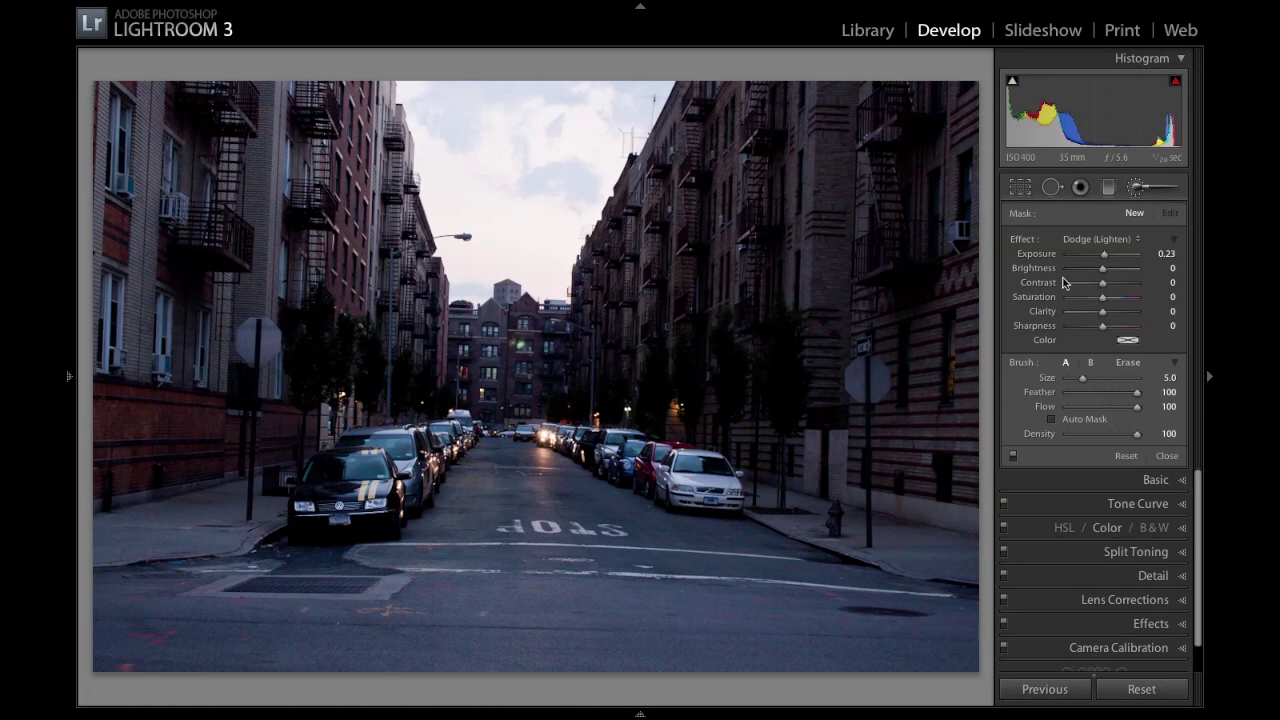
click(1099, 243)
click(1099, 243)
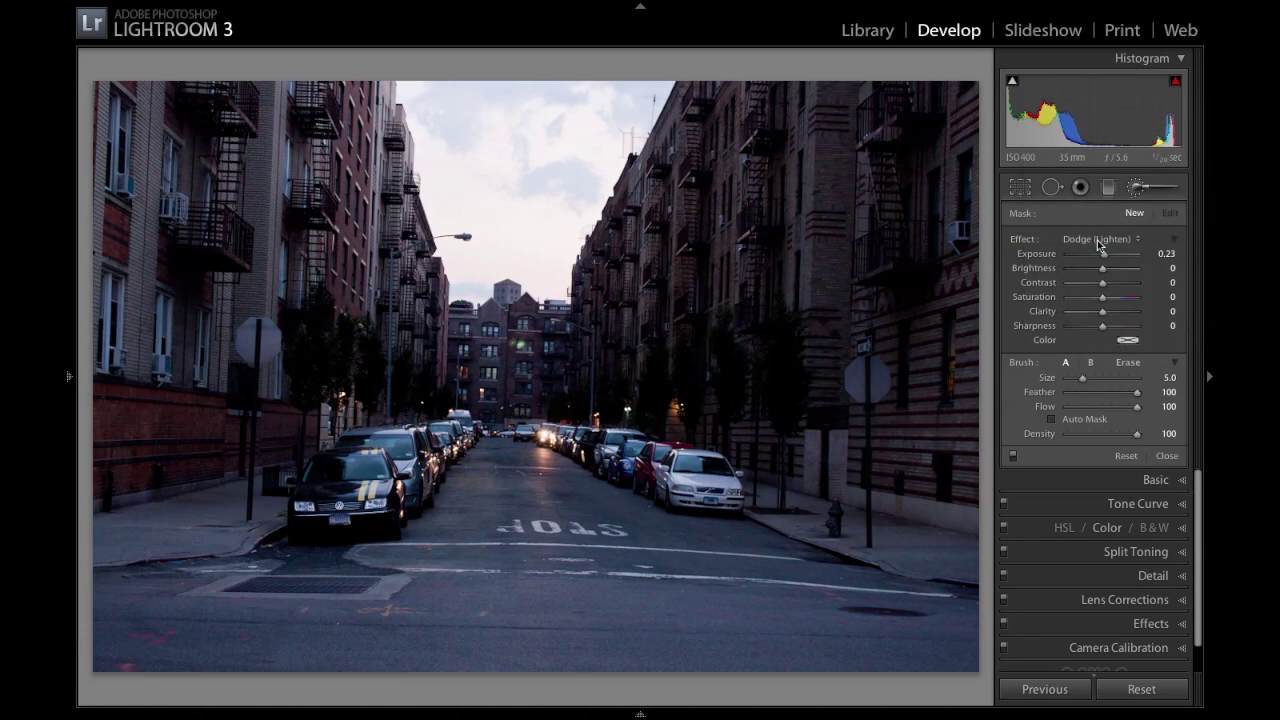
click(1177, 240)
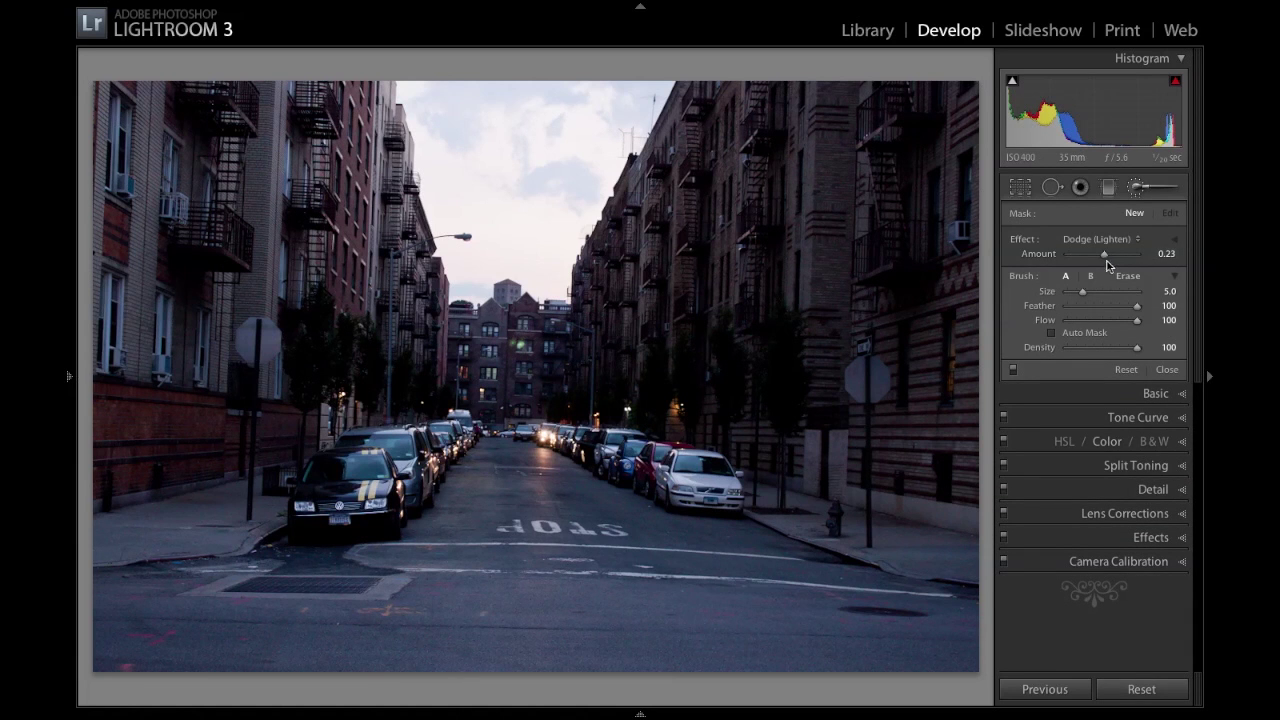
click(1176, 240)
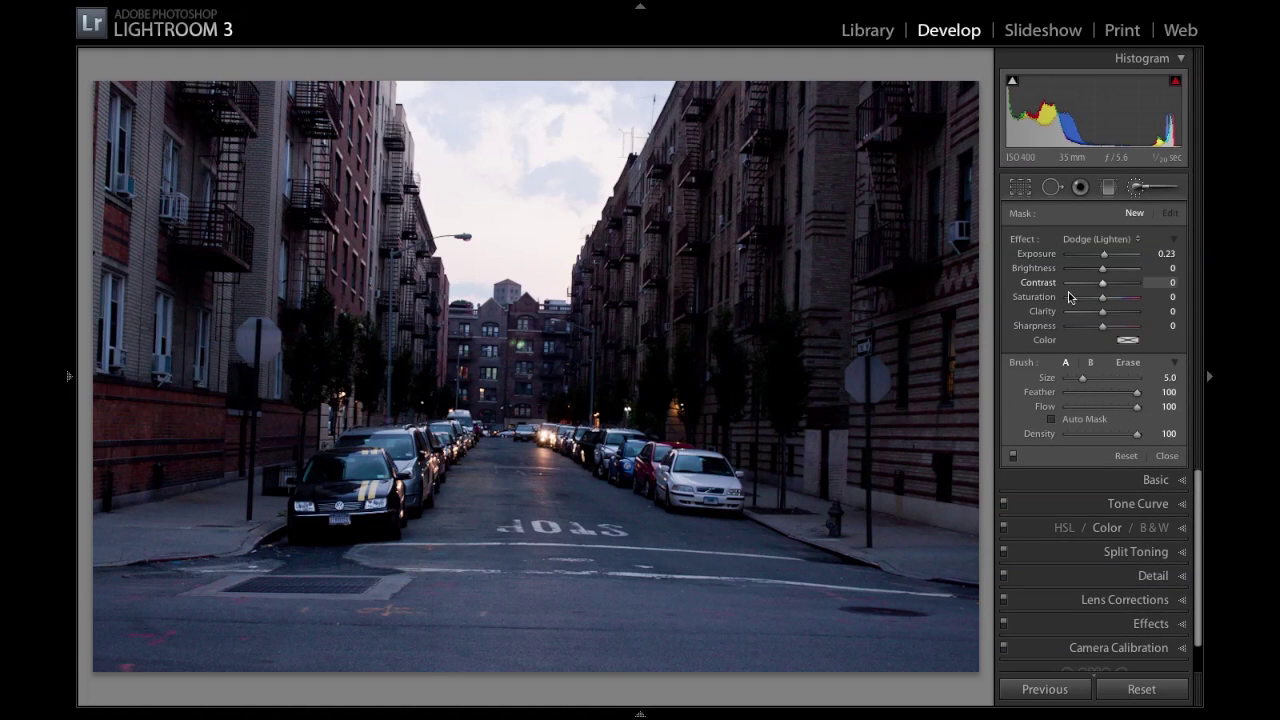
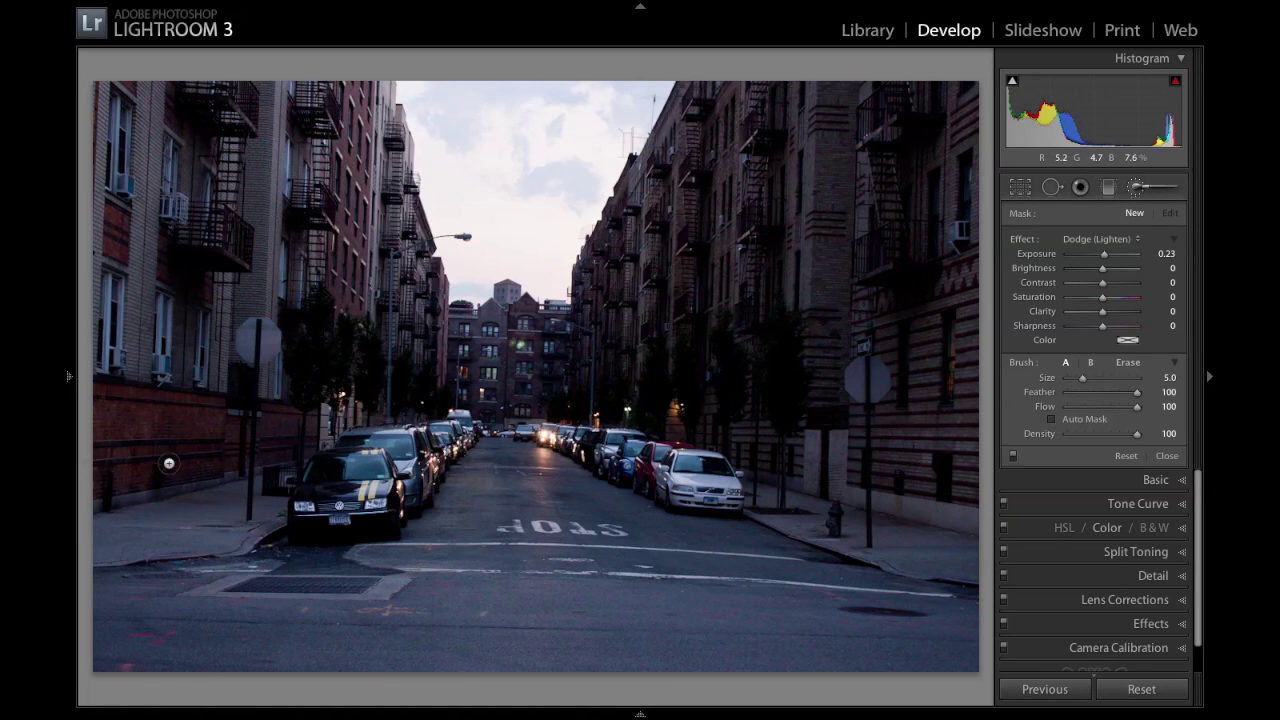
Dodge the buildings and sidewalk on the street's left side and the parked cars on both sides, reducing the brush size from 10 to 5
scroll(171, 463, down, 3)
scroll(132, 478, up, 4)
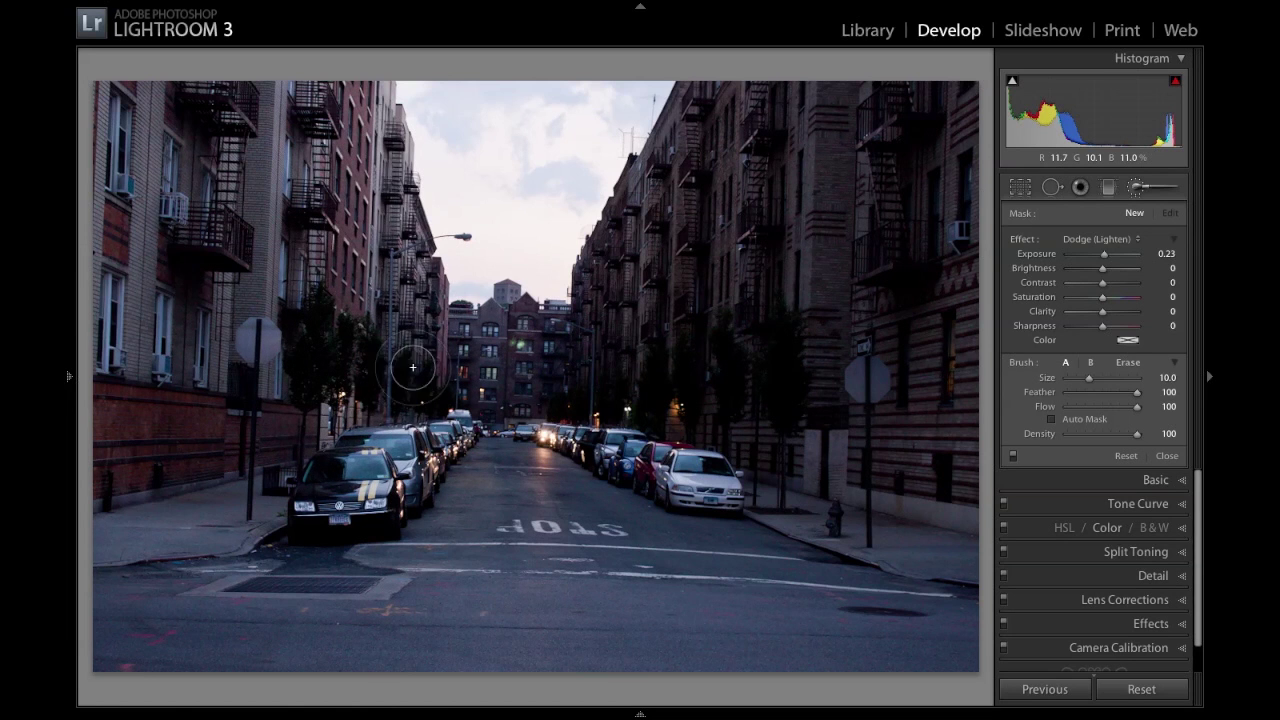
scroll(649, 483, down, 3)
mouse_move(705, 485)
mouse_down()
mouse_move(660, 469)
mouse_move(721, 490)
mouse_move(655, 472)
mouse_move(706, 483)
mouse_move(623, 444)
mouse_move(567, 432)
mouse_move(646, 465)
mouse_move(561, 426)
mouse_move(699, 489)
mouse_move(537, 431)
mouse_move(703, 490)
mouse_move(645, 455)
mouse_move(716, 480)
mouse_move(651, 479)
mouse_up()
mouse_move(350, 497)
mouse_down()
mouse_move(373, 471)
mouse_move(317, 492)
mouse_move(400, 484)
mouse_move(468, 427)
mouse_move(396, 464)
mouse_move(349, 510)
mouse_move(289, 517)
mouse_up()
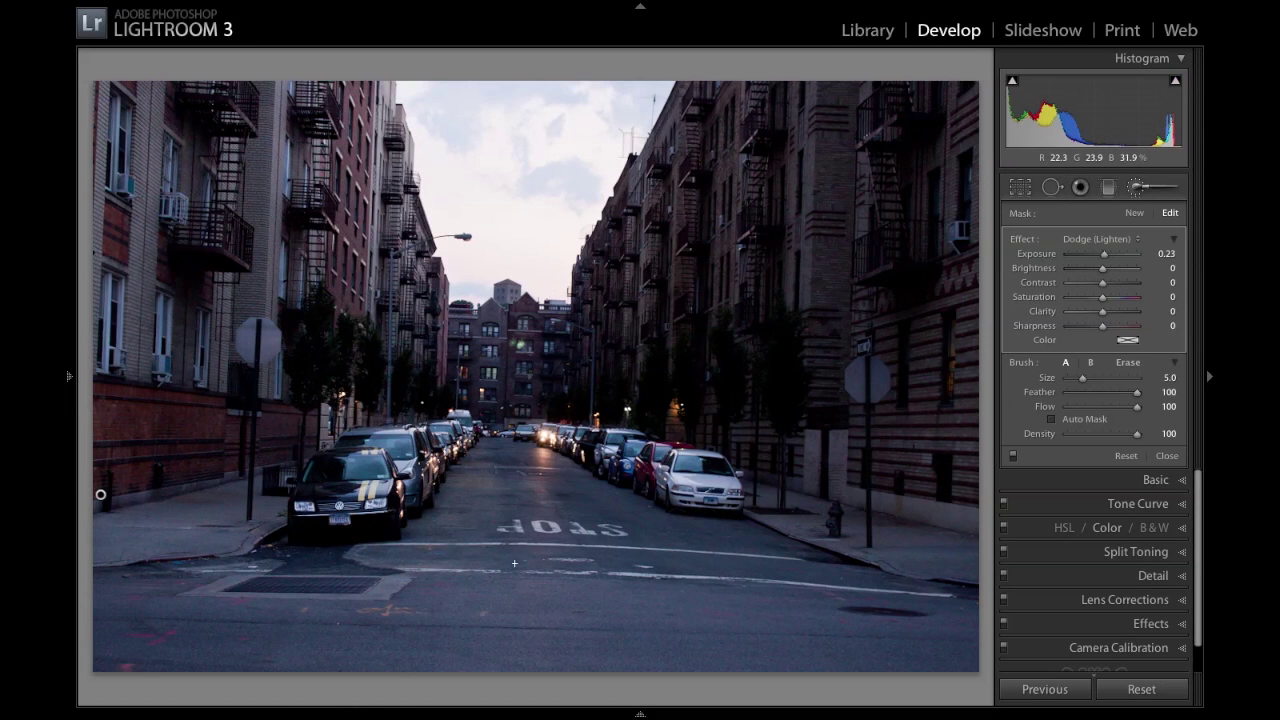
Show the mask overlay and paint the dodge mask over the gaps on the left brick wall, the left sidewalk and the farthest right-side cars
key(o)
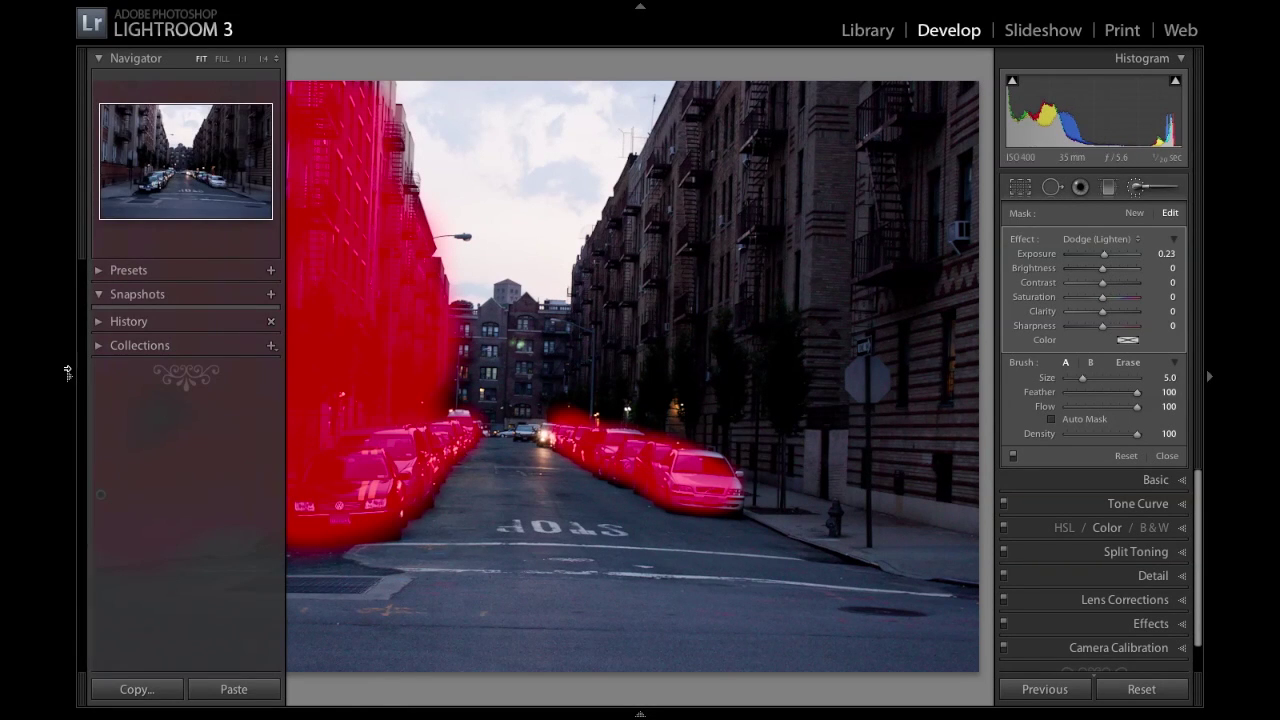
click(69, 380)
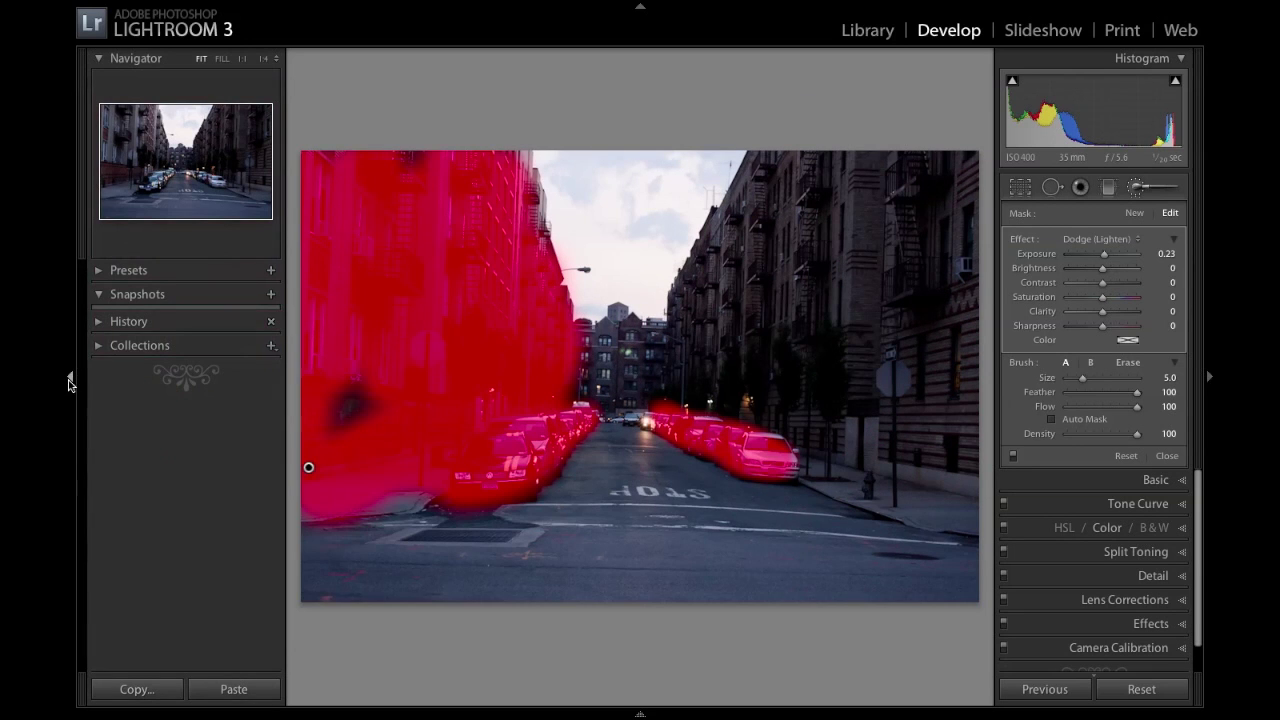
click(70, 380)
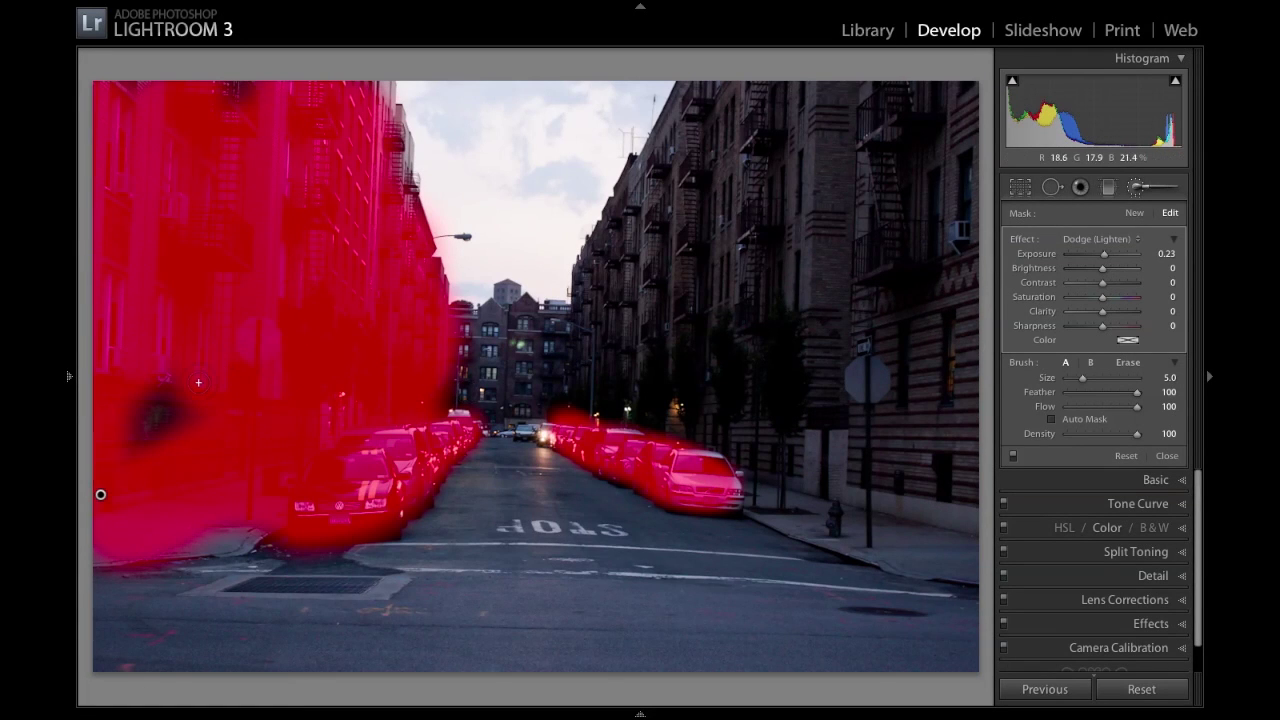
mouse_move(171, 380)
mouse_down()
mouse_move(134, 424)
mouse_move(182, 371)
mouse_move(126, 457)
mouse_up()
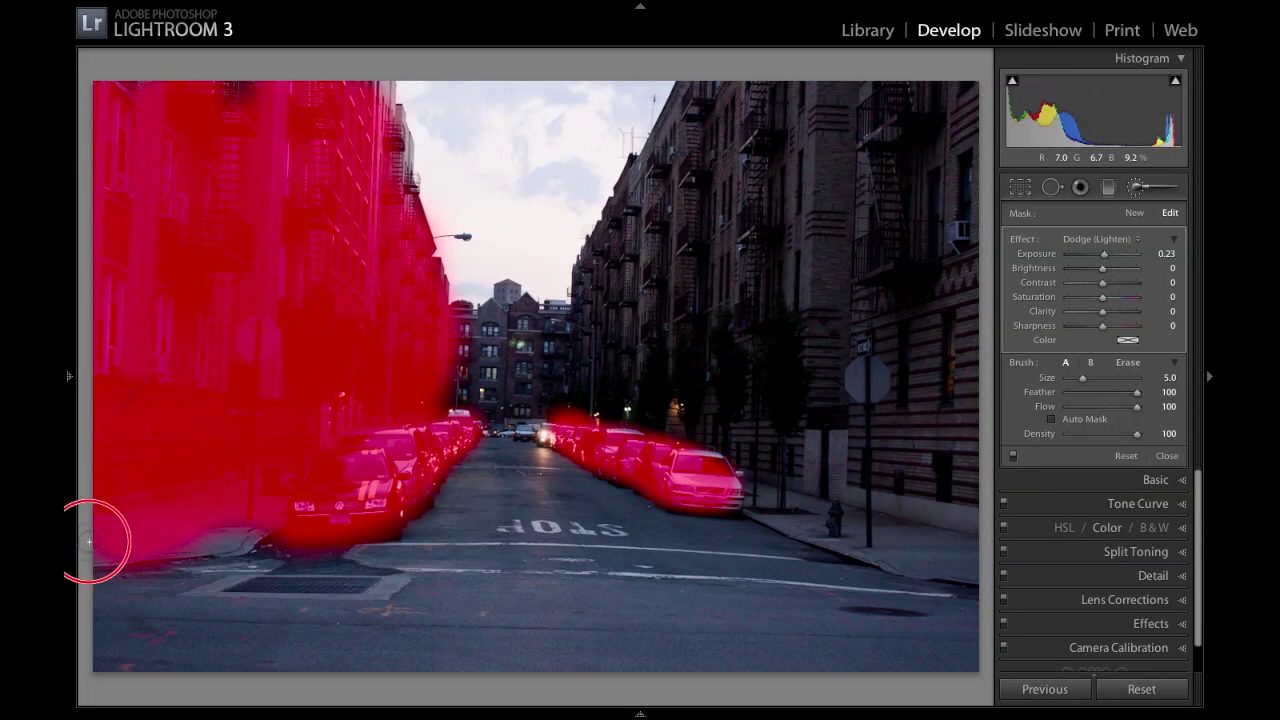
mouse_move(157, 543)
mouse_down()
mouse_move(267, 523)
mouse_move(234, 545)
mouse_move(169, 546)
mouse_up()
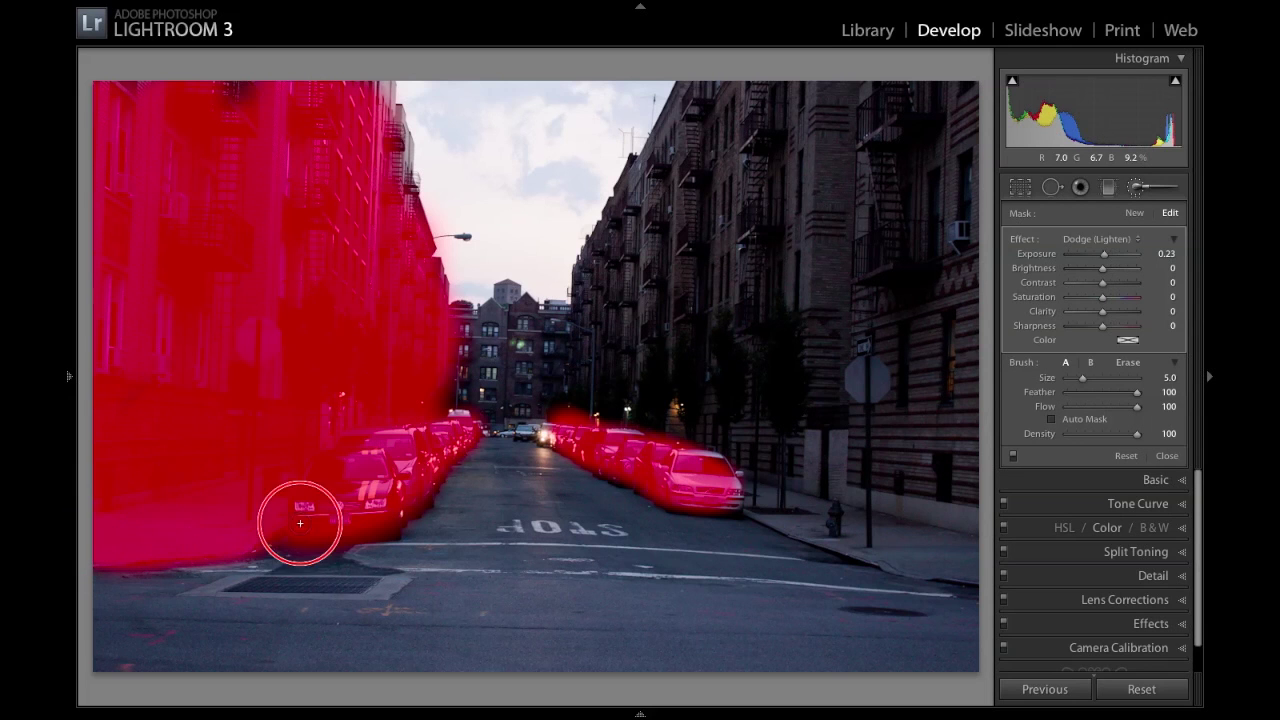
mouse_move(370, 505)
mouse_down()
mouse_move(469, 421)
mouse_move(422, 420)
mouse_move(437, 310)
mouse_move(403, 248)
mouse_move(242, 106)
mouse_move(190, 105)
mouse_move(278, 83)
mouse_move(94, 89)
mouse_move(287, 123)
mouse_move(343, 155)
mouse_move(323, 107)
mouse_move(339, 81)
mouse_move(369, 90)
mouse_move(390, 142)
mouse_move(377, 84)
mouse_move(401, 205)
mouse_move(400, 149)
mouse_move(374, 205)
mouse_move(366, 310)
mouse_up()
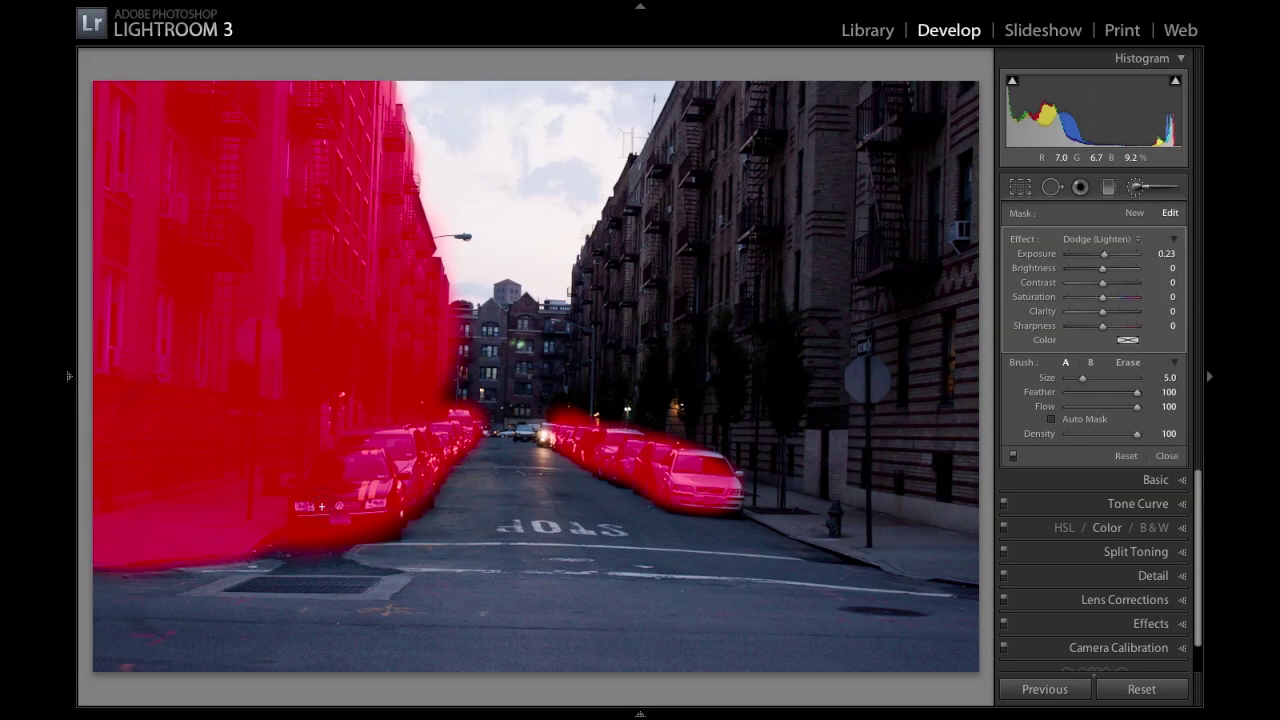
mouse_move(595, 446)
mouse_down()
mouse_move(520, 434)
mouse_move(571, 434)
mouse_move(720, 480)
mouse_move(677, 494)
mouse_move(543, 434)
mouse_up()
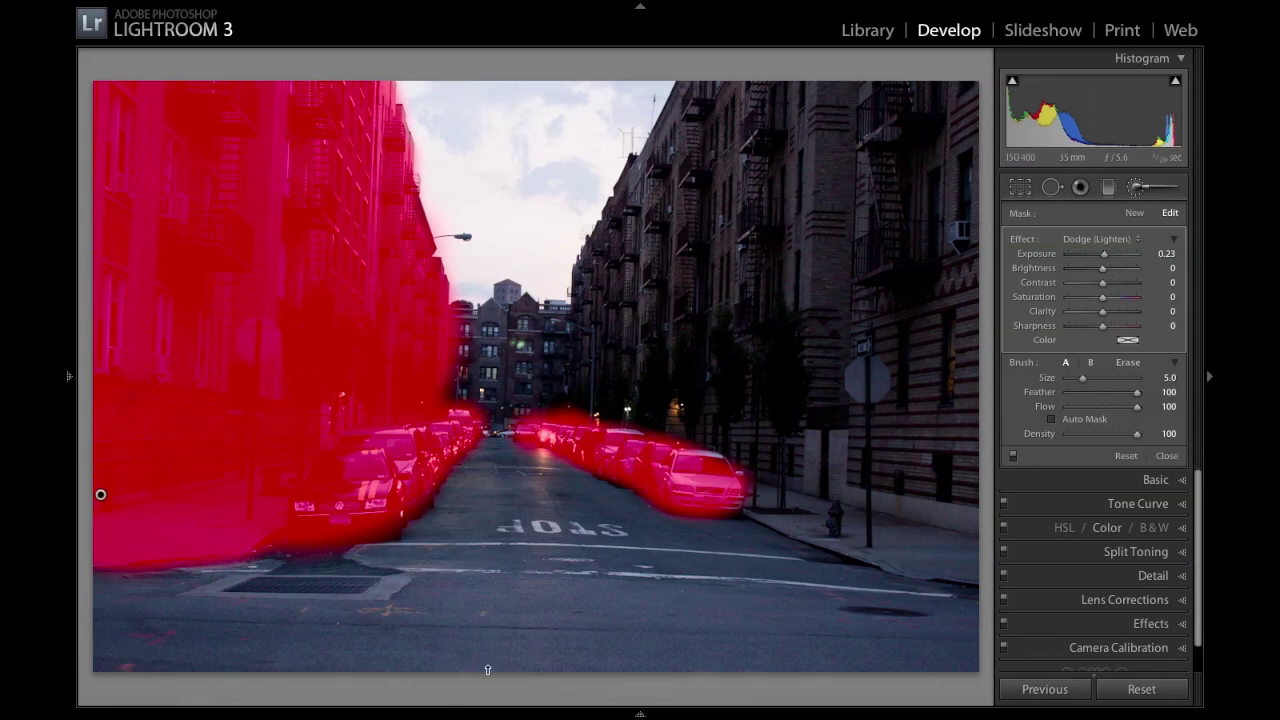
click(640, 713)
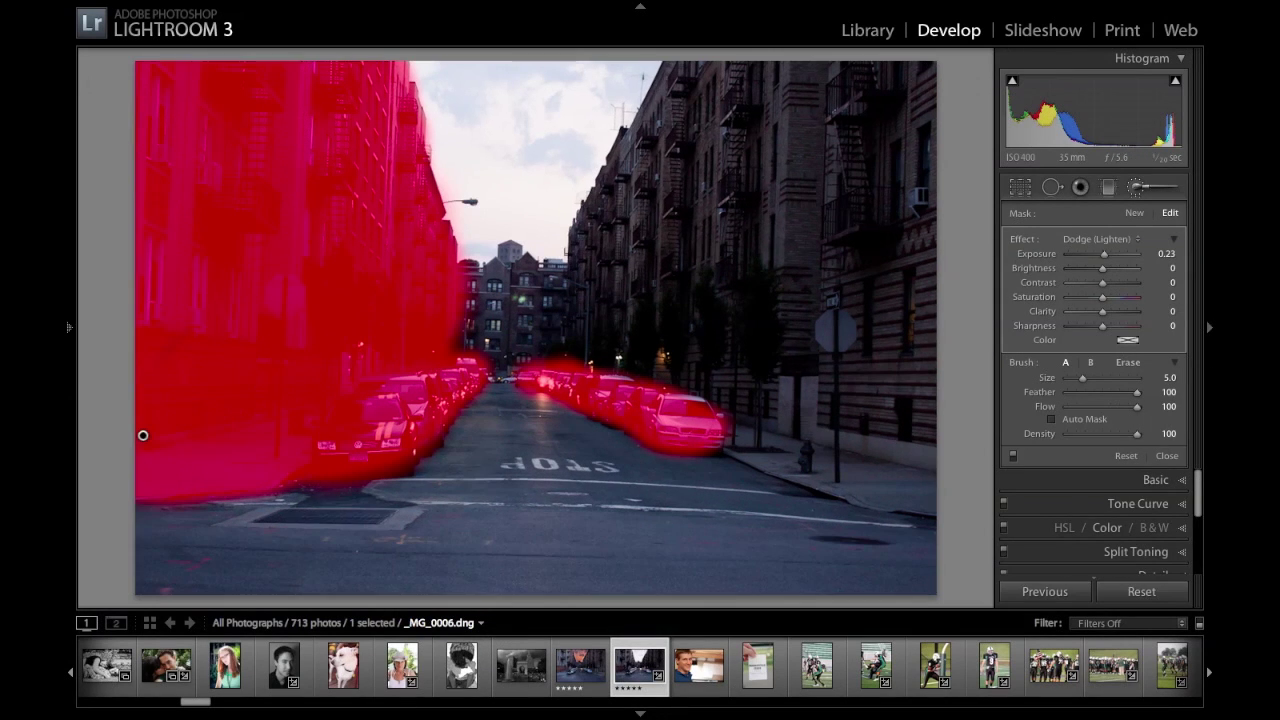
click(640, 713)
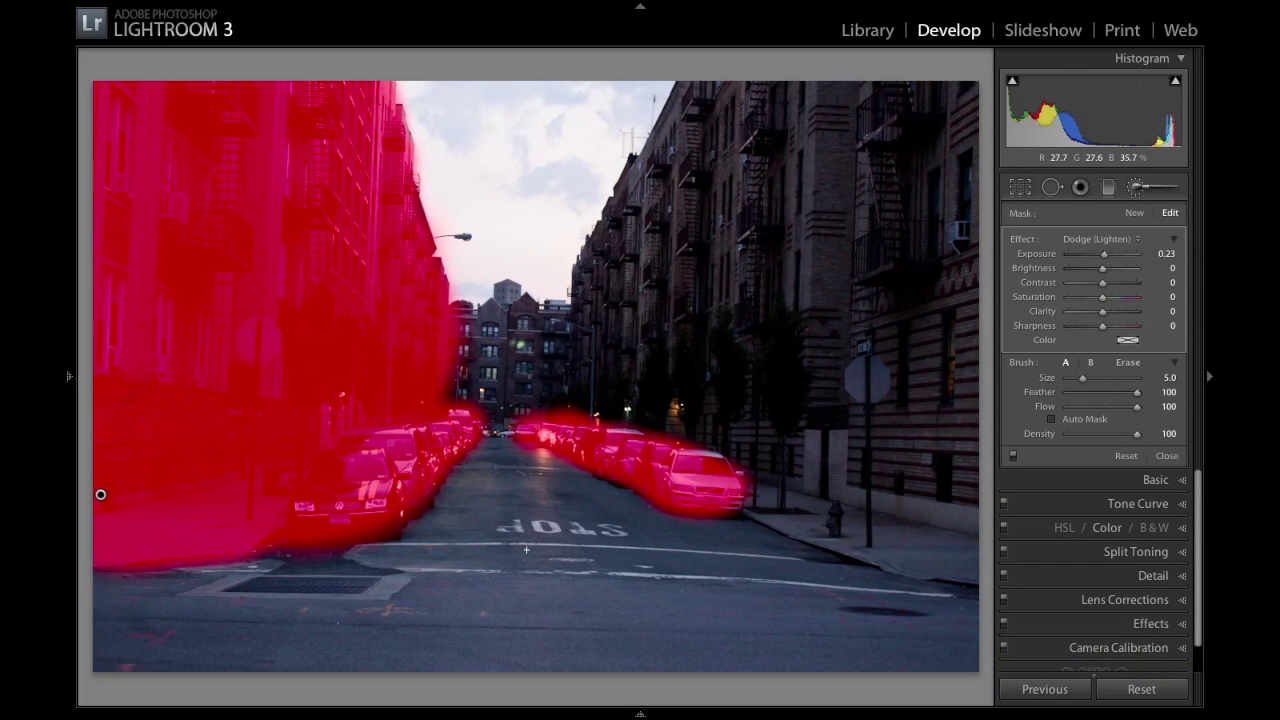
Paint a test patch of the dodge mask on the road around the crosswalk lines with brush size 3
key(bracketleft)
key(bracketleft)
click(493, 560)
shift+click(572, 562)
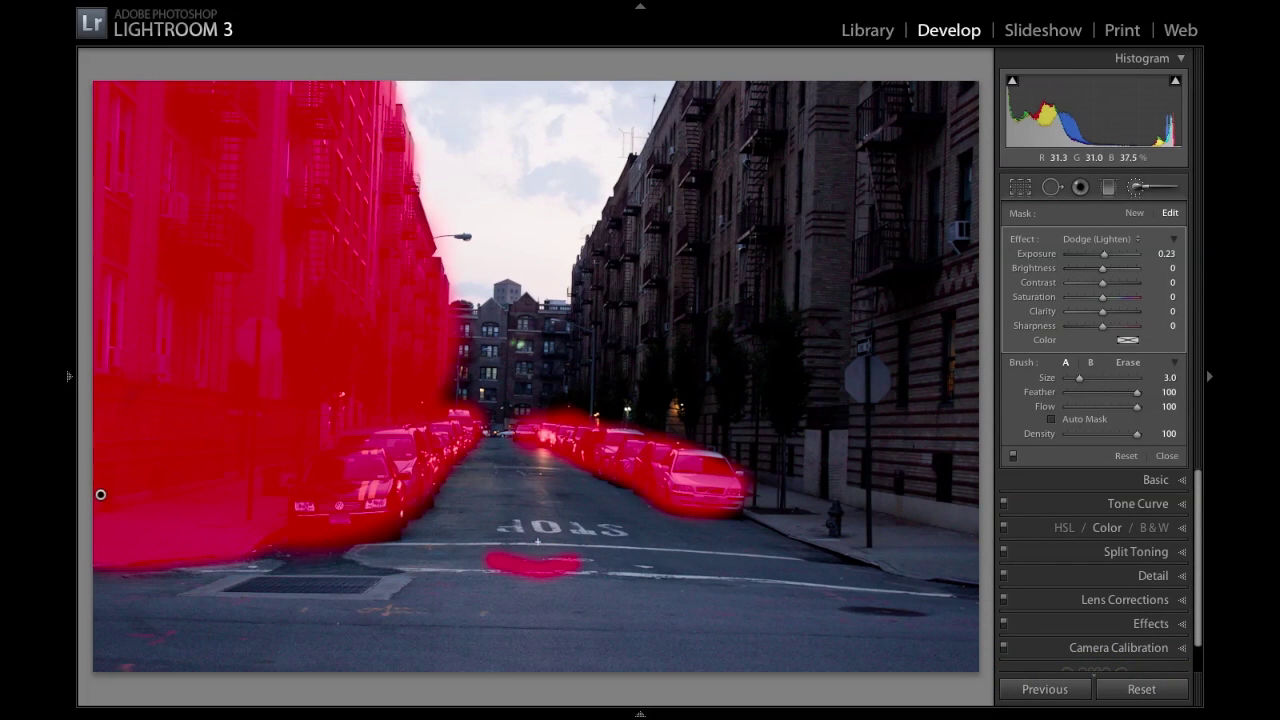
mouse_move(626, 543)
mouse_down()
mouse_move(488, 536)
mouse_move(461, 546)
mouse_move(625, 574)
mouse_move(435, 576)
mouse_move(616, 583)
mouse_move(492, 572)
mouse_move(496, 607)
mouse_move(601, 588)
mouse_move(477, 596)
mouse_up()
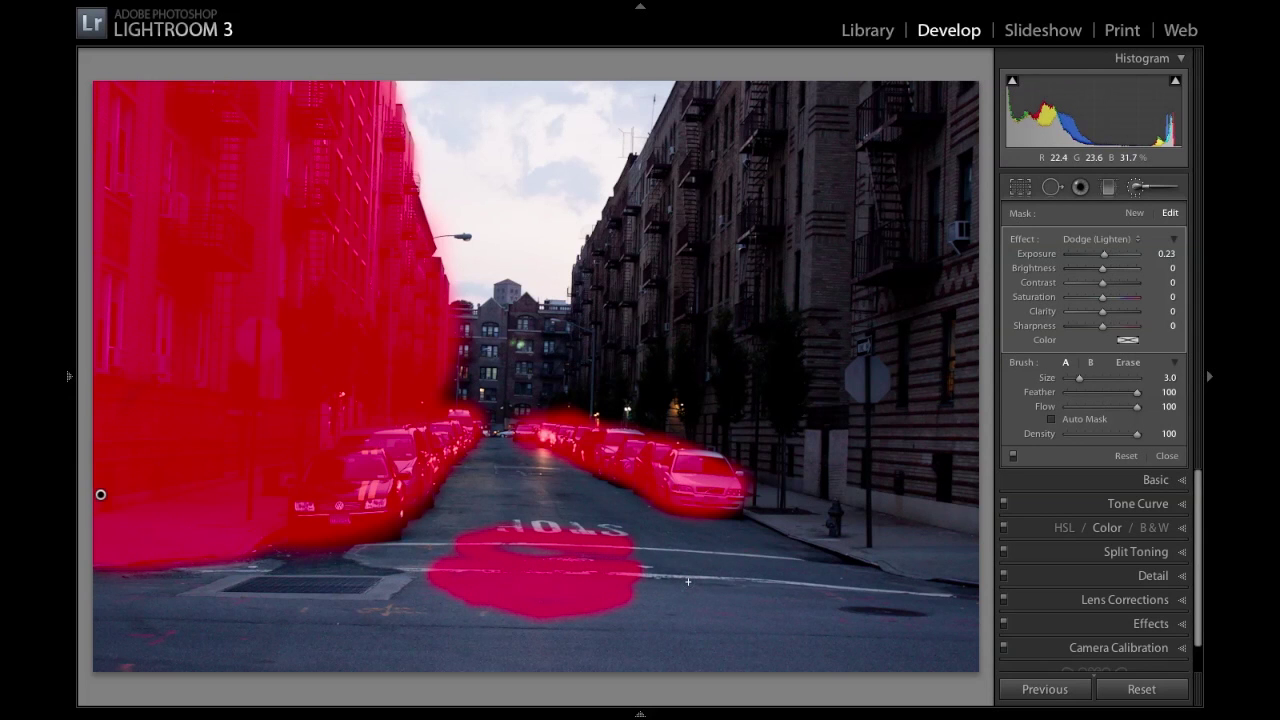
Erase the dodge mask patch from the road at the crosswalk with erase size 5 and hide the mask overlay
key(o)
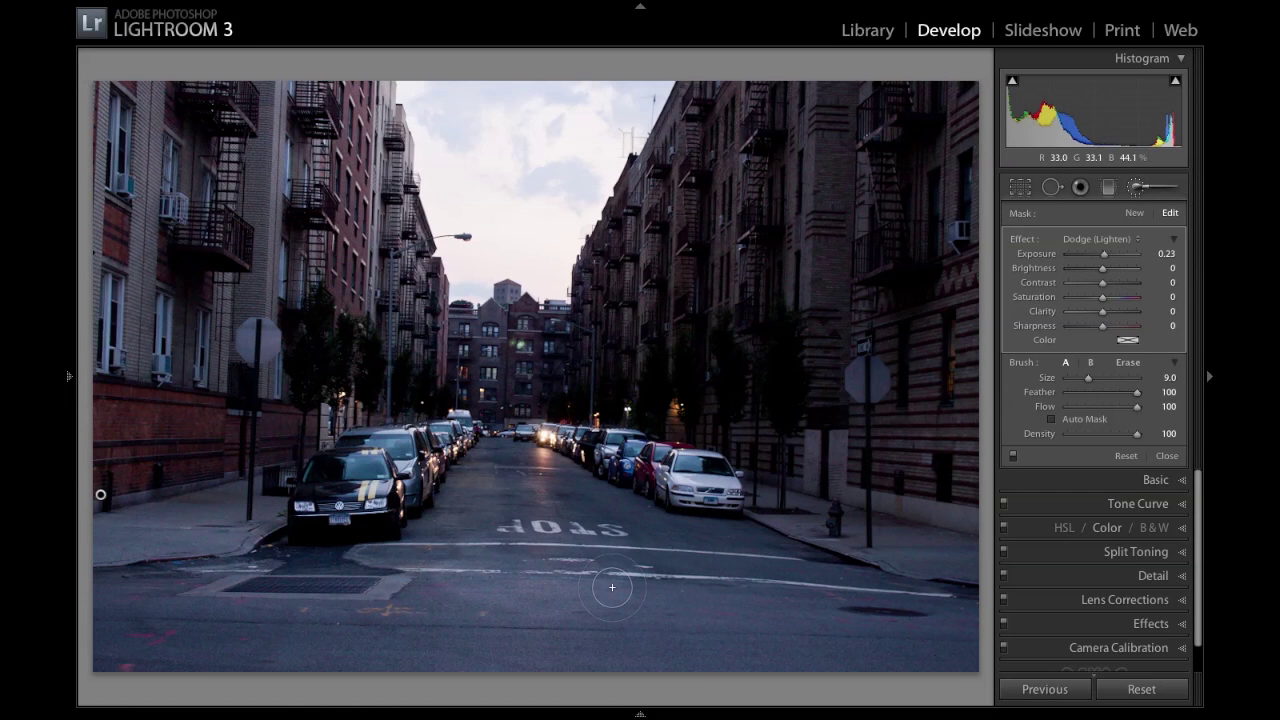
key(o)
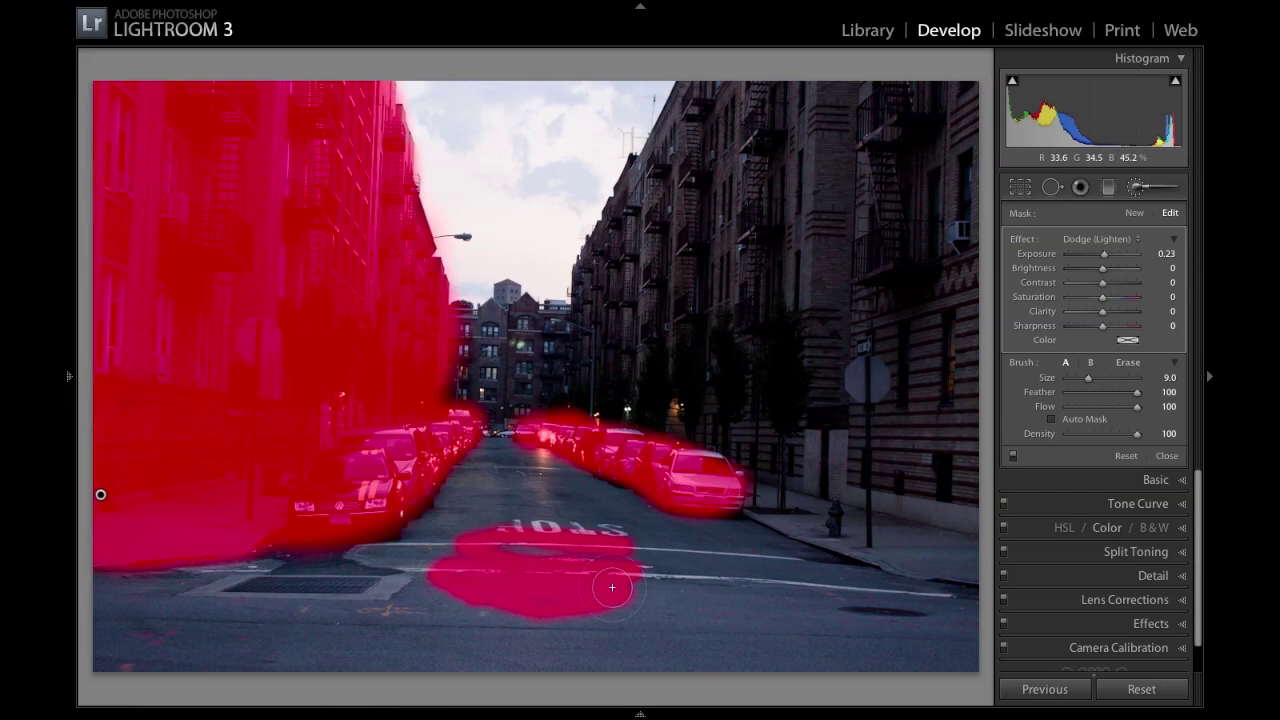
key(alt)
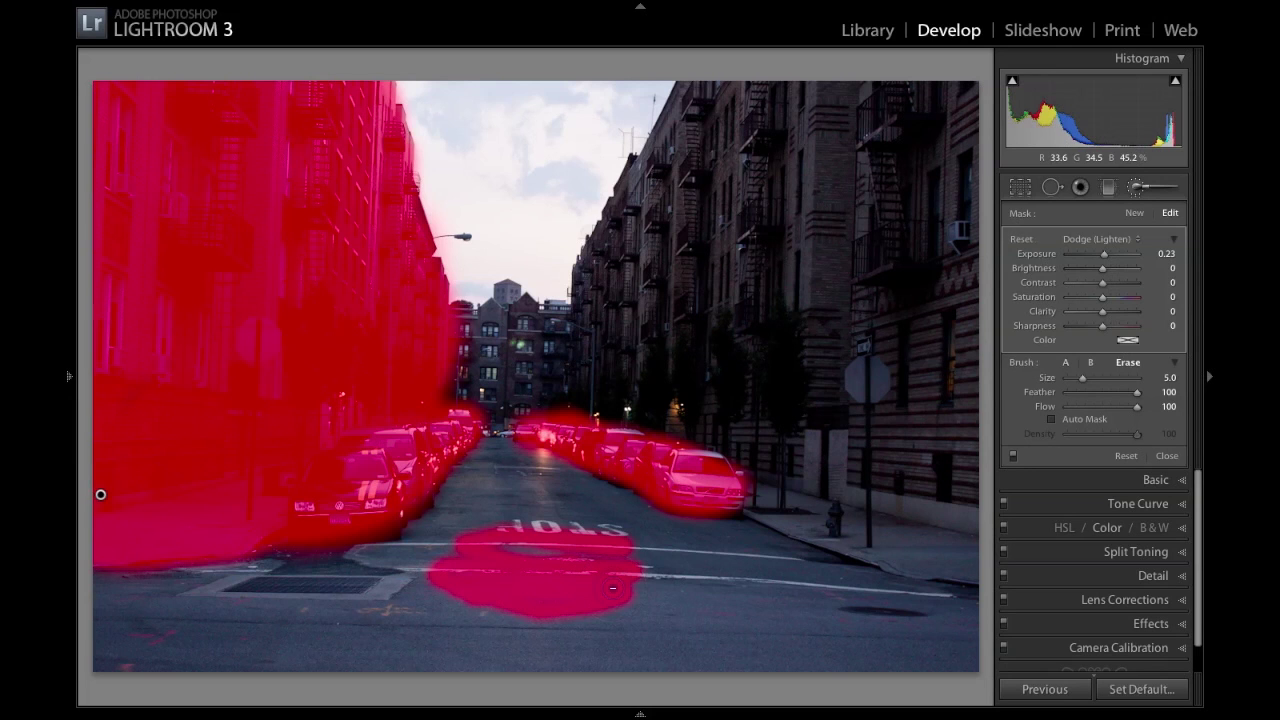
key(alt)
mouse_move(621, 590)
mouse_down()
mouse_move(578, 616)
mouse_move(676, 597)
mouse_move(576, 603)
mouse_move(623, 568)
mouse_move(482, 627)
mouse_move(604, 586)
mouse_move(508, 637)
mouse_move(522, 608)
mouse_move(645, 584)
mouse_move(571, 580)
mouse_move(619, 562)
mouse_move(460, 587)
mouse_move(603, 551)
mouse_move(519, 588)
mouse_move(509, 563)
mouse_move(486, 608)
mouse_move(526, 530)
mouse_move(447, 581)
mouse_move(541, 533)
mouse_move(436, 587)
mouse_move(537, 520)
mouse_move(442, 564)
mouse_move(616, 532)
mouse_move(622, 541)
mouse_move(561, 530)
mouse_move(489, 557)
mouse_move(544, 587)
mouse_up()
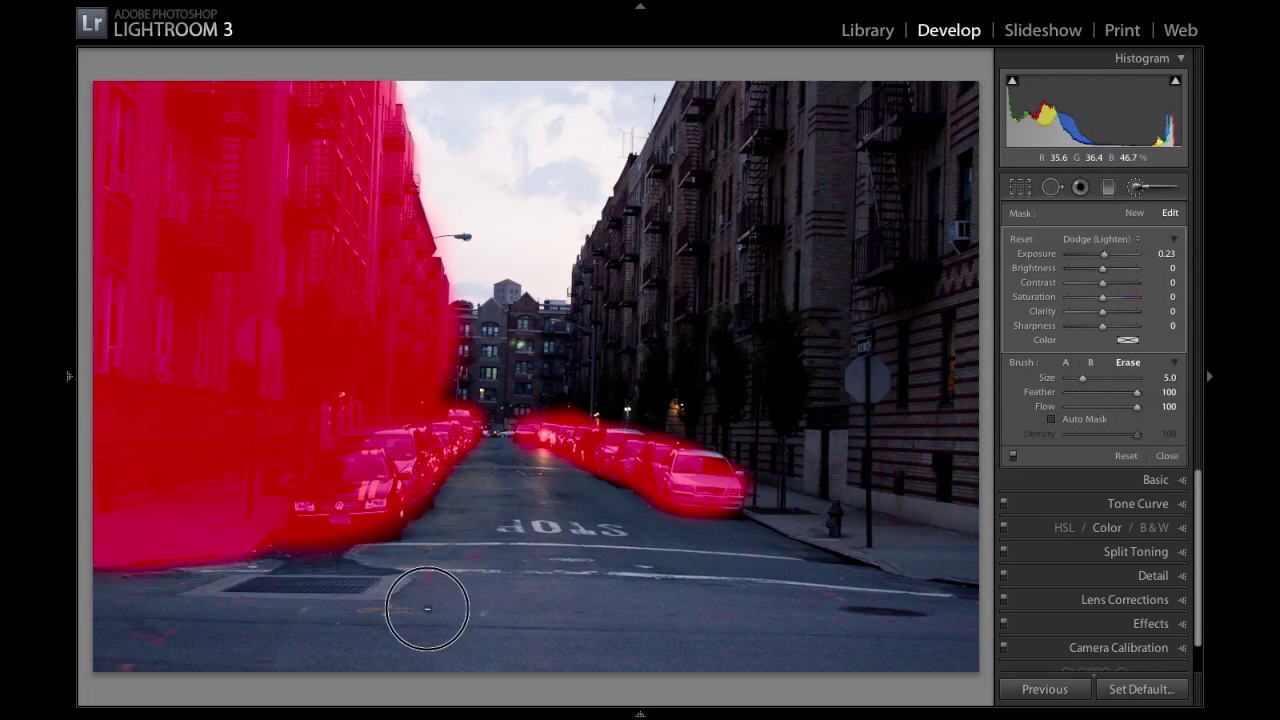
key(alt)
key(o)
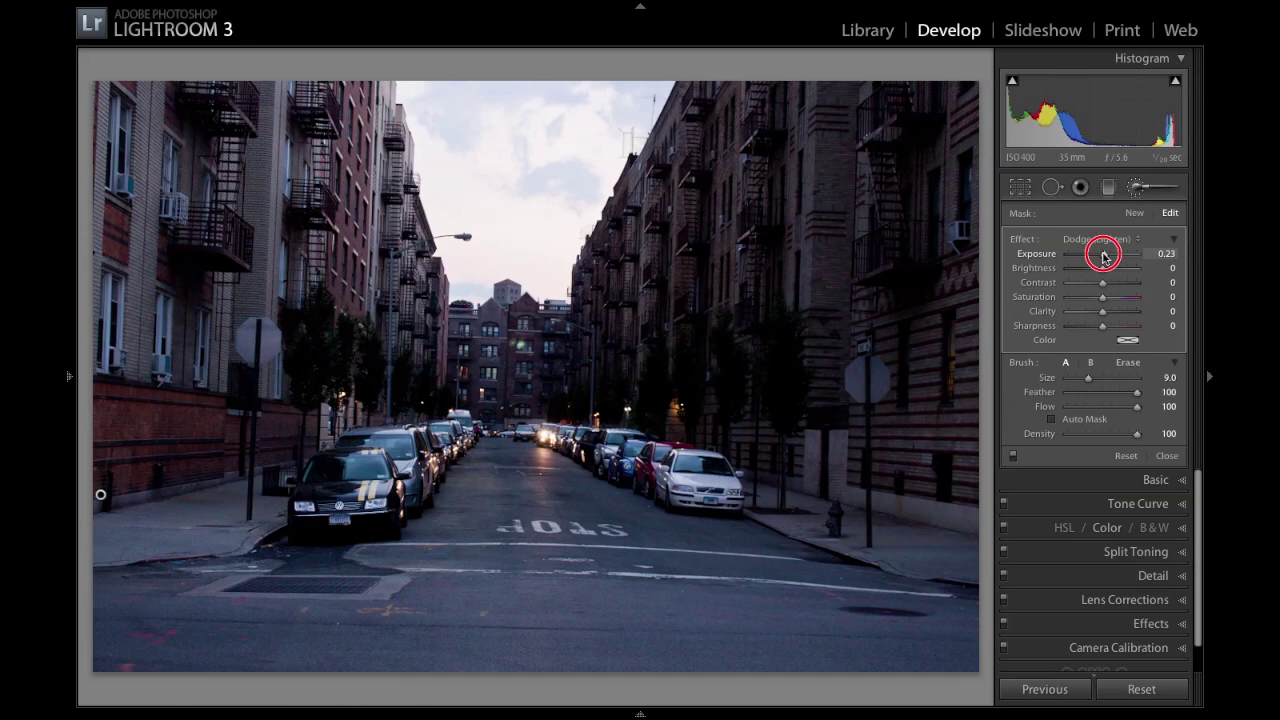
Set the dodge mask's Exposure to 0.33 and its Contrast to 7
drag(1104, 257, 1105, 258)
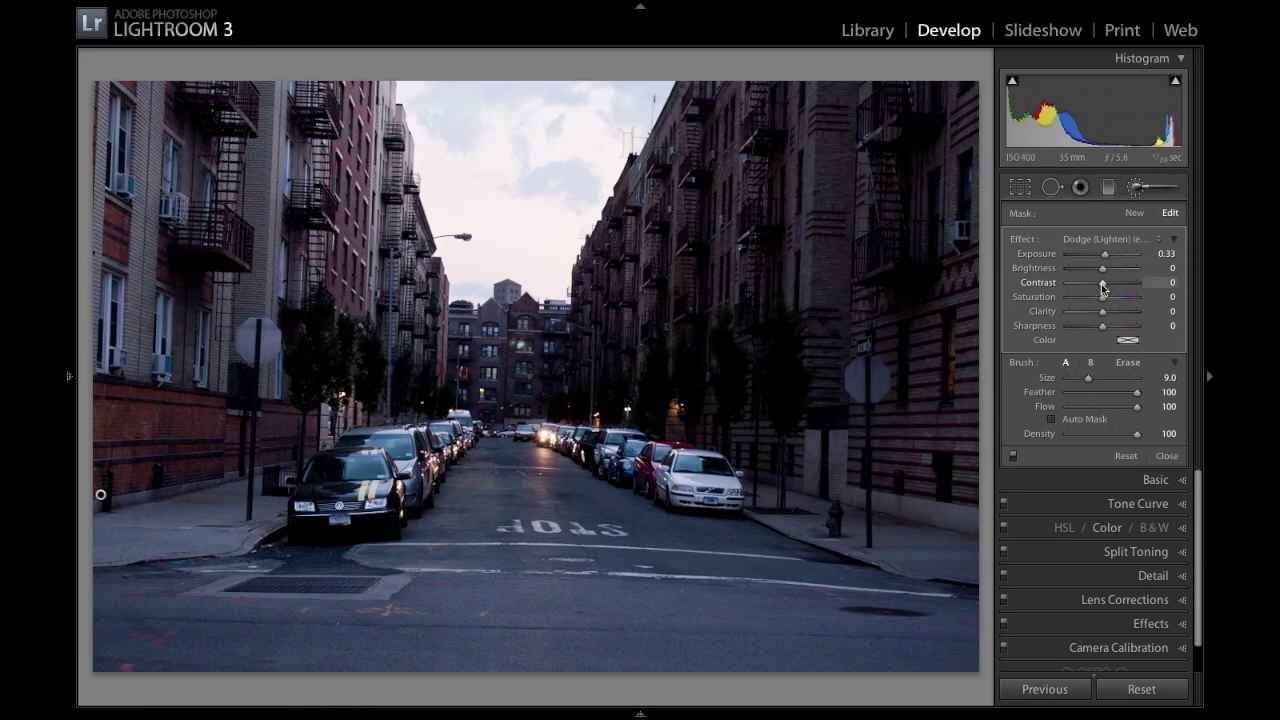
mouse_move(1102, 286)
mouse_down()
mouse_move(1121, 285)
mouse_move(1104, 286)
mouse_up()
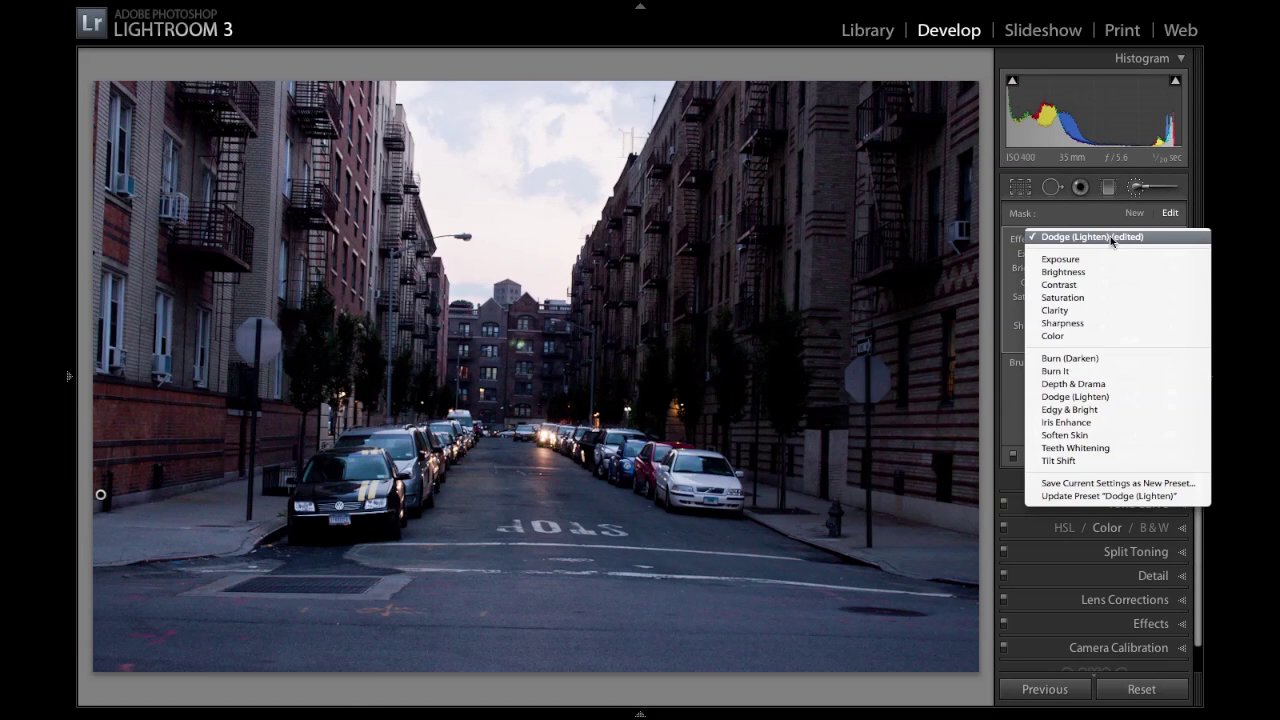
click(1111, 240)
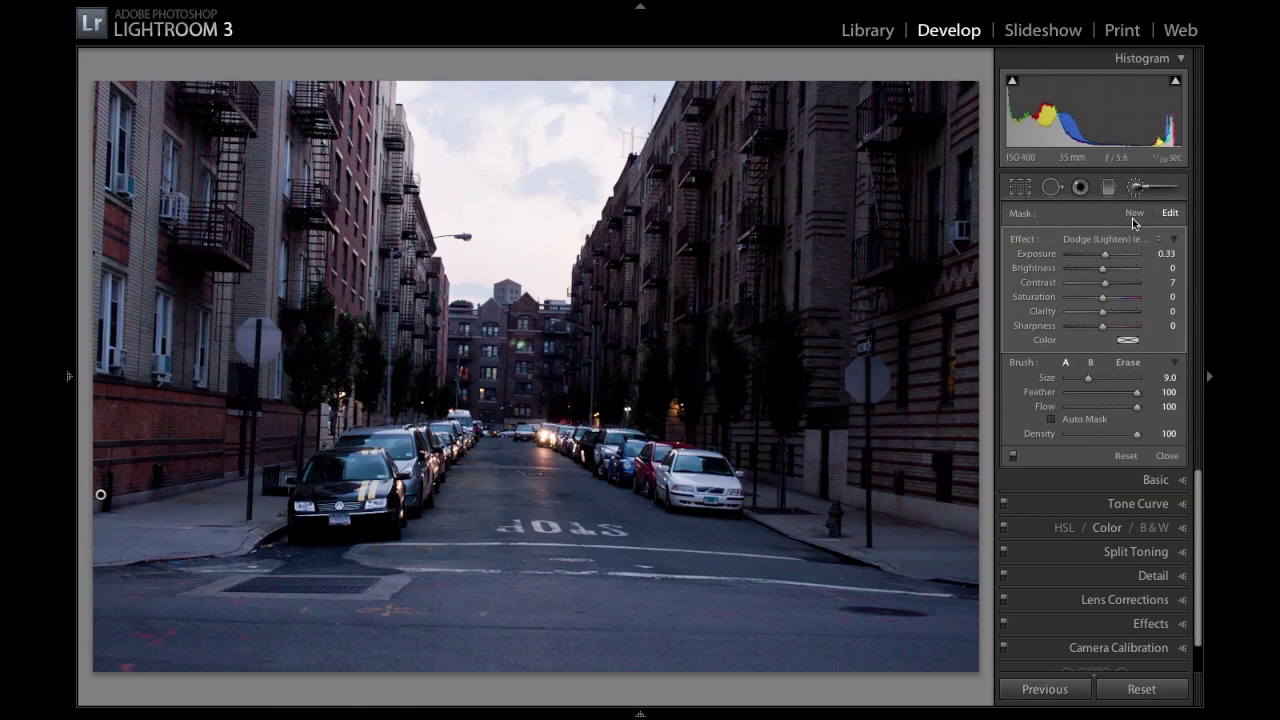
Create a new brush mask with the Burn (Darken) effect at Exposure -0.32 and paint it over the road surface
click(1140, 213)
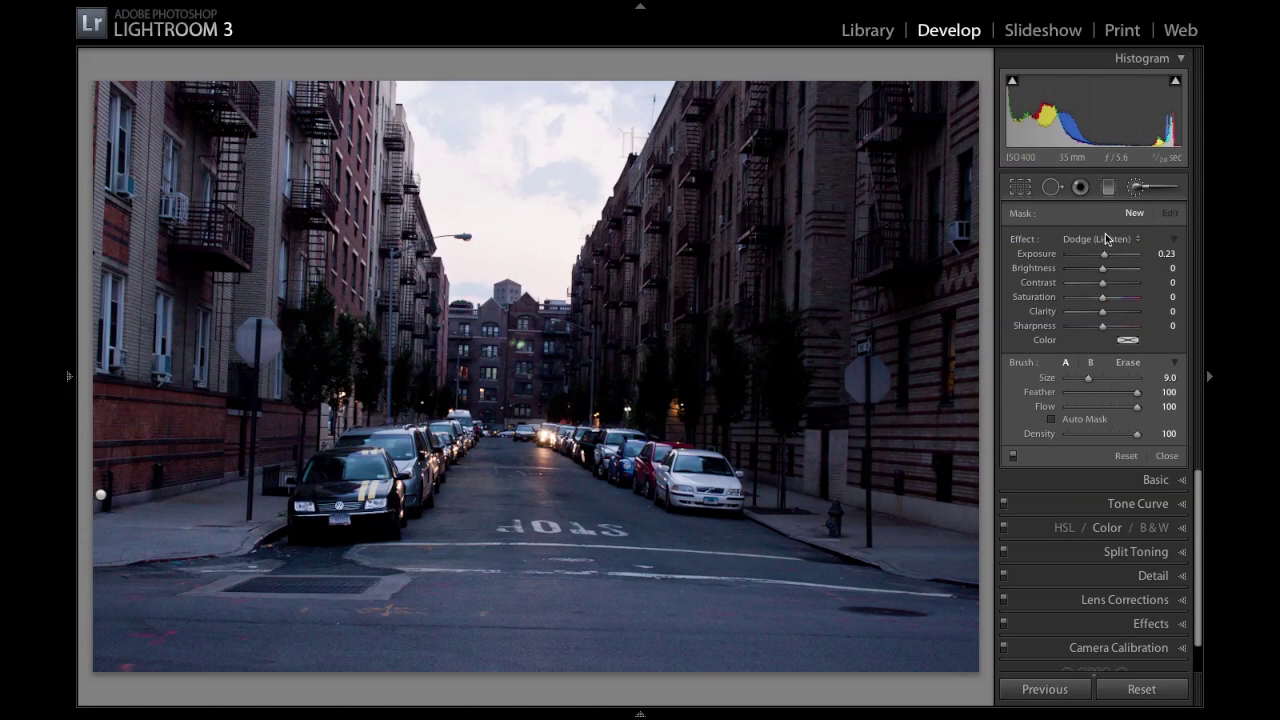
click(1103, 241)
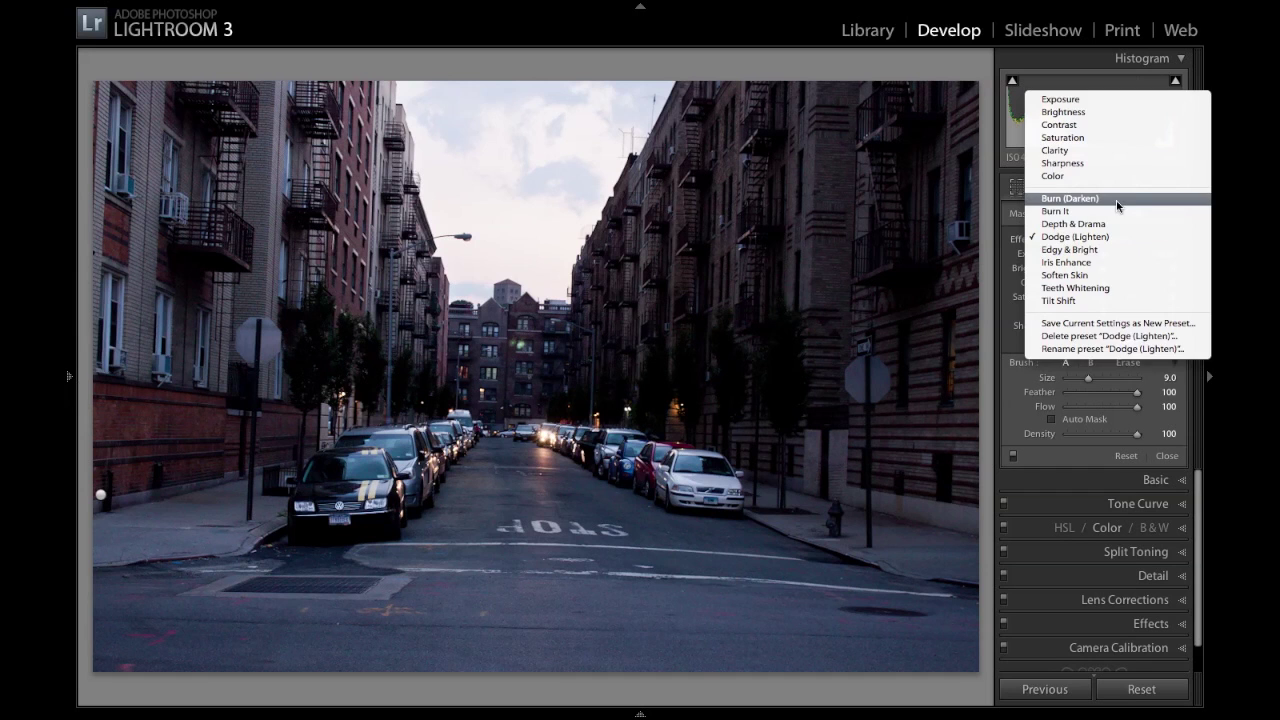
click(1116, 200)
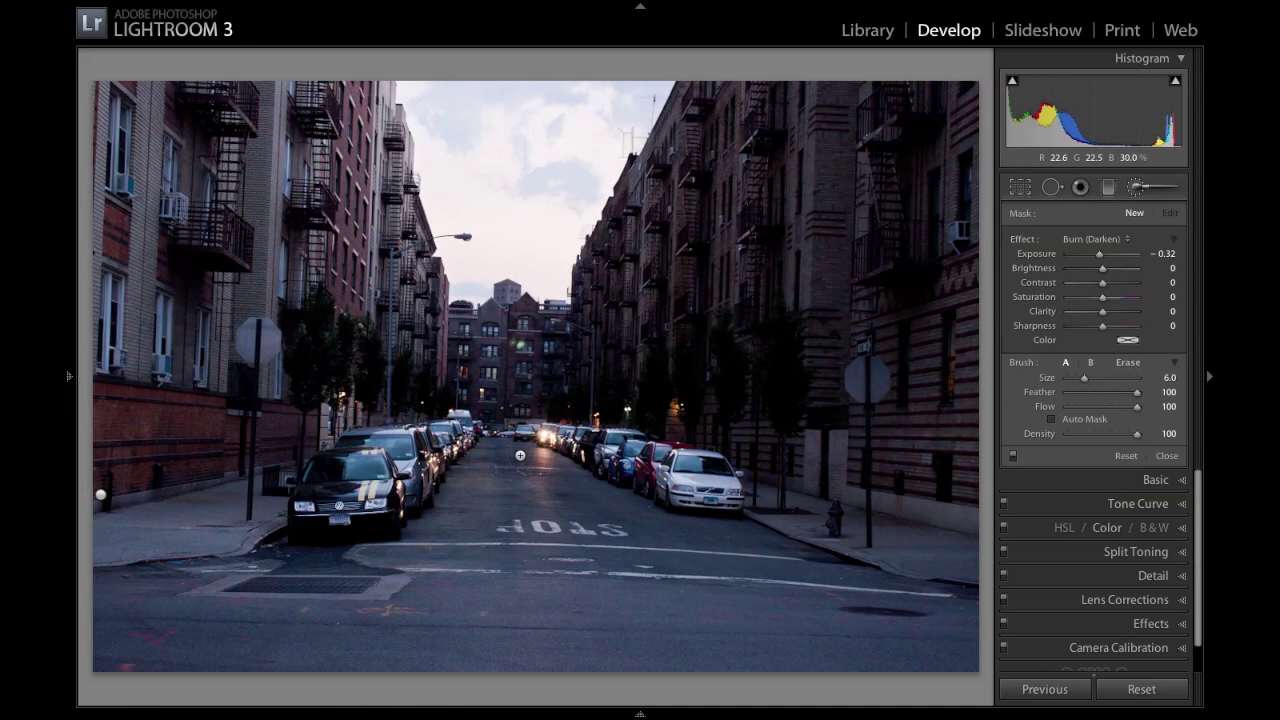
mouse_move(507, 450)
mouse_down()
mouse_move(563, 507)
mouse_move(527, 458)
mouse_move(594, 512)
mouse_move(539, 458)
mouse_move(601, 504)
mouse_move(545, 457)
mouse_move(640, 538)
mouse_move(573, 485)
mouse_move(658, 543)
mouse_move(599, 488)
mouse_move(667, 521)
mouse_move(635, 507)
mouse_move(677, 534)
mouse_move(606, 518)
mouse_move(655, 563)
mouse_move(601, 520)
mouse_move(716, 571)
mouse_move(692, 563)
mouse_move(788, 579)
mouse_move(696, 556)
mouse_move(793, 559)
mouse_move(680, 538)
mouse_move(743, 523)
mouse_move(669, 523)
mouse_move(718, 523)
mouse_move(709, 541)
mouse_move(890, 578)
mouse_move(800, 573)
mouse_move(904, 577)
mouse_move(804, 577)
mouse_move(980, 581)
mouse_move(853, 595)
mouse_move(984, 612)
mouse_move(914, 619)
mouse_move(957, 627)
mouse_move(938, 633)
mouse_move(977, 679)
mouse_move(956, 624)
mouse_move(992, 689)
mouse_move(967, 621)
mouse_move(951, 680)
mouse_move(896, 623)
mouse_move(895, 644)
mouse_move(853, 606)
mouse_move(884, 639)
mouse_move(820, 604)
mouse_move(941, 675)
mouse_move(804, 602)
mouse_move(943, 675)
mouse_move(929, 635)
mouse_move(872, 633)
mouse_move(784, 592)
mouse_move(829, 600)
mouse_move(857, 617)
mouse_move(600, 520)
mouse_move(460, 445)
mouse_move(437, 523)
mouse_move(486, 449)
mouse_move(437, 523)
mouse_move(454, 507)
mouse_move(466, 523)
mouse_move(591, 529)
mouse_move(449, 529)
mouse_move(646, 529)
mouse_move(457, 529)
mouse_move(609, 514)
mouse_move(505, 466)
mouse_move(502, 452)
mouse_move(420, 525)
mouse_move(581, 532)
mouse_move(486, 529)
mouse_move(377, 551)
mouse_move(651, 566)
mouse_move(529, 553)
mouse_move(380, 566)
mouse_move(649, 557)
mouse_move(875, 681)
mouse_move(700, 556)
mouse_move(930, 685)
mouse_move(754, 600)
mouse_move(920, 606)
mouse_up()
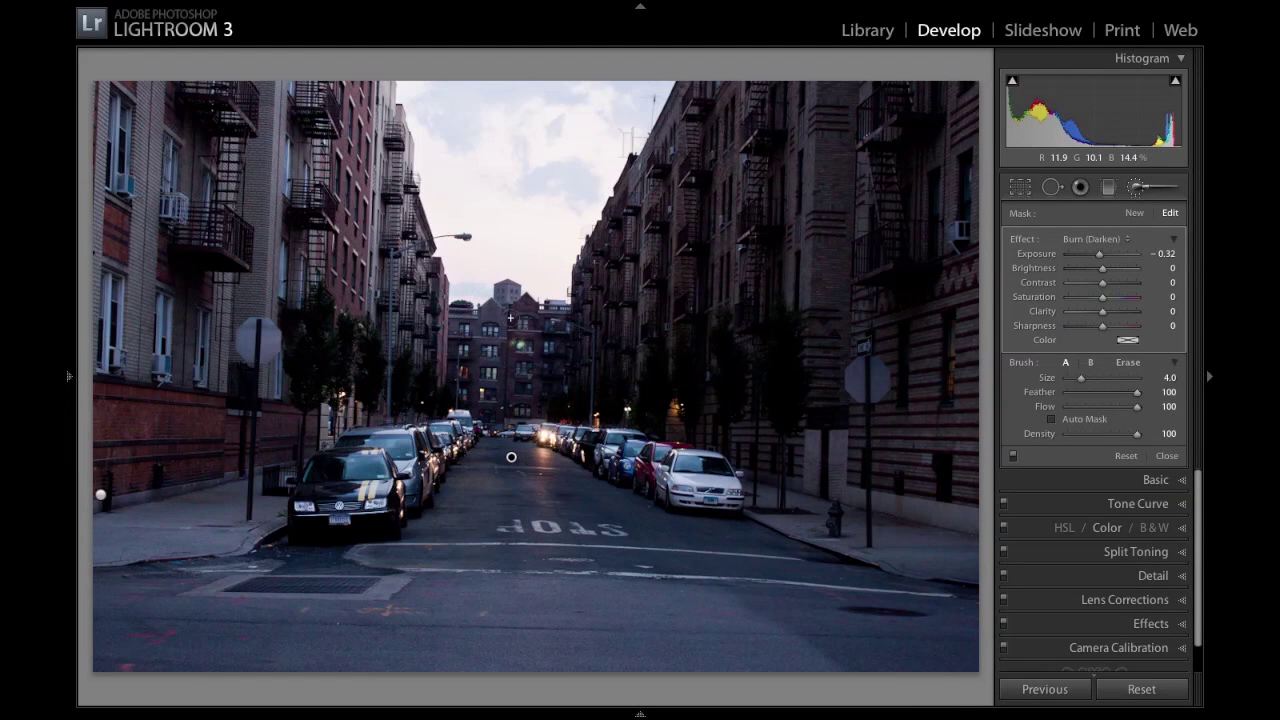
Extend the burn mask over the buildings at the end of the street and set its Contrast to 15
scroll(510, 318, up, 2)
mouse_move(478, 350)
mouse_down()
mouse_move(457, 357)
mouse_move(466, 329)
mouse_move(490, 318)
mouse_move(493, 369)
mouse_move(521, 330)
mouse_move(542, 358)
mouse_move(583, 320)
mouse_up()
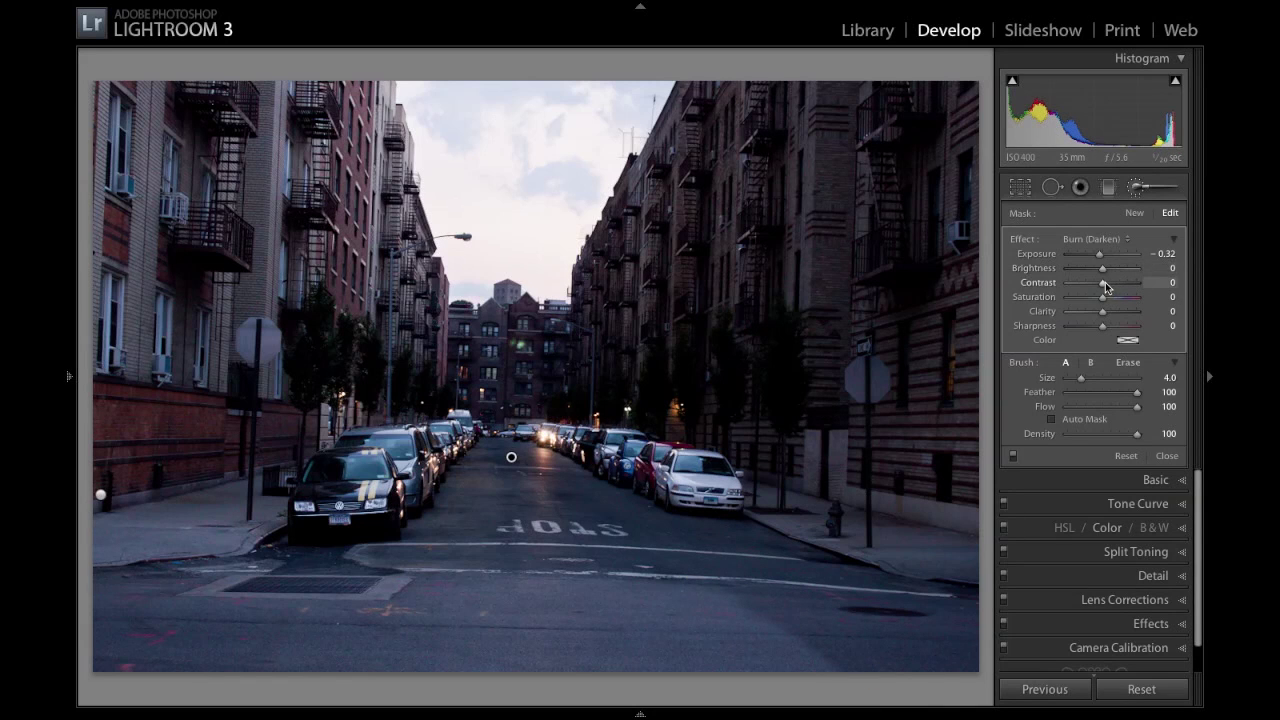
drag(1106, 287, 1112, 287)
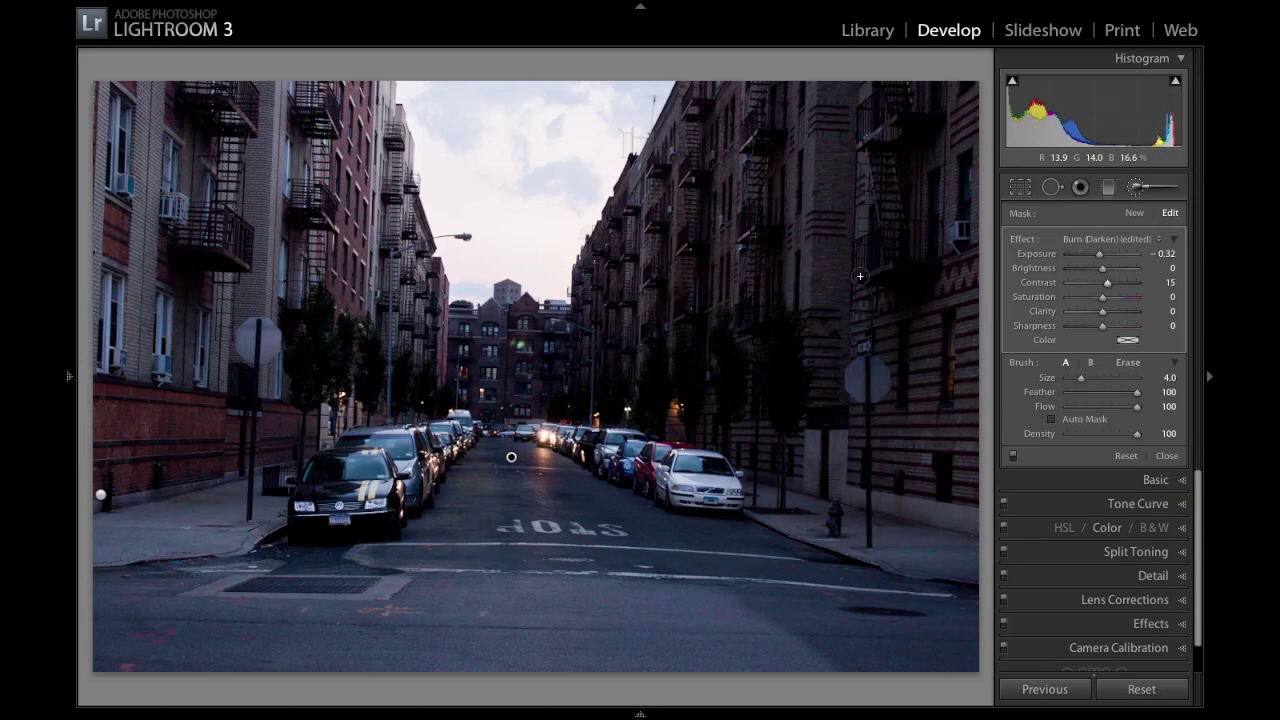
key(ctrl+z)
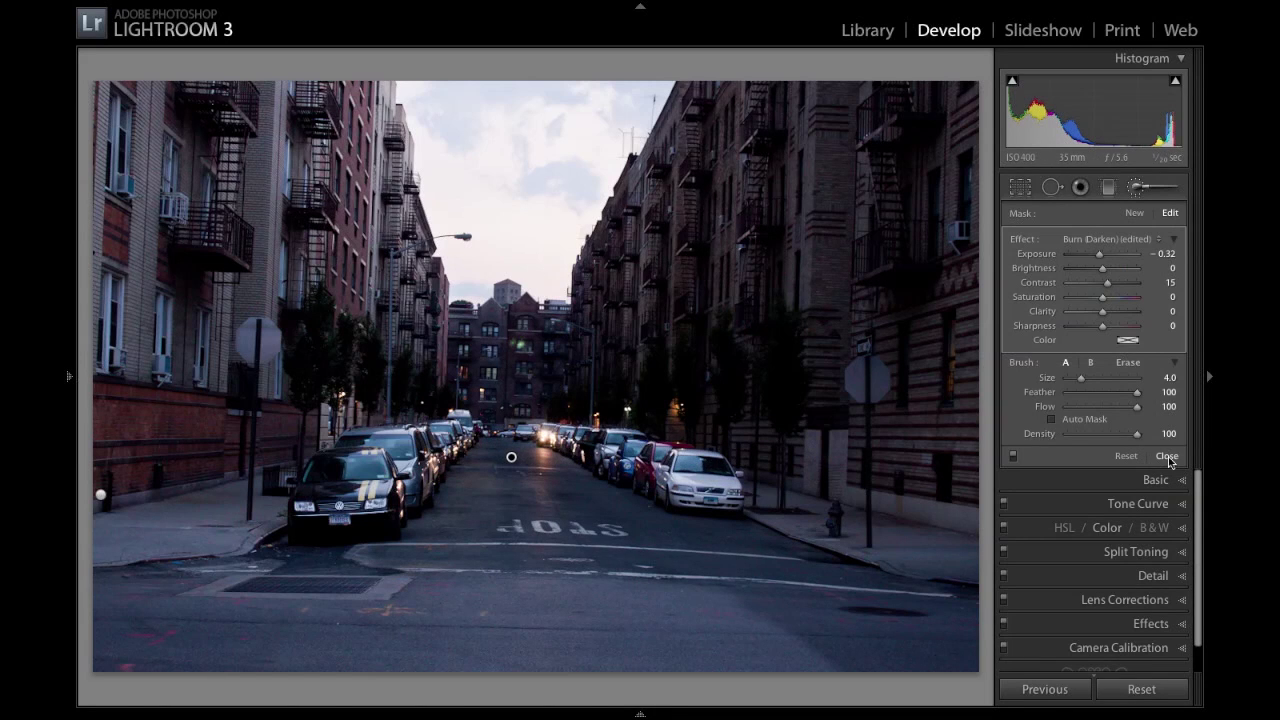
Create a new brush mask with the Dodge (Lighten) effect, paint it over the right-hand row of buildings, and set its Exposure to -0.11
click(1136, 212)
click(1094, 239)
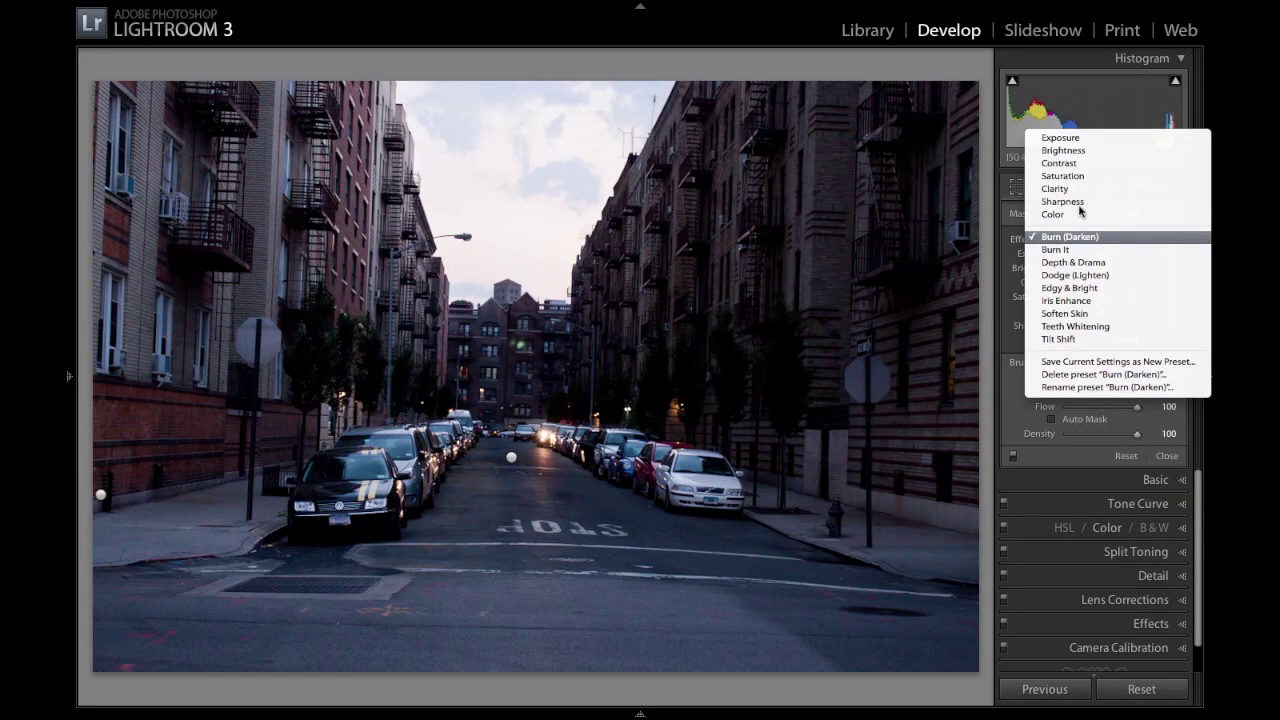
click(1076, 276)
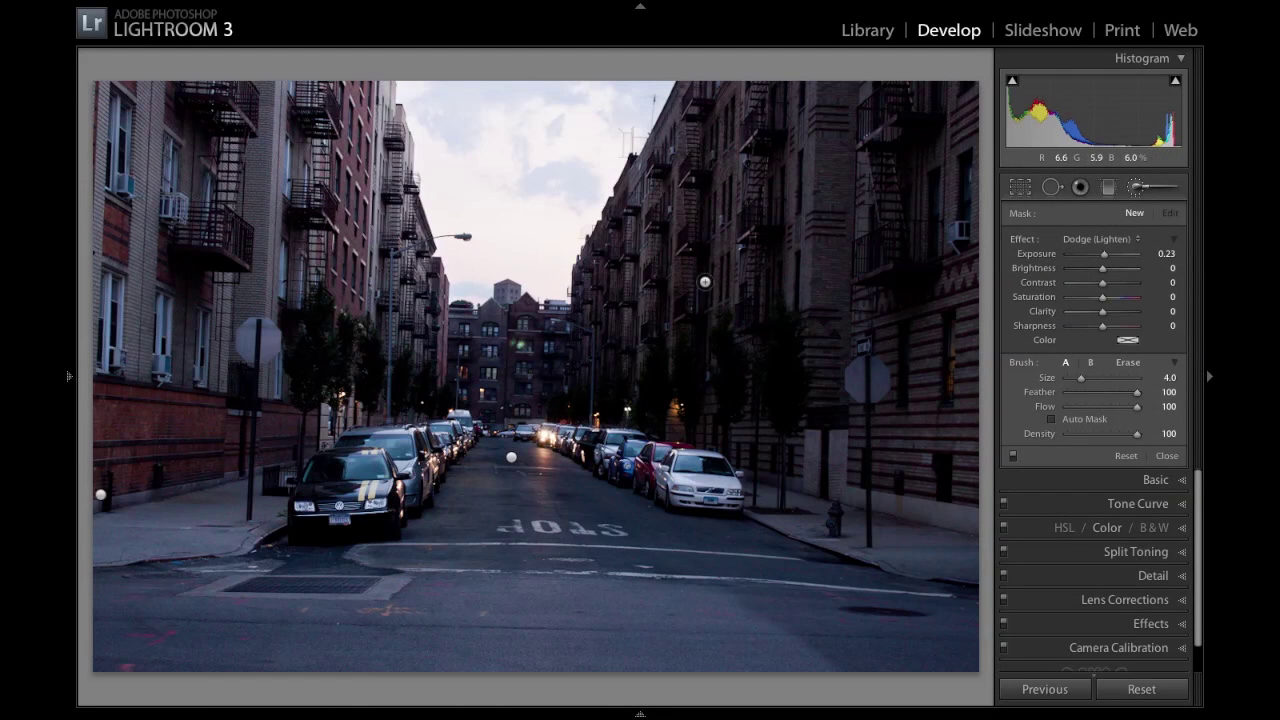
mouse_move(621, 330)
mouse_down()
mouse_move(633, 218)
mouse_move(633, 320)
mouse_move(643, 255)
mouse_move(653, 311)
mouse_move(673, 193)
mouse_move(670, 319)
mouse_move(673, 166)
mouse_move(692, 275)
mouse_move(691, 141)
mouse_move(707, 293)
mouse_move(714, 131)
mouse_move(726, 273)
mouse_move(732, 101)
mouse_move(745, 281)
mouse_move(752, 178)
mouse_move(764, 176)
mouse_move(764, 239)
mouse_move(794, 260)
mouse_move(789, 157)
mouse_move(785, 312)
mouse_move(853, 99)
mouse_move(830, 300)
mouse_move(830, 76)
mouse_move(830, 304)
mouse_move(821, 220)
mouse_move(812, 381)
mouse_move(868, 148)
mouse_move(860, 347)
mouse_move(892, 127)
mouse_move(911, 296)
mouse_move(914, 114)
mouse_move(933, 309)
mouse_move(948, 105)
mouse_move(961, 323)
mouse_move(960, 100)
mouse_move(981, 347)
mouse_move(973, 179)
mouse_move(954, 491)
mouse_move(957, 271)
mouse_move(928, 445)
mouse_move(928, 313)
mouse_move(914, 423)
mouse_move(900, 435)
mouse_move(901, 386)
mouse_move(895, 427)
mouse_move(878, 326)
mouse_move(850, 460)
mouse_move(859, 373)
mouse_move(806, 457)
mouse_move(929, 480)
mouse_move(757, 444)
mouse_move(945, 505)
mouse_move(750, 452)
mouse_move(923, 505)
mouse_move(718, 420)
mouse_move(958, 488)
mouse_move(869, 441)
mouse_move(786, 454)
mouse_move(871, 543)
mouse_move(778, 496)
mouse_move(931, 551)
mouse_move(766, 506)
mouse_move(983, 577)
mouse_move(756, 481)
mouse_up()
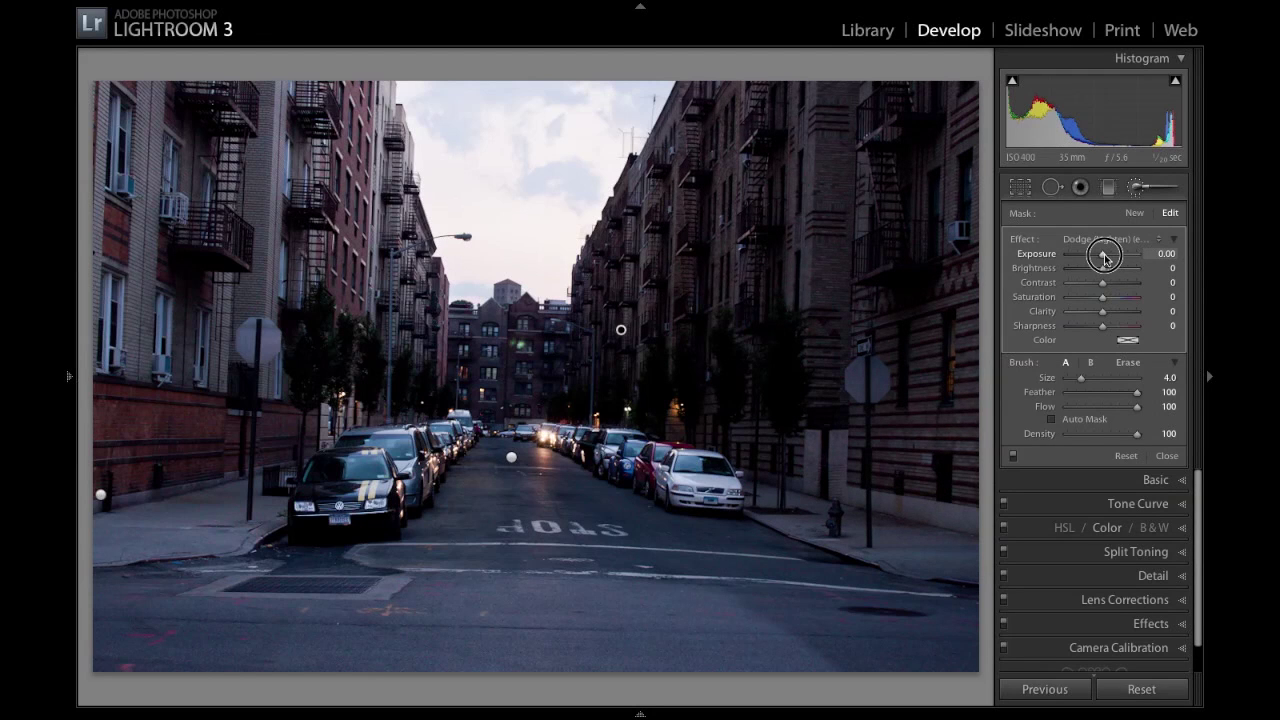
drag(1105, 258, 1103, 258)
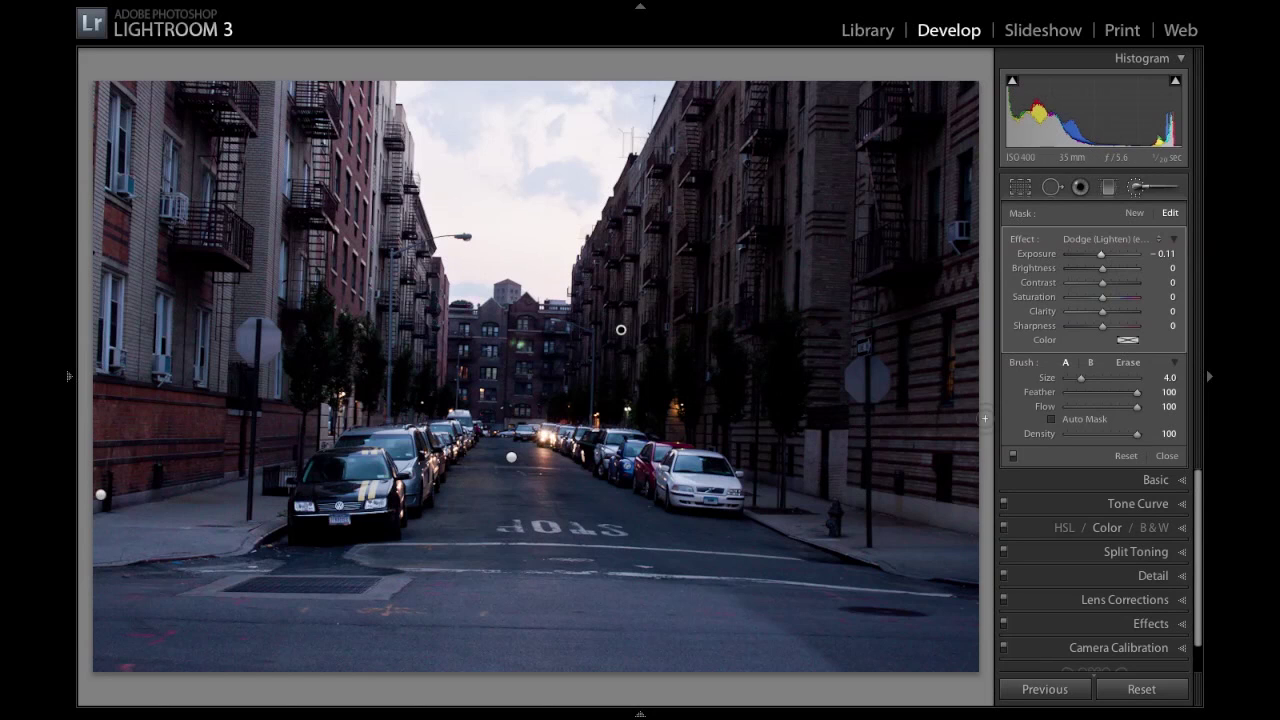
Start a new brush mask with the Color effect and choose a red-orange with hue 10 and saturation 93%
click(1134, 214)
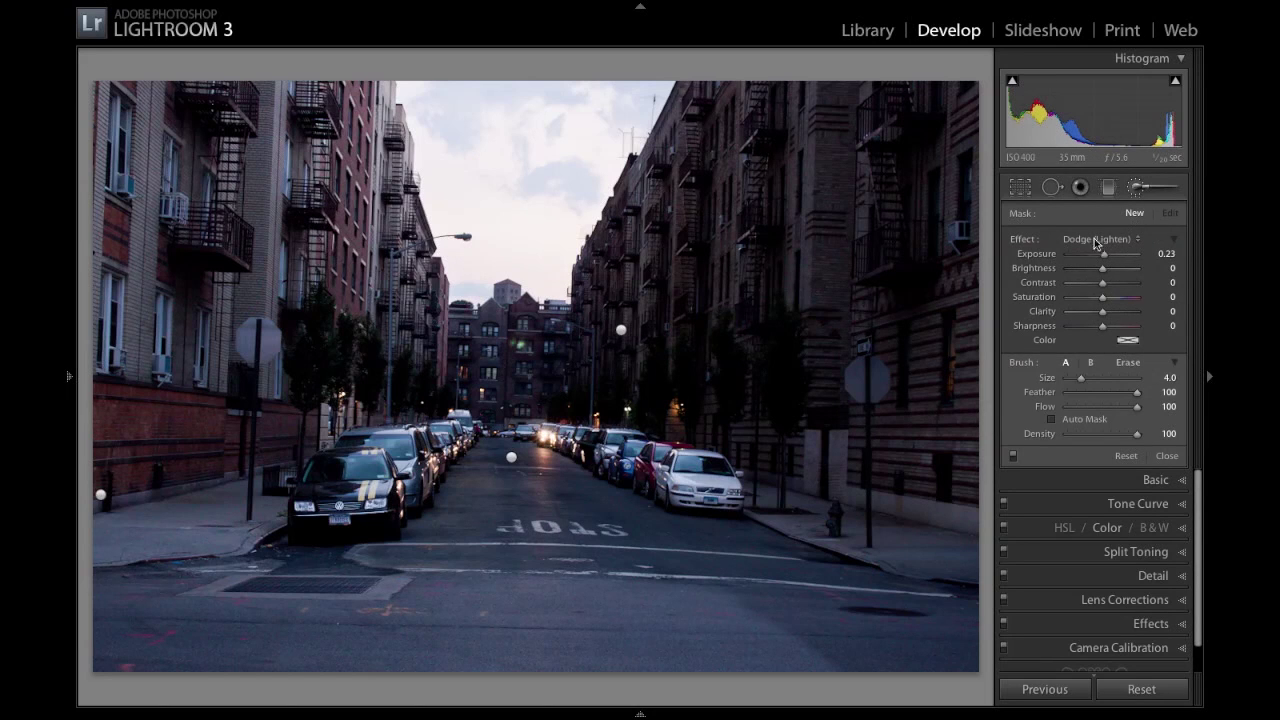
click(1097, 241)
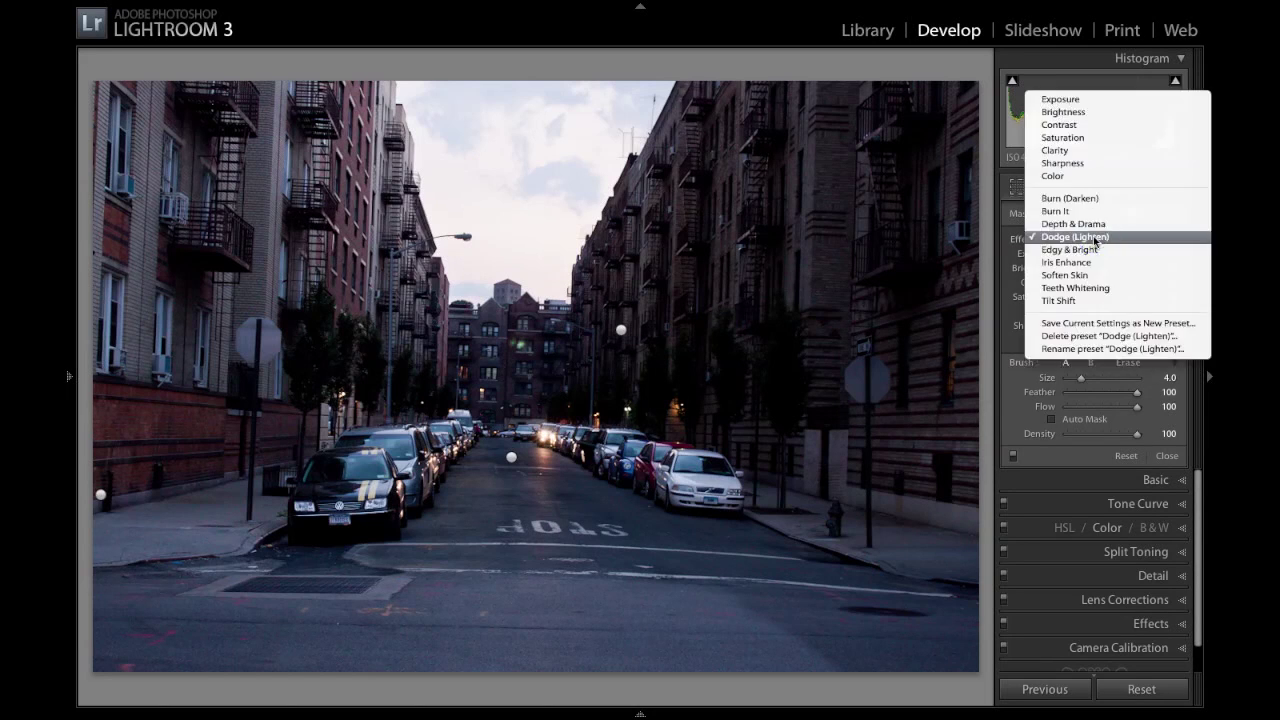
click(1088, 178)
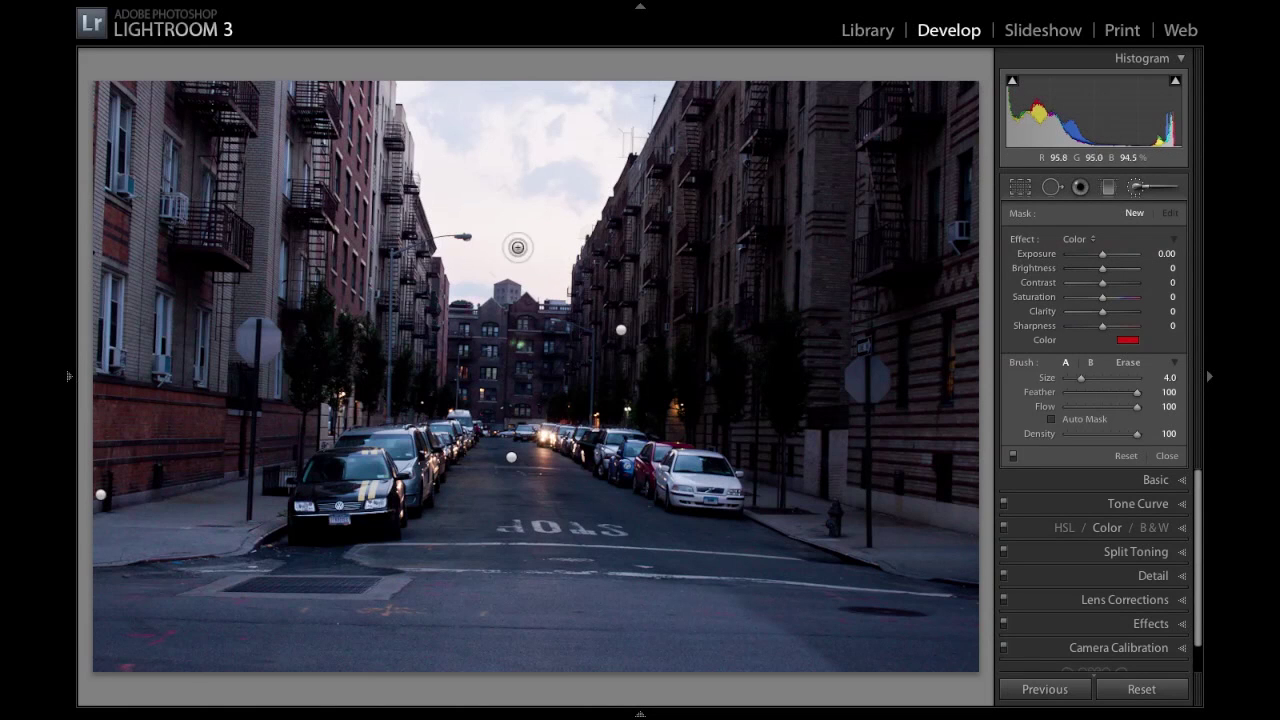
click(1127, 341)
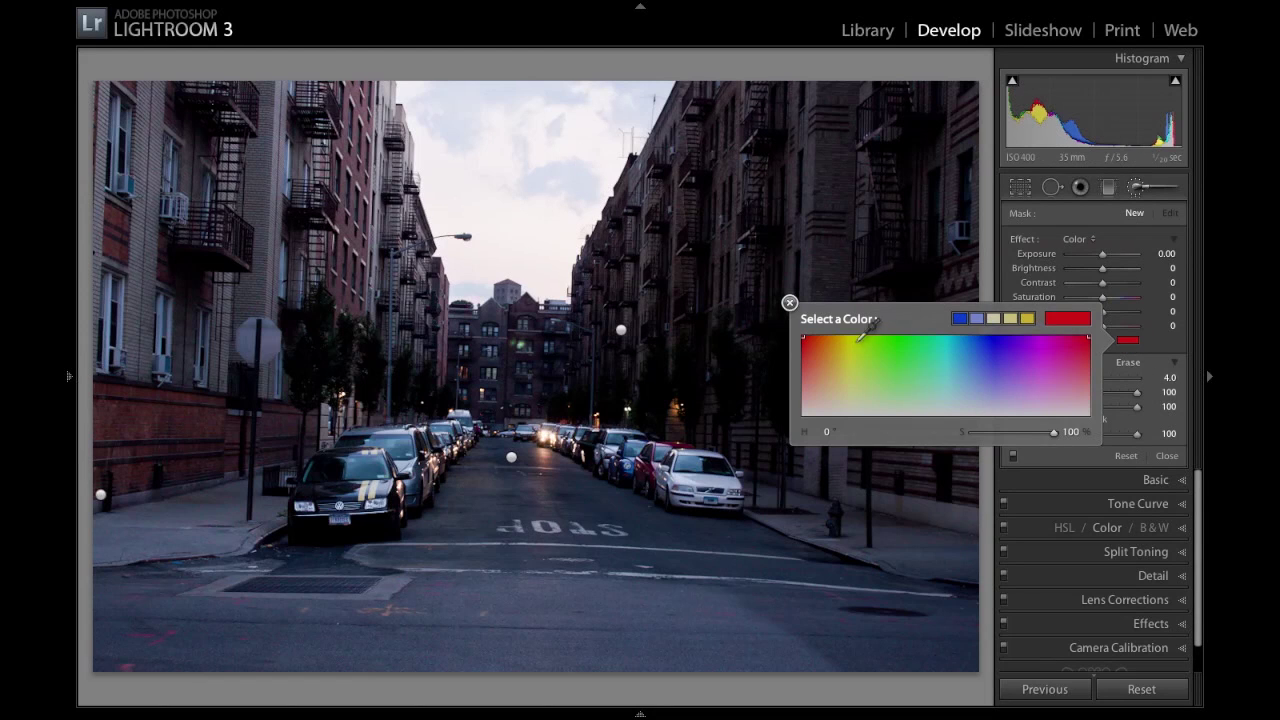
drag(835, 338, 810, 340)
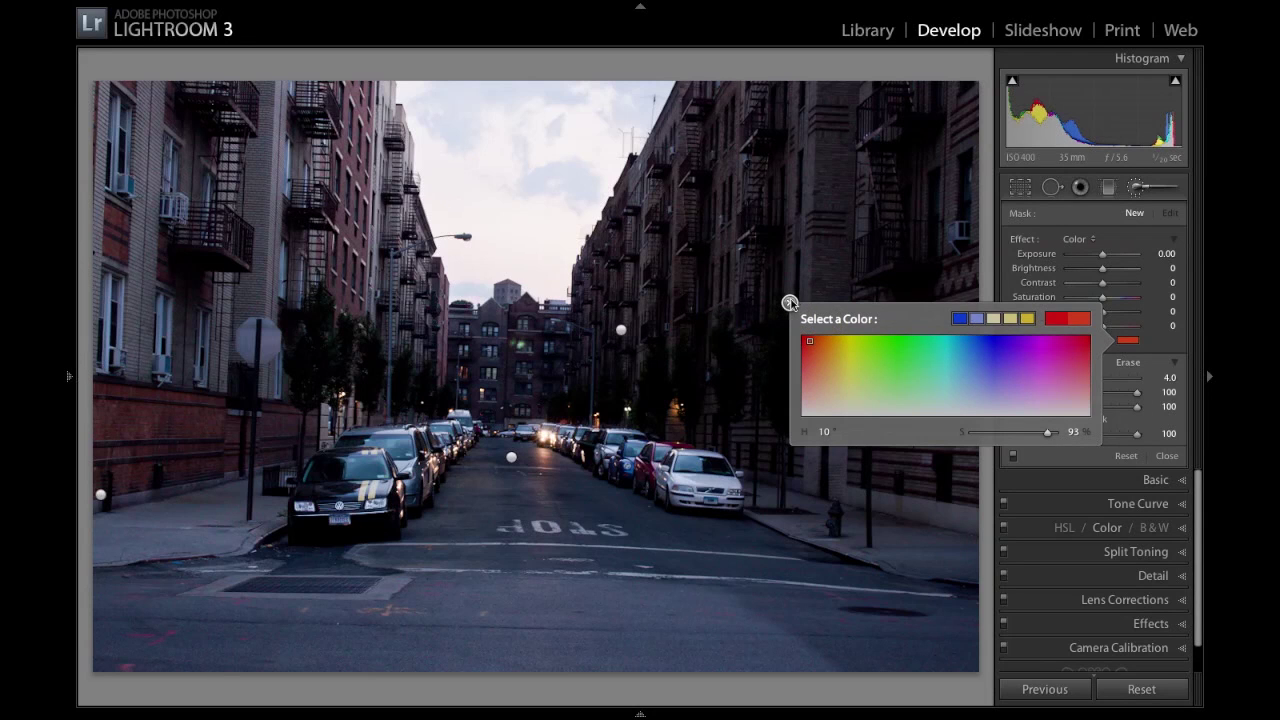
click(790, 302)
Paint the colour mask over the whole sky with brush size 8, enabling Auto Mask to protect the building edges
key(bracketright)
key(bracketright)
mouse_move(590, 118)
mouse_down()
mouse_move(607, 99)
mouse_move(564, 160)
mouse_up()
mouse_move(553, 213)
mouse_down()
mouse_move(630, 104)
mouse_move(566, 180)
mouse_move(577, 187)
mouse_up()
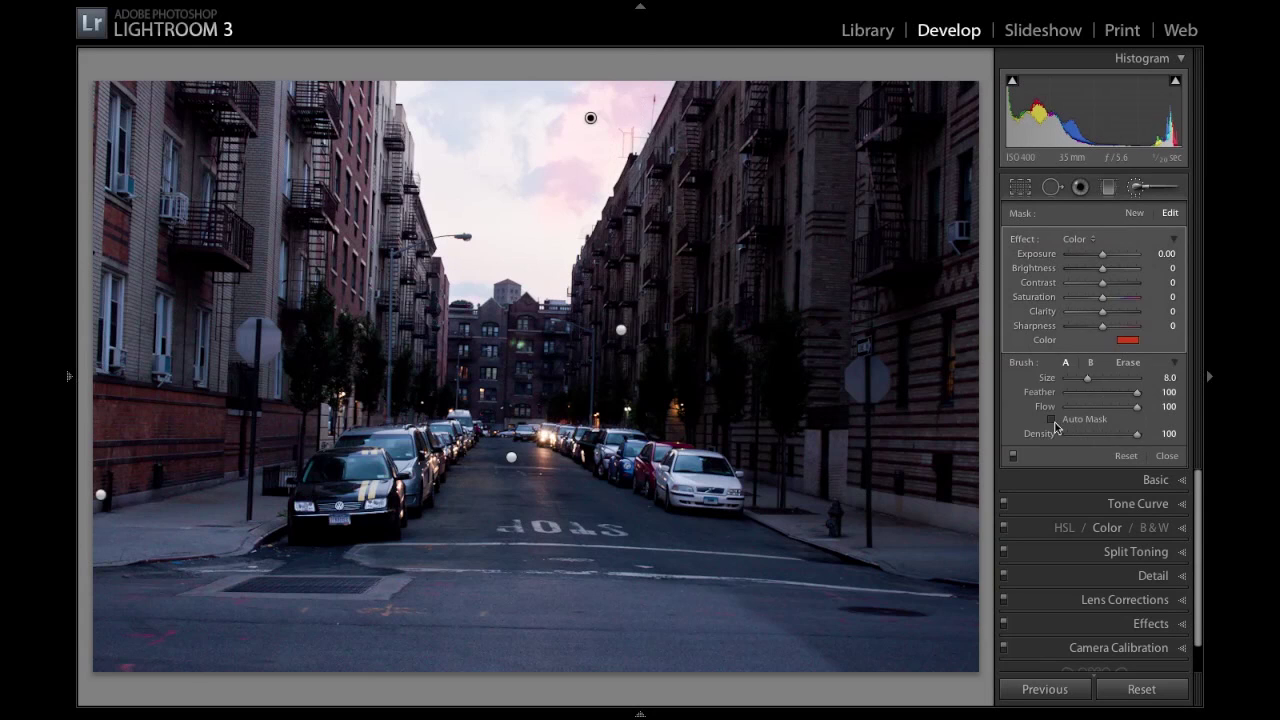
mouse_move(556, 214)
mouse_down()
mouse_move(586, 176)
mouse_move(535, 252)
mouse_up()
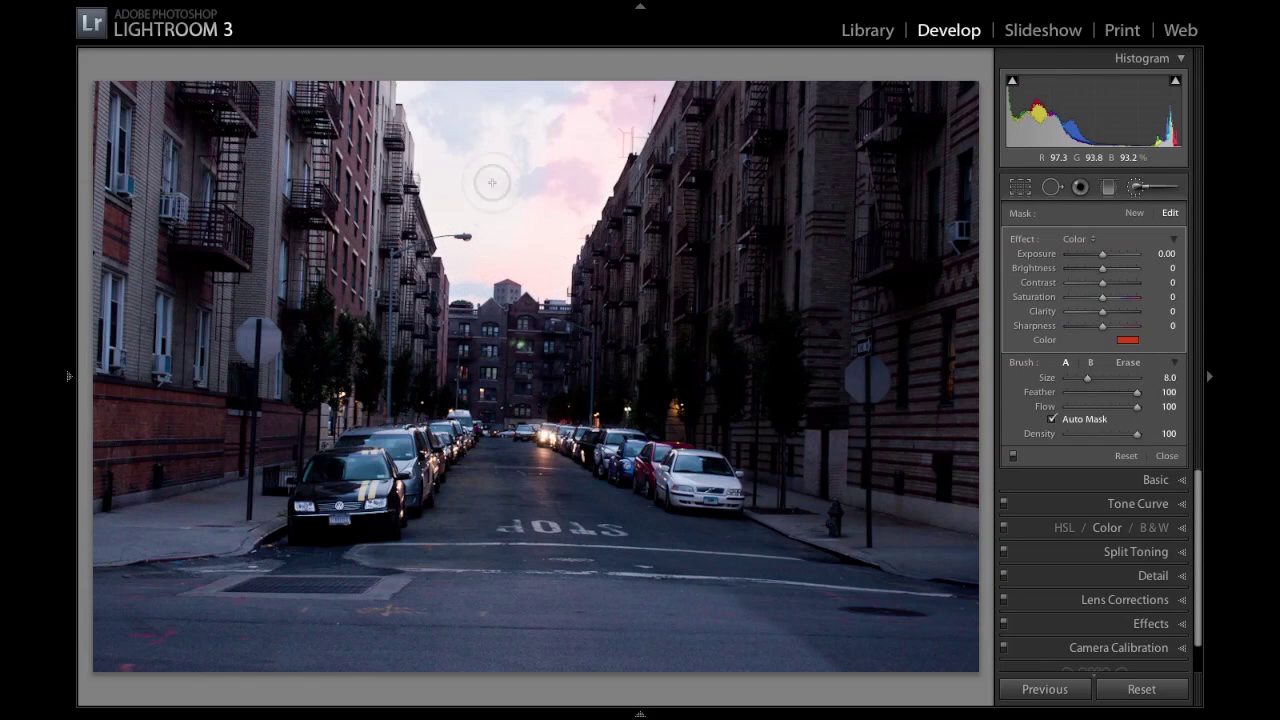
mouse_move(578, 78)
mouse_down()
mouse_move(479, 169)
mouse_move(542, 82)
mouse_move(453, 145)
mouse_move(503, 92)
mouse_move(436, 105)
mouse_up()
drag(497, 290, 505, 300)
Erase the colour tint from the rooftop at the end of the street with erase size 1
key(alt)
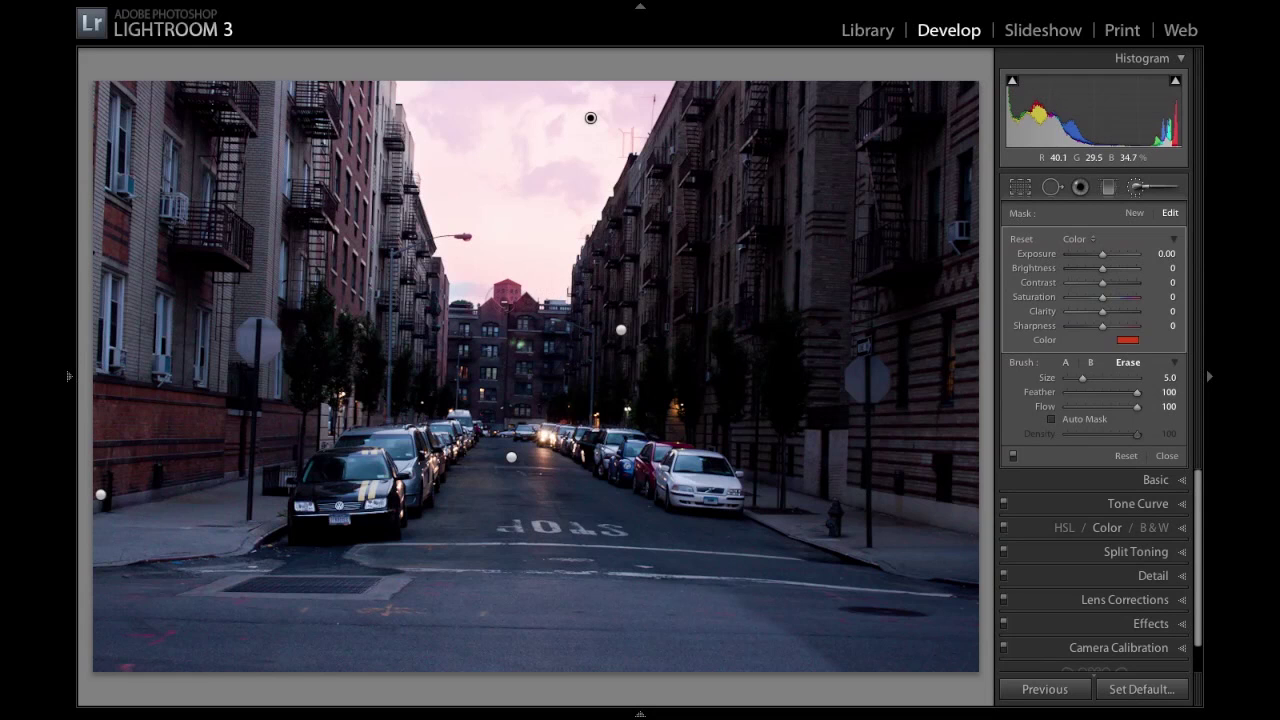
drag(488, 316, 488, 310)
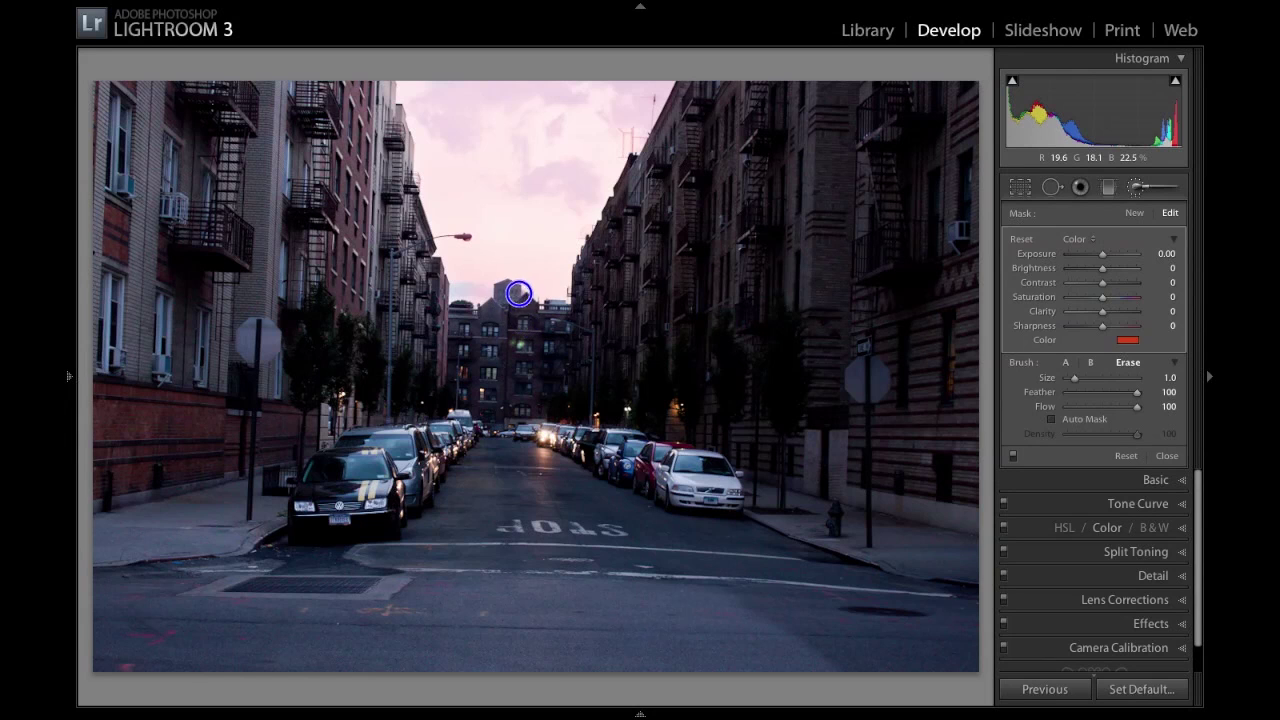
key(alt)
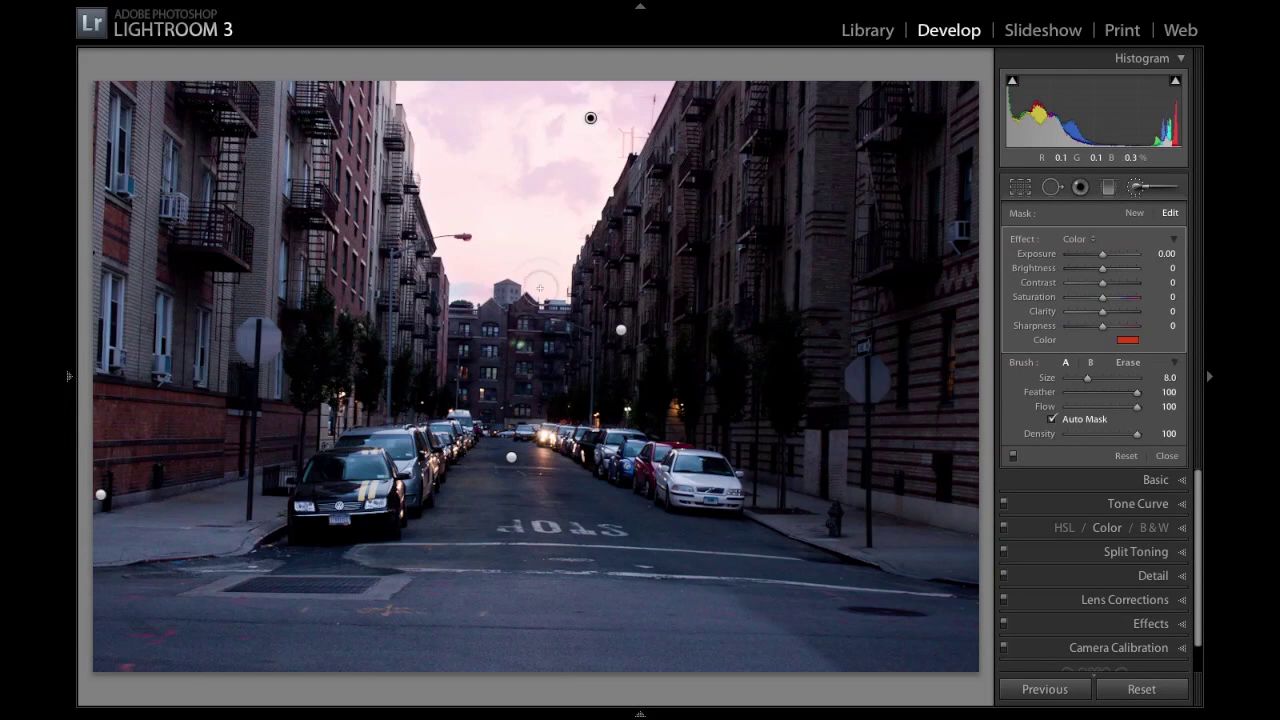
Fill in the missed patches of sky with brush size 4 and set the sky mask's Exposure to -1.54
key(bracketleft)
key(bracketleft)
mouse_move(470, 282)
mouse_down()
mouse_move(449, 286)
mouse_move(465, 270)
mouse_move(457, 237)
mouse_up()
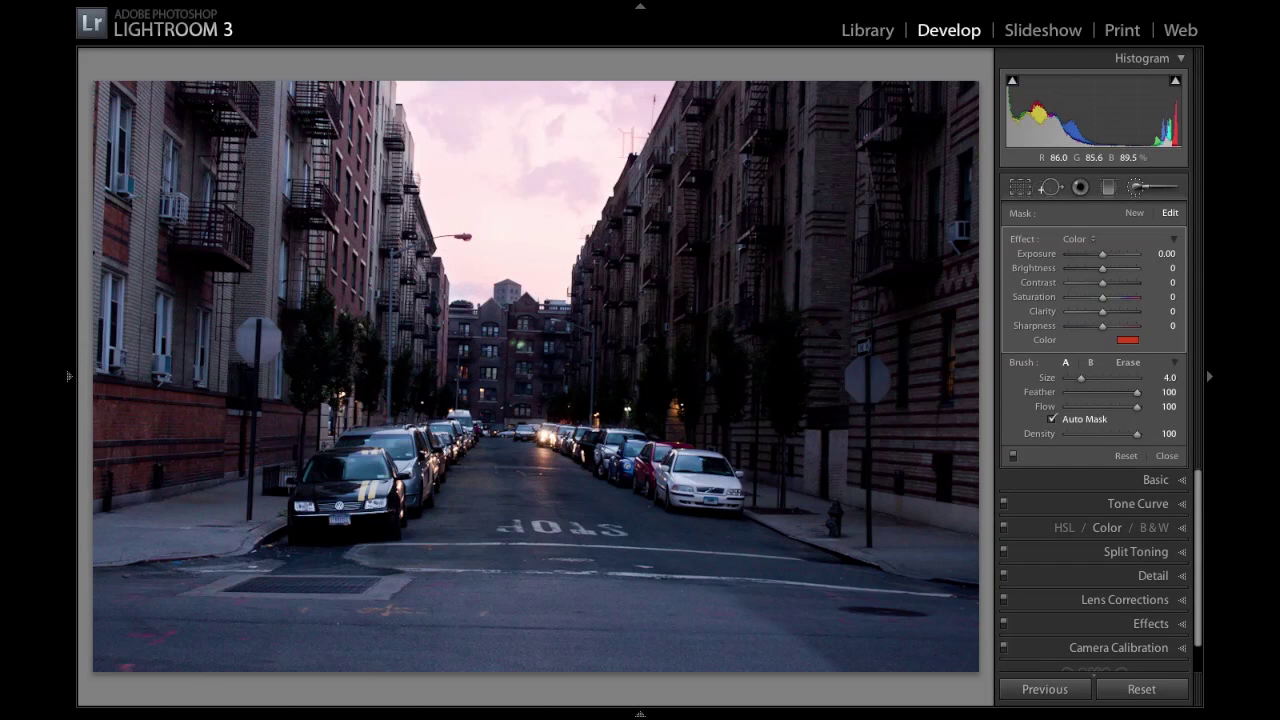
drag(1103, 256, 1089, 256)
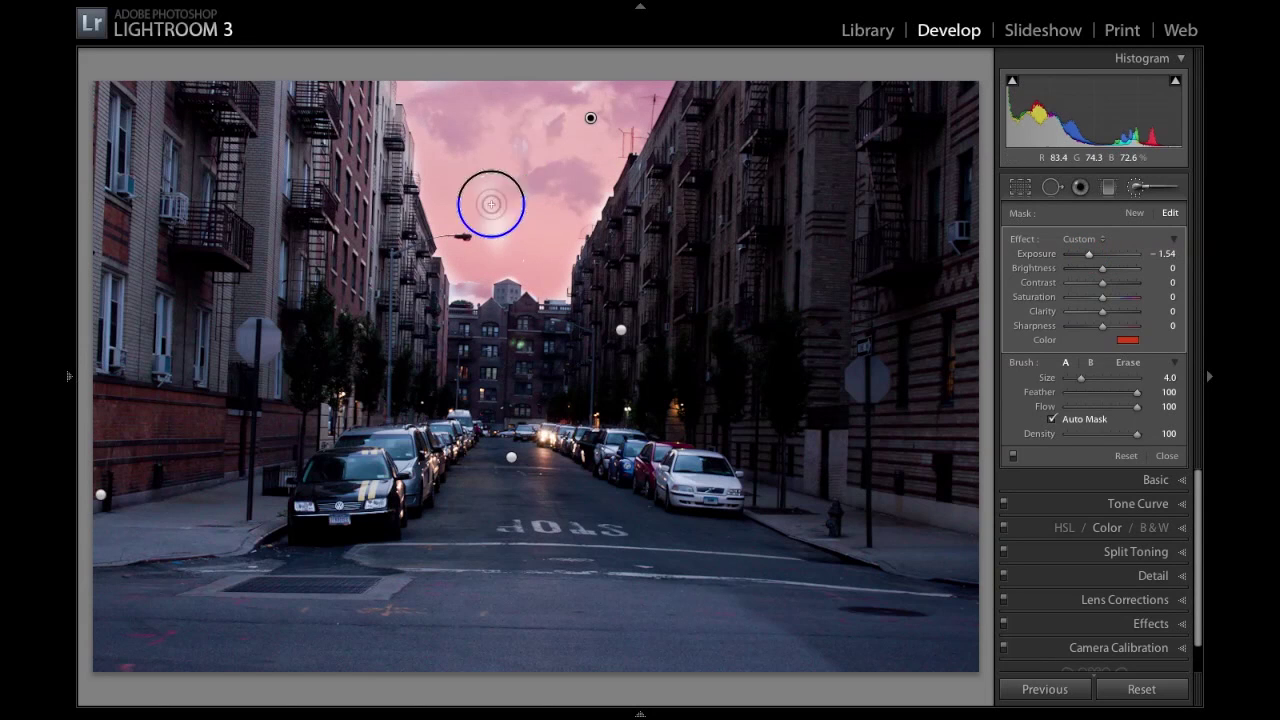
mouse_move(520, 146)
mouse_down()
mouse_move(495, 235)
mouse_move(509, 204)
mouse_move(484, 201)
mouse_move(482, 229)
mouse_move(506, 192)
mouse_move(521, 197)
mouse_move(510, 228)
mouse_move(522, 234)
mouse_move(598, 150)
mouse_move(559, 236)
mouse_move(586, 203)
mouse_move(569, 240)
mouse_move(597, 189)
mouse_move(583, 216)
mouse_move(600, 199)
mouse_move(588, 214)
mouse_move(601, 187)
mouse_move(534, 267)
mouse_move(556, 290)
mouse_move(523, 286)
mouse_move(564, 285)
mouse_move(549, 296)
mouse_move(561, 296)
mouse_move(486, 292)
mouse_move(539, 273)
mouse_move(507, 283)
mouse_move(549, 282)
mouse_move(462, 277)
mouse_move(478, 293)
mouse_move(453, 273)
mouse_move(465, 302)
mouse_move(446, 273)
mouse_move(465, 295)
mouse_move(511, 290)
mouse_move(465, 297)
mouse_move(547, 292)
mouse_move(576, 242)
mouse_move(550, 300)
mouse_move(477, 234)
mouse_move(427, 84)
mouse_move(537, 95)
mouse_move(599, 78)
mouse_move(583, 94)
mouse_move(778, 68)
mouse_up()
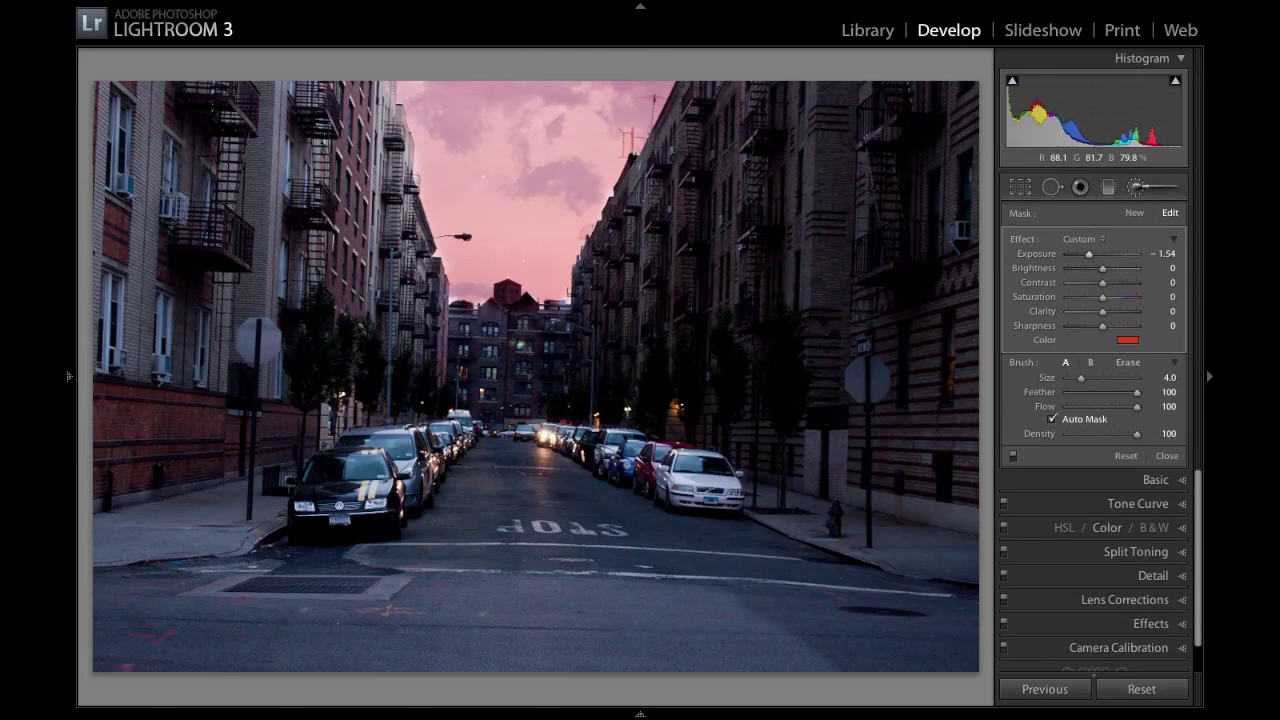
Set the sky mask's Saturation to 52 and its Contrast to 30
click(1104, 297)
mouse_move(1108, 298)
mouse_down()
mouse_move(1125, 297)
mouse_move(1081, 299)
mouse_move(1122, 303)
mouse_up()
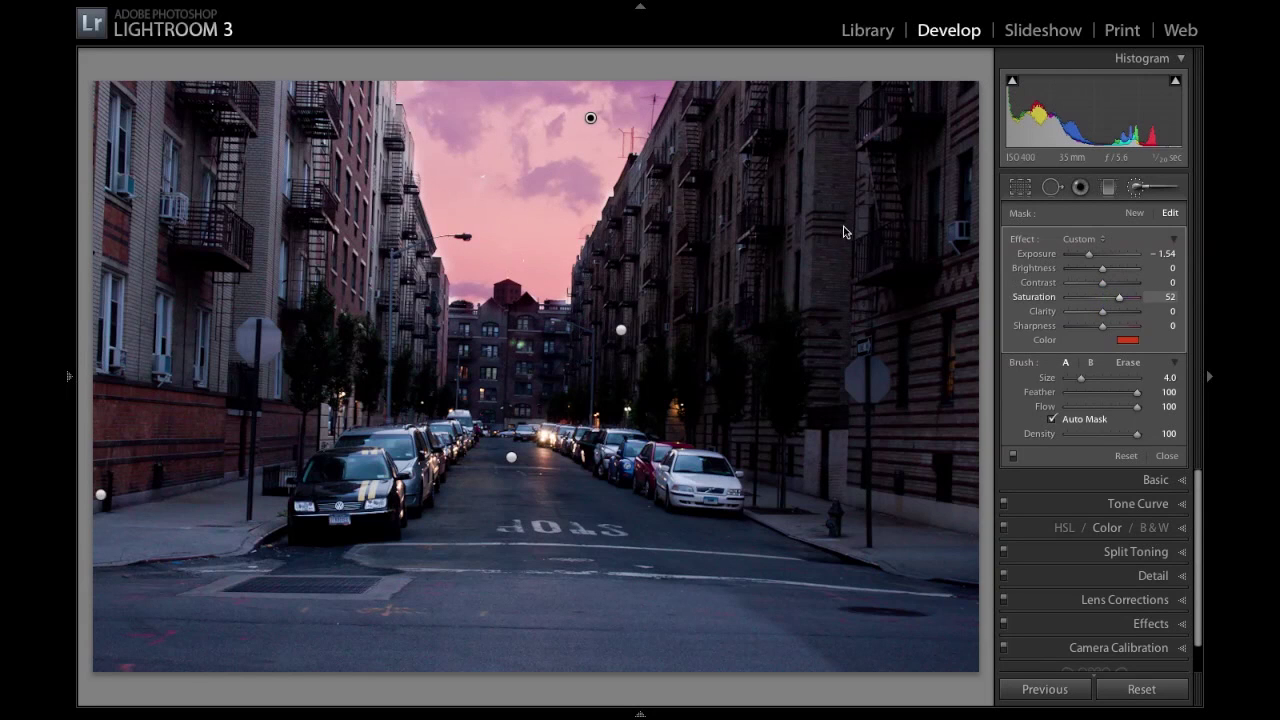
click(1104, 285)
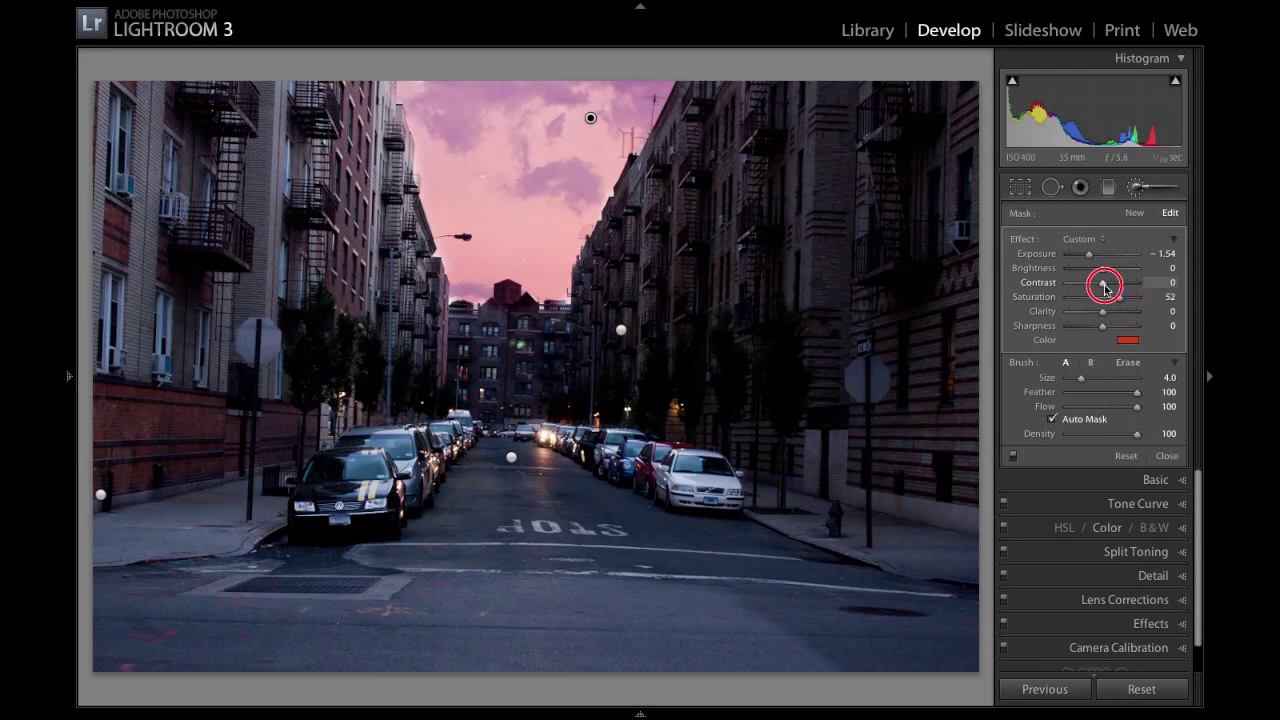
drag(1105, 289, 1110, 289)
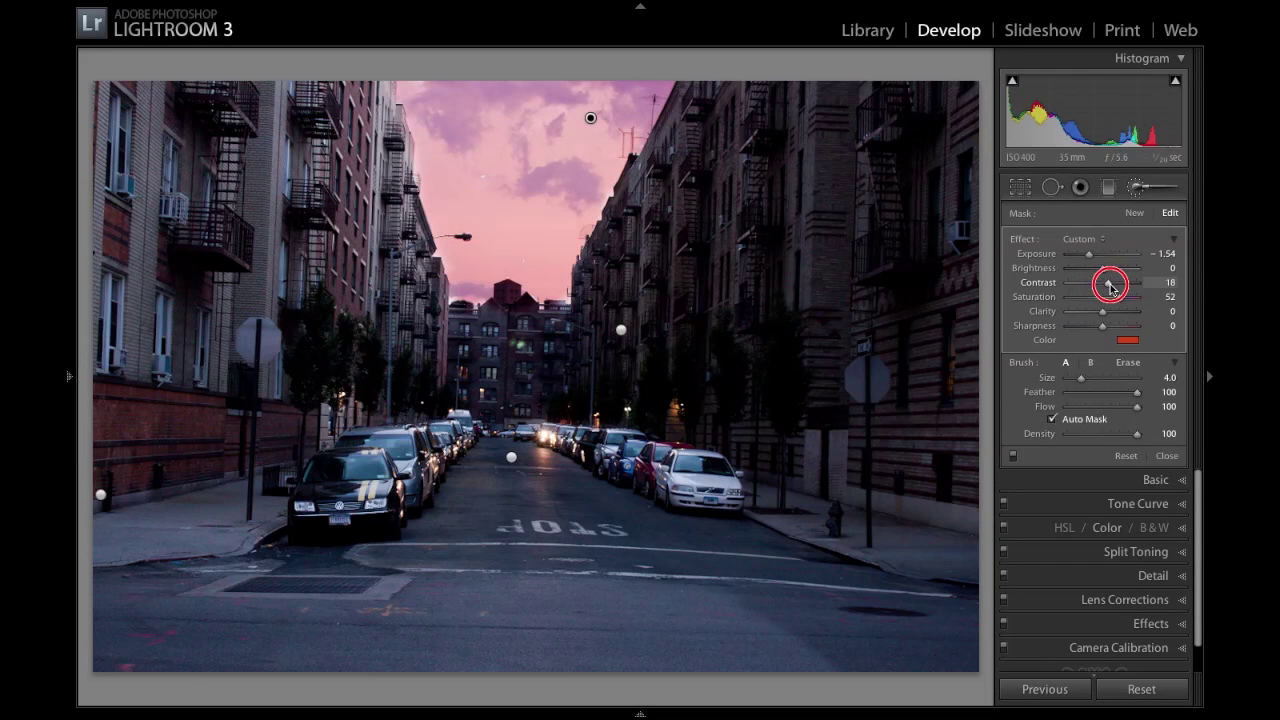
drag(1110, 288, 1114, 289)
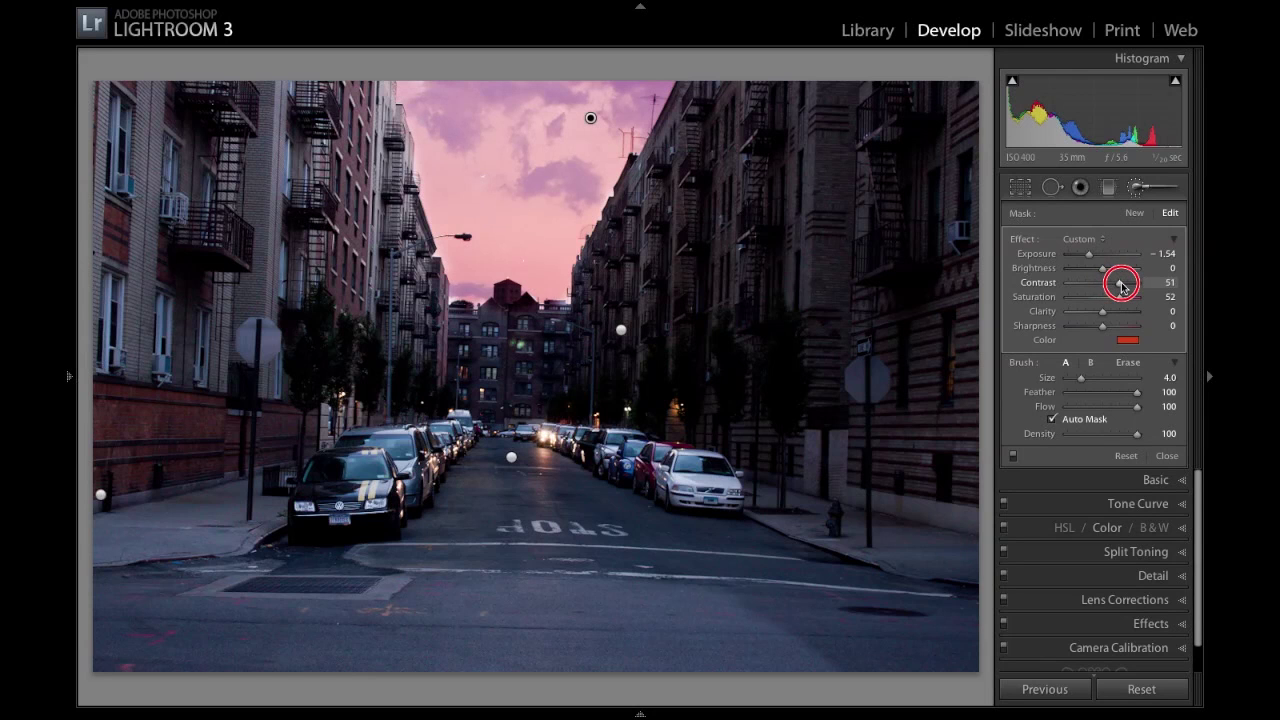
drag(1121, 286, 1116, 286)
Set the sky mask's Brightness to -9, touch up the left part of the sky, and turn off Auto Mask
click(1102, 270)
drag(1102, 270, 1100, 271)
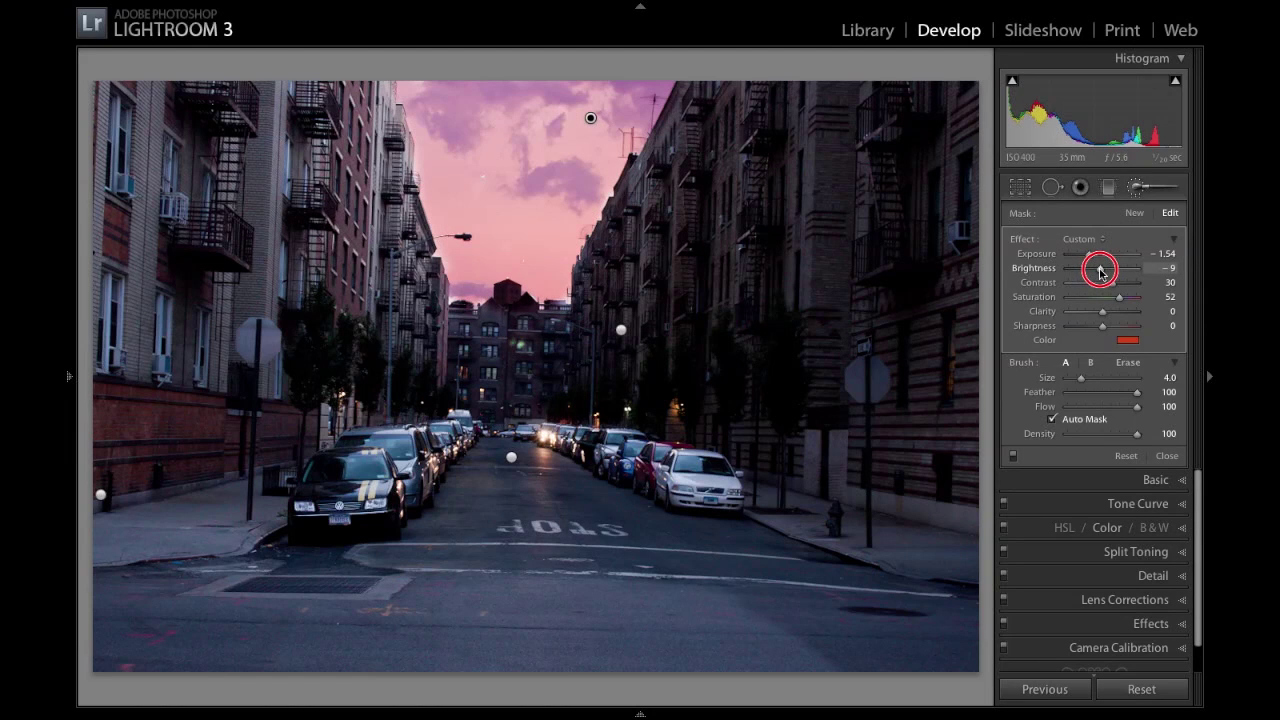
drag(1100, 270, 1100, 270)
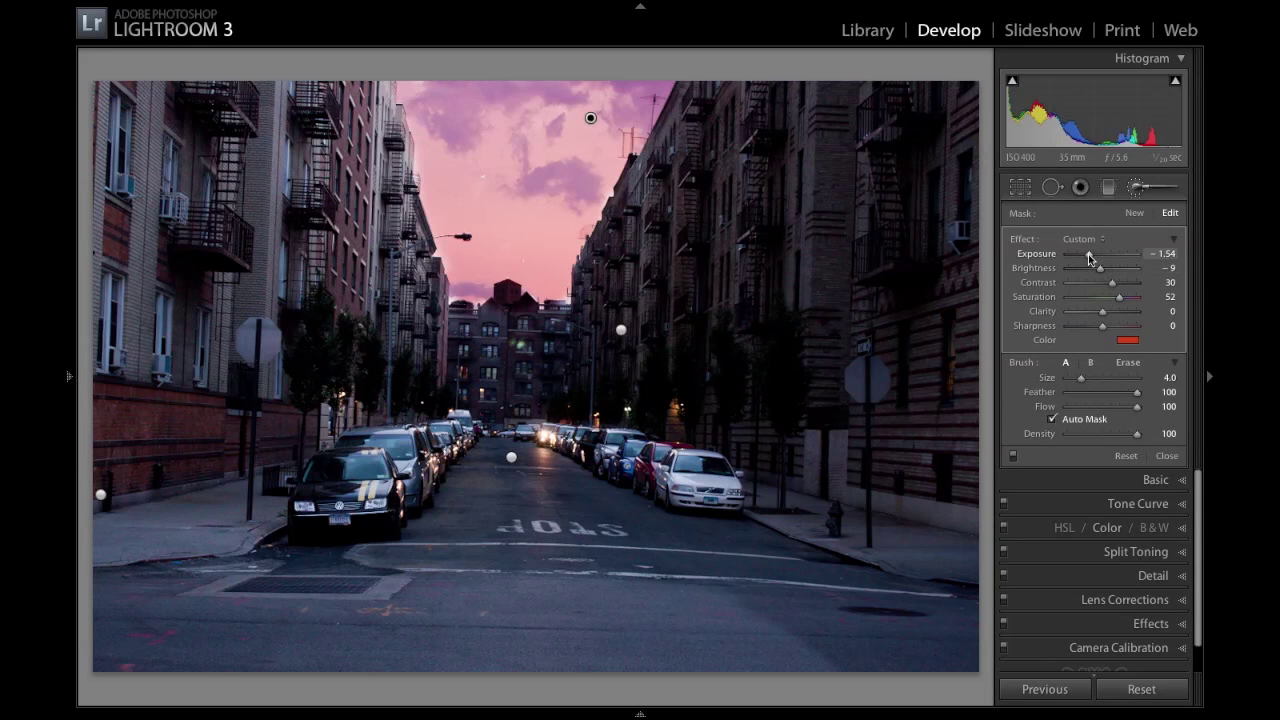
mouse_move(436, 157)
mouse_down()
mouse_move(491, 189)
mouse_move(483, 166)
mouse_move(488, 180)
mouse_up()
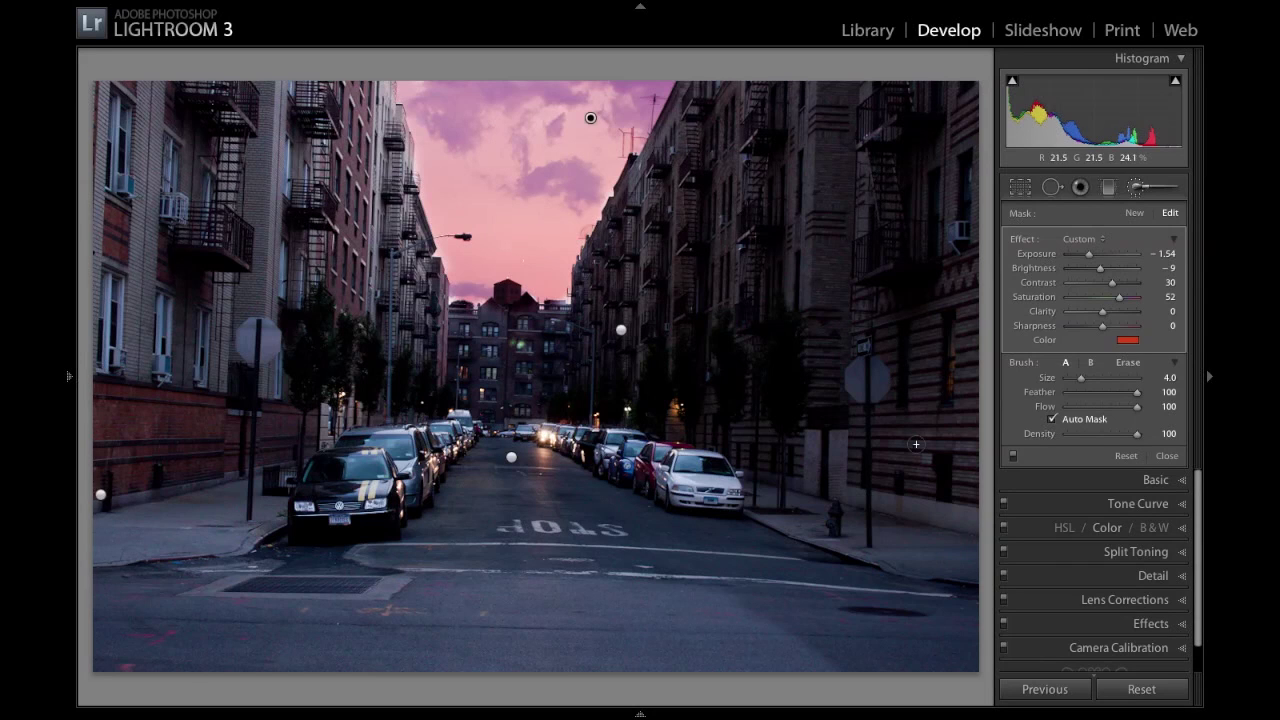
click(1057, 421)
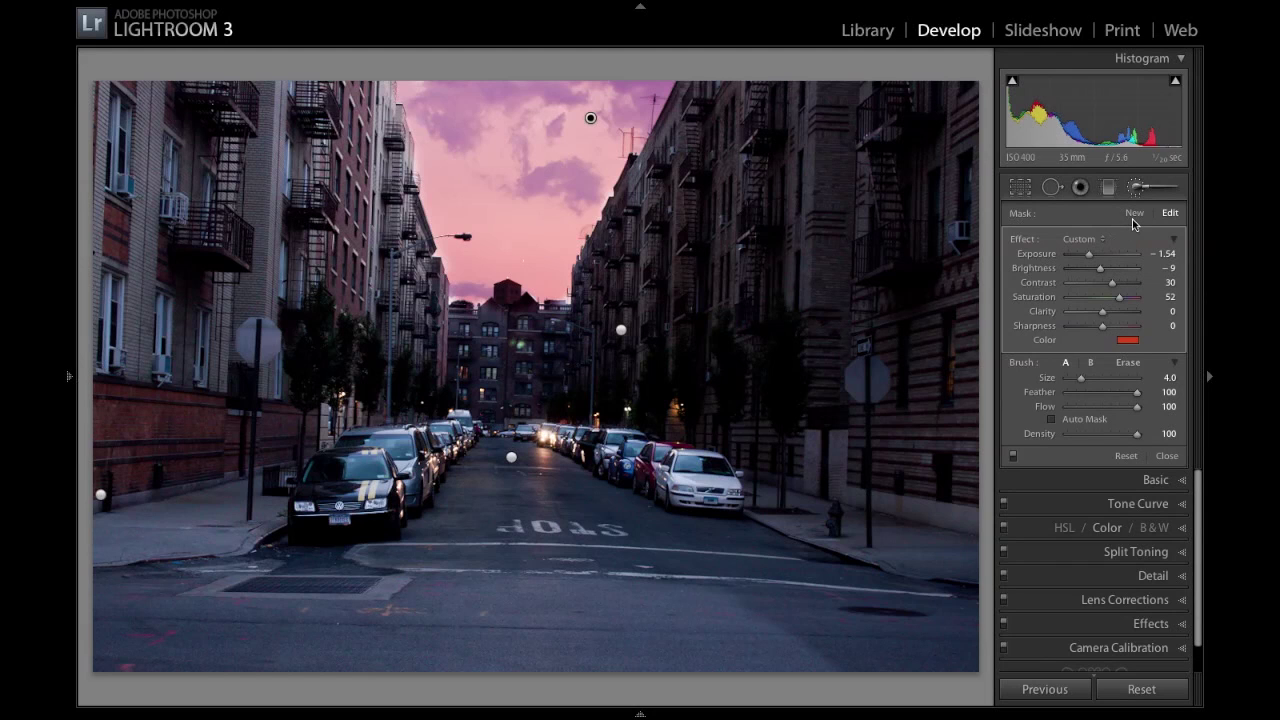
Change the sky mask's tint to a soft pink with hue 1 and saturation 48%, and readjust the mask's Saturation
click(1127, 341)
mouse_move(810, 340)
mouse_down()
mouse_move(823, 349)
mouse_move(812, 364)
mouse_move(830, 340)
mouse_up()
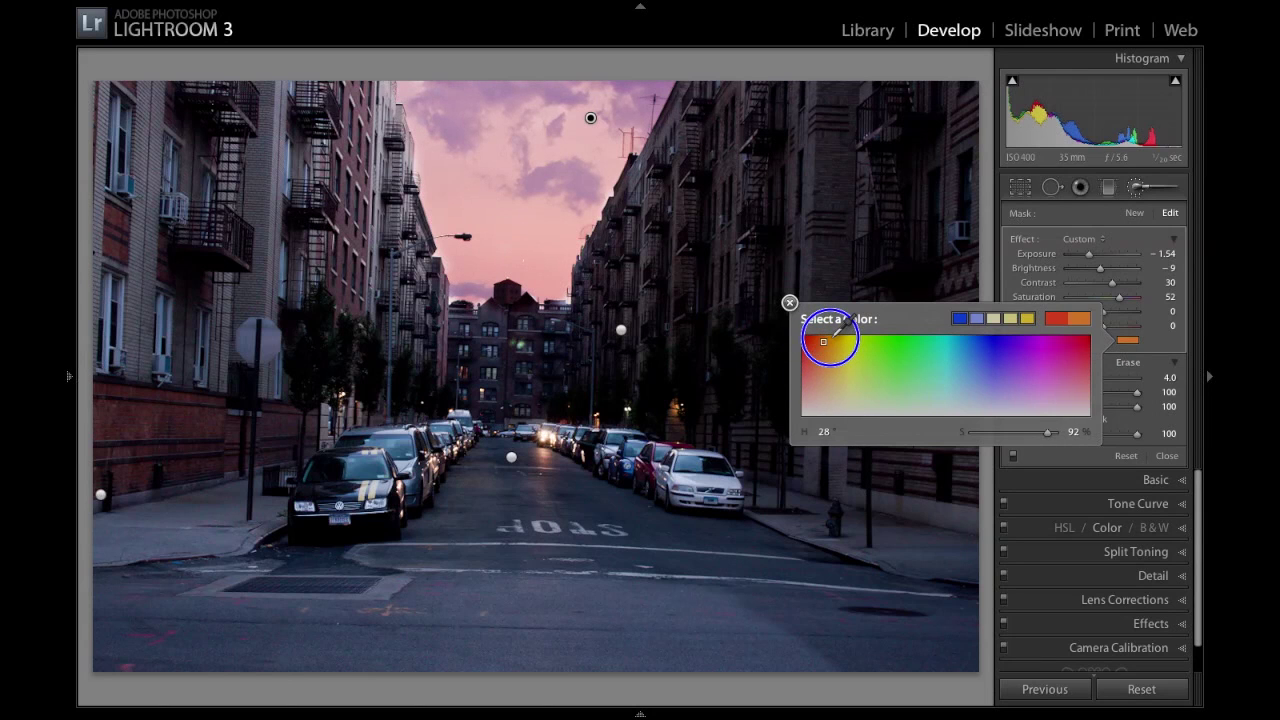
mouse_move(829, 336)
mouse_down()
mouse_move(802, 376)
mouse_move(851, 378)
mouse_up()
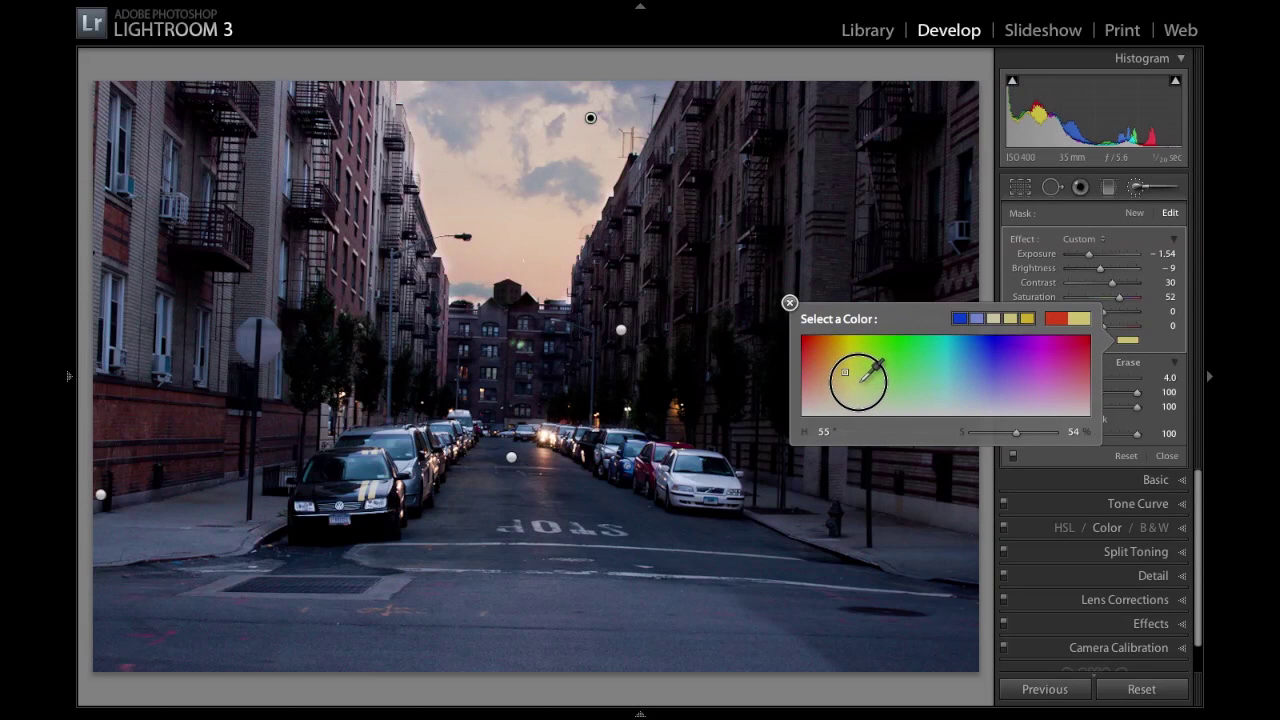
click(818, 390)
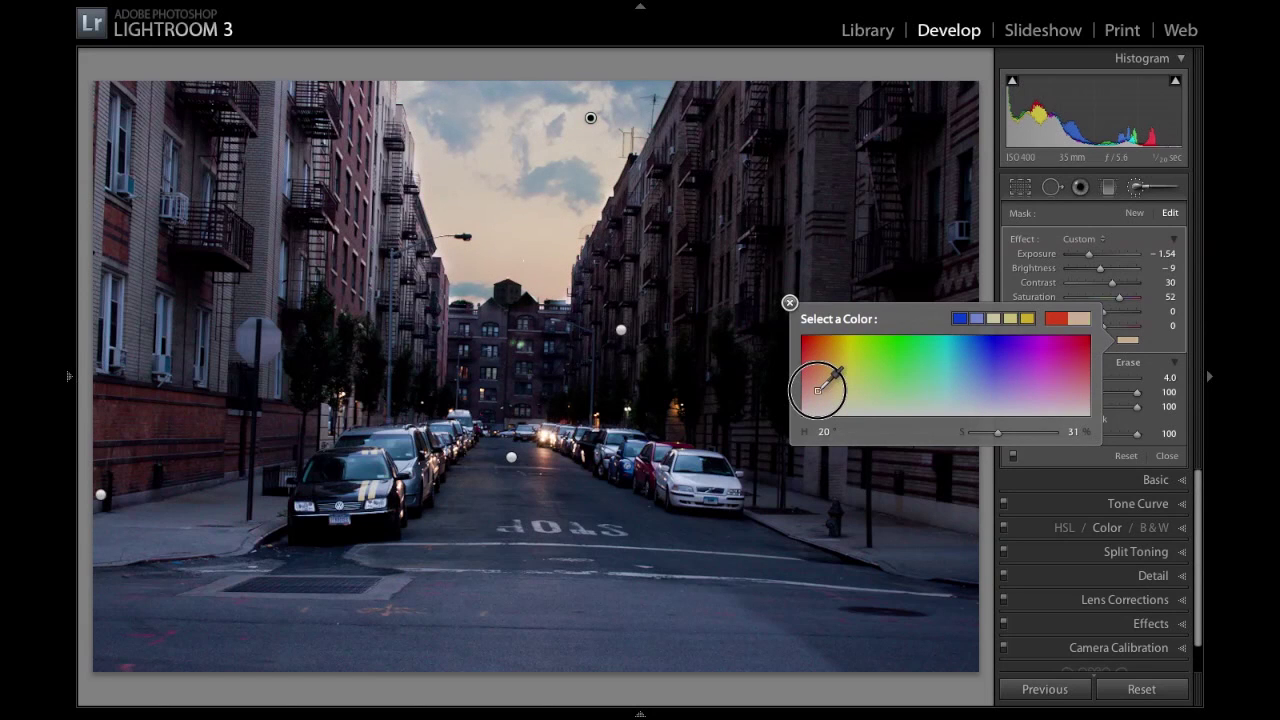
mouse_move(818, 390)
mouse_down()
mouse_move(803, 402)
mouse_move(1078, 390)
mouse_move(1055, 350)
mouse_move(1080, 369)
mouse_move(1083, 406)
mouse_move(1006, 385)
mouse_move(815, 397)
mouse_move(822, 362)
mouse_up()
drag(811, 367, 804, 376)
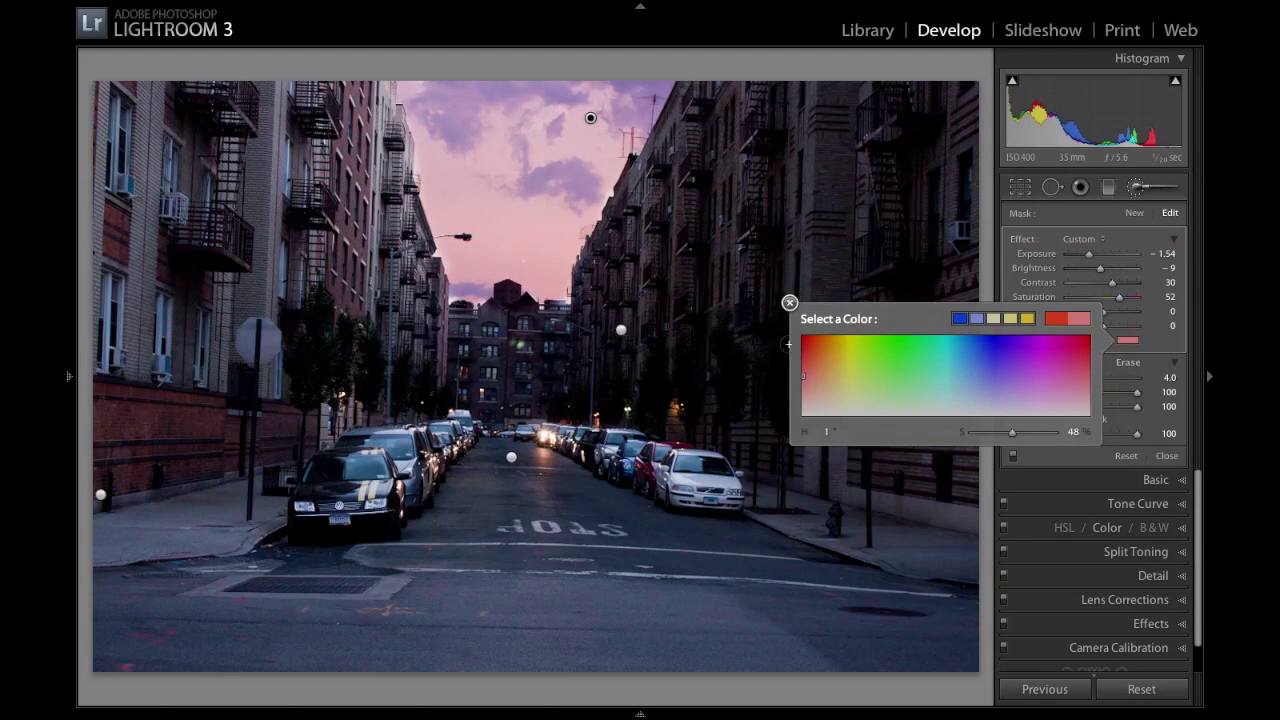
click(790, 303)
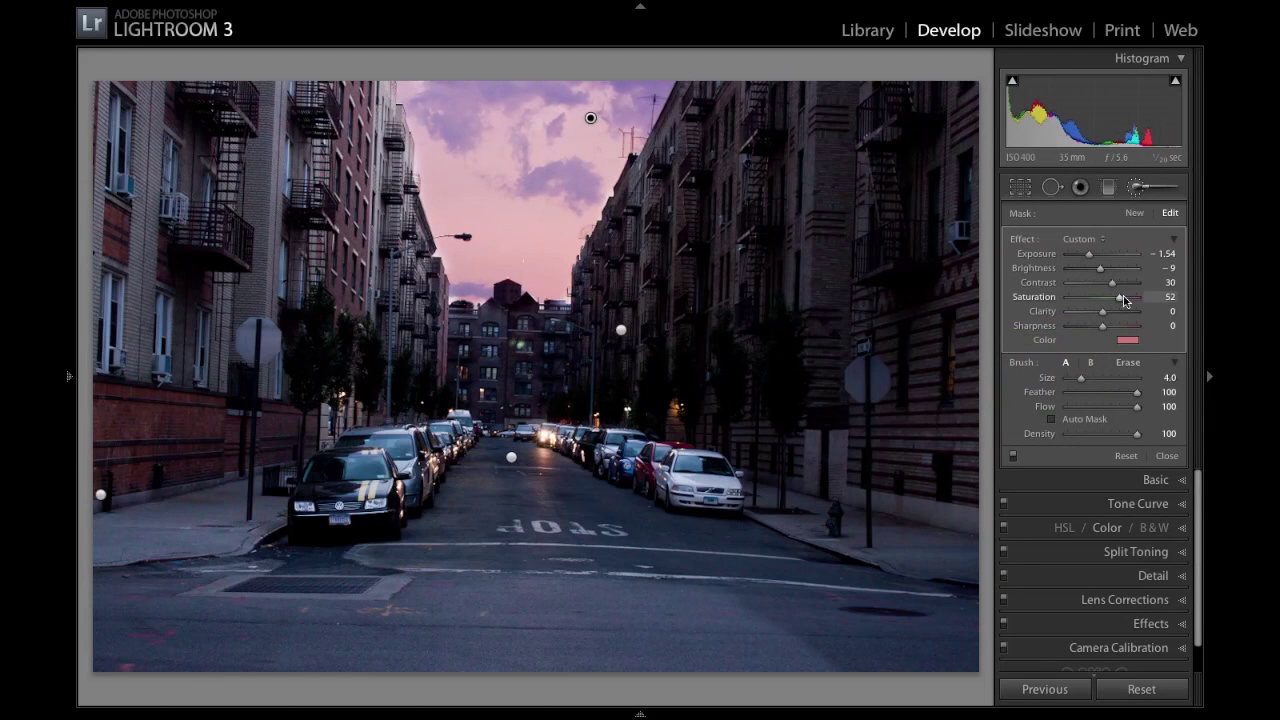
mouse_move(1120, 303)
mouse_down()
mouse_move(1090, 303)
mouse_move(1135, 303)
mouse_up()
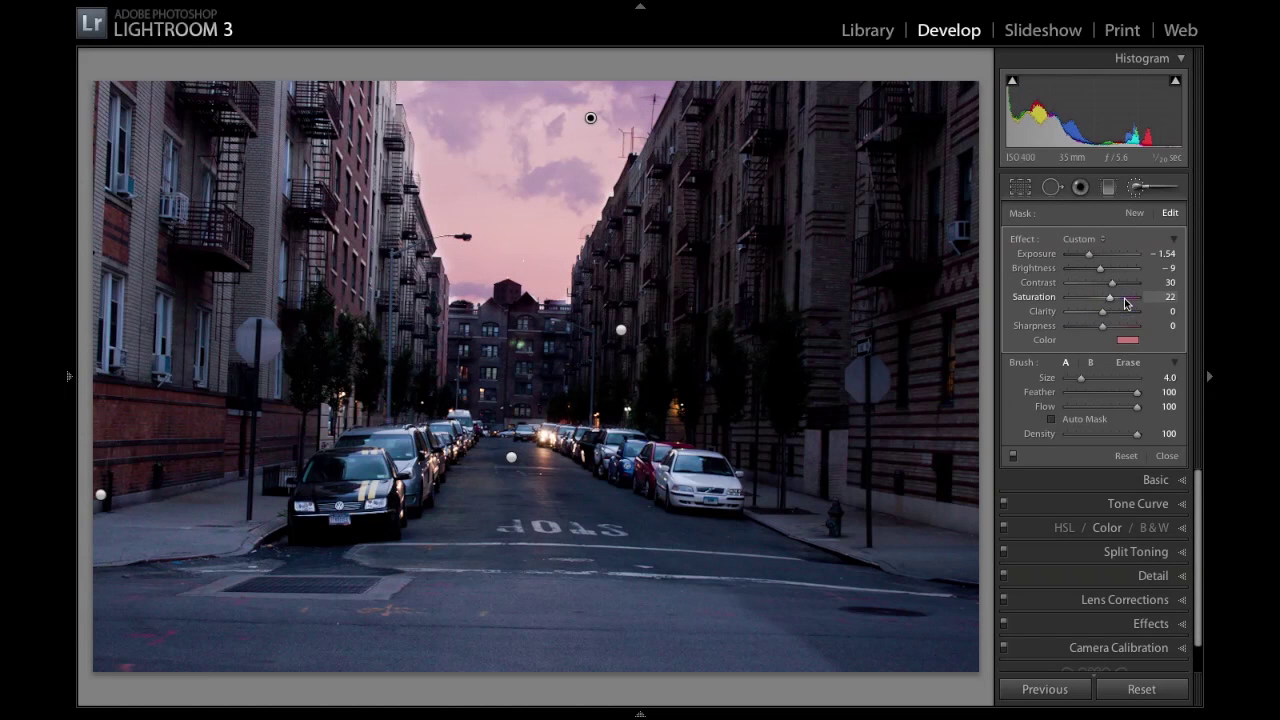
click(1135, 214)
click(1086, 242)
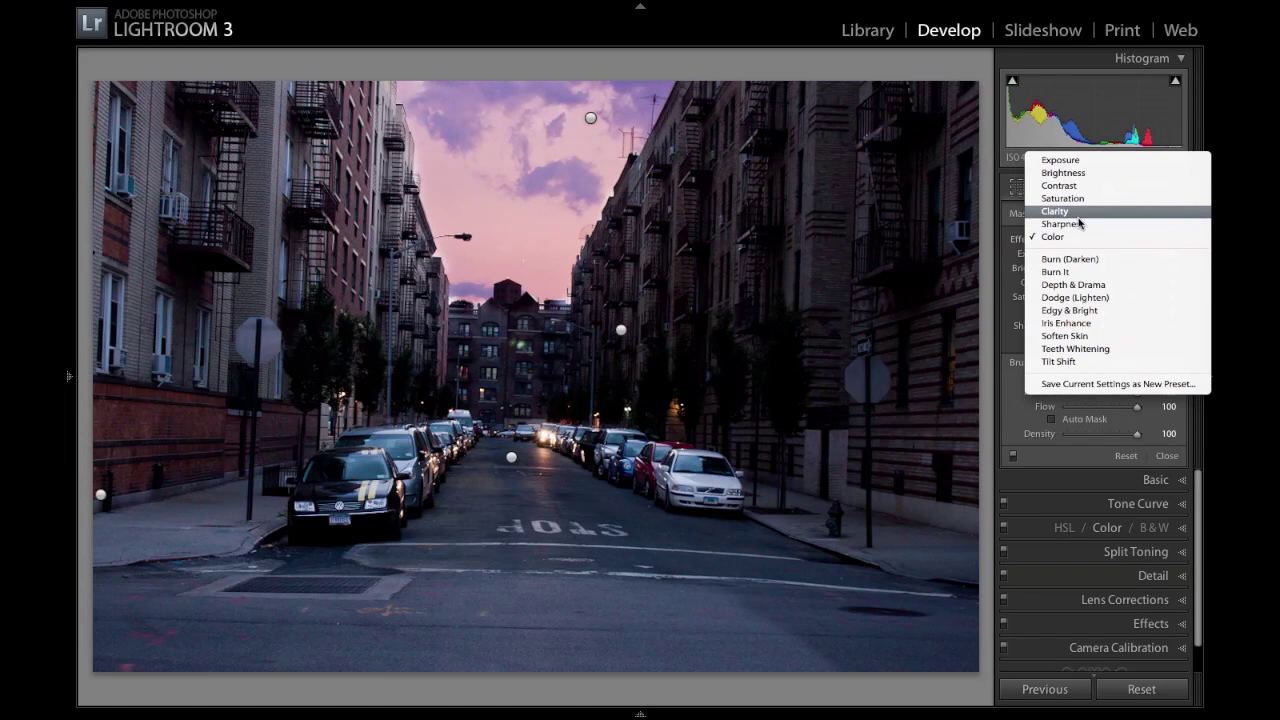
key(Escape)
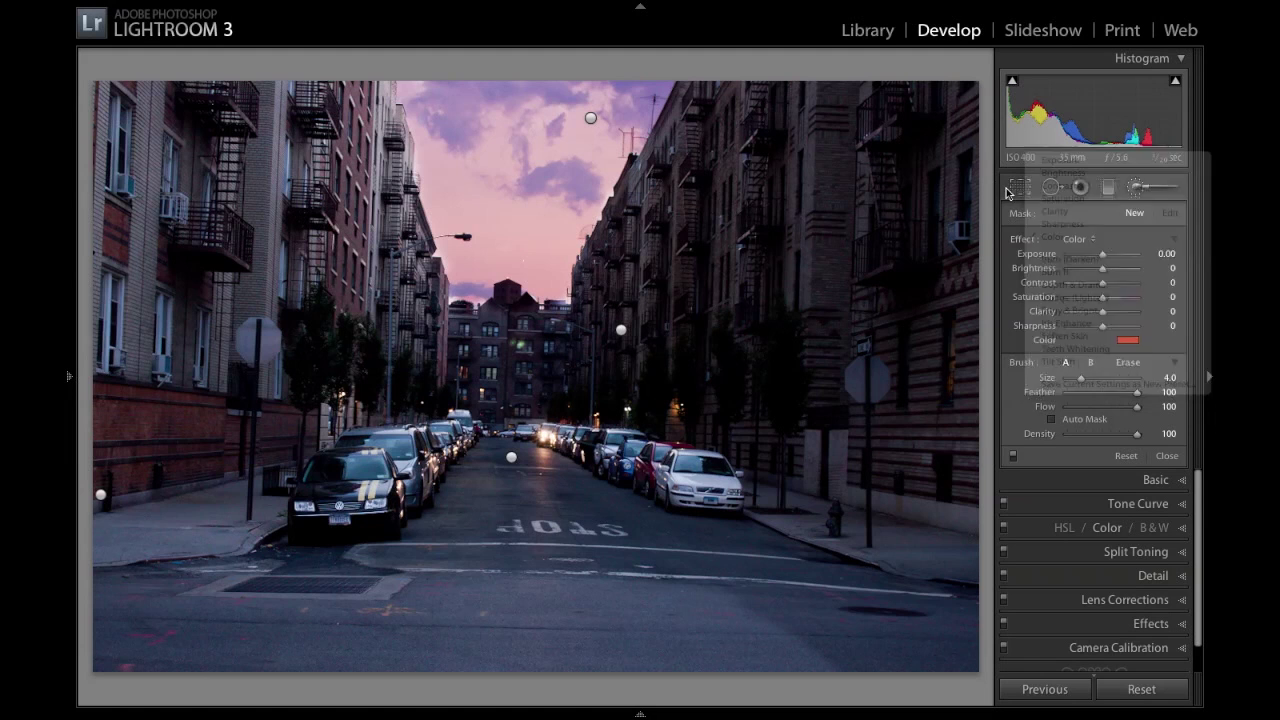
Close the Adjustment Brush and set the photo's overall Vibrance to +33 and Saturation to +24
click(1173, 459)
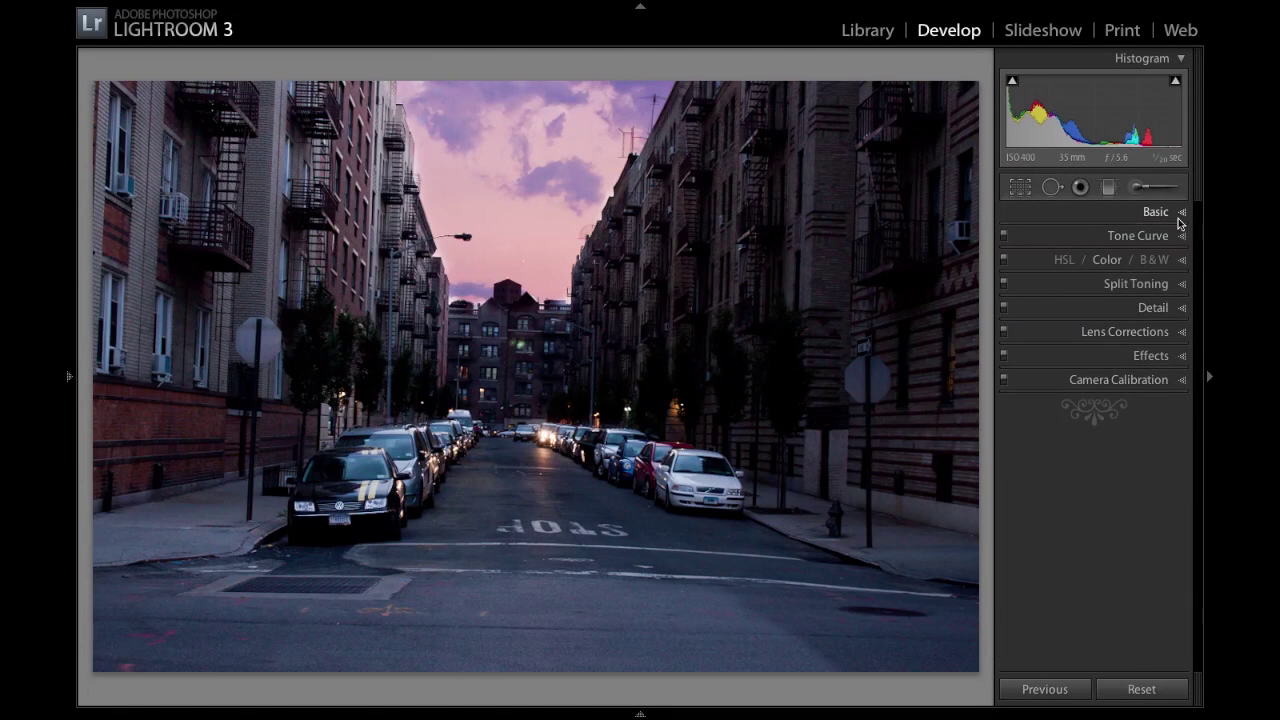
click(1180, 216)
mouse_move(1108, 481)
mouse_down()
mouse_move(1129, 476)
mouse_move(1110, 479)
mouse_move(1117, 492)
mouse_up()
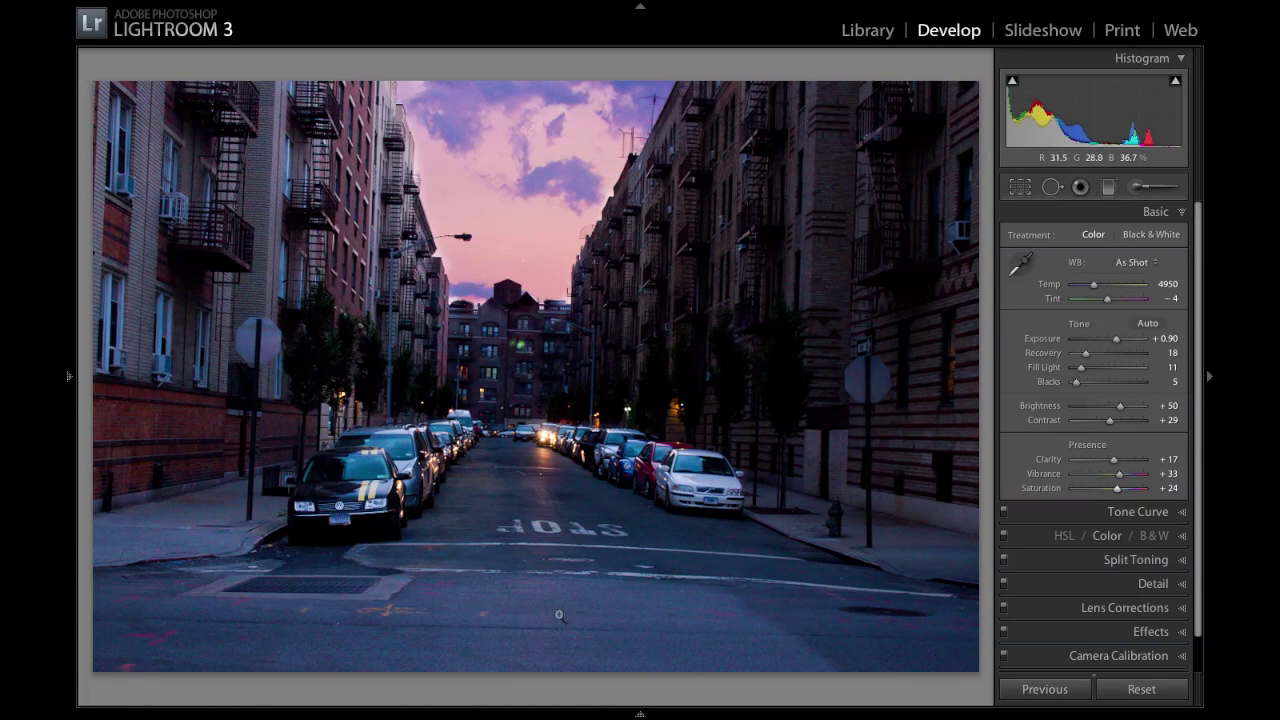
Set the photo's noise reduction to Luminance 93, luminance Contrast 100 and Color 100
click(826, 639)
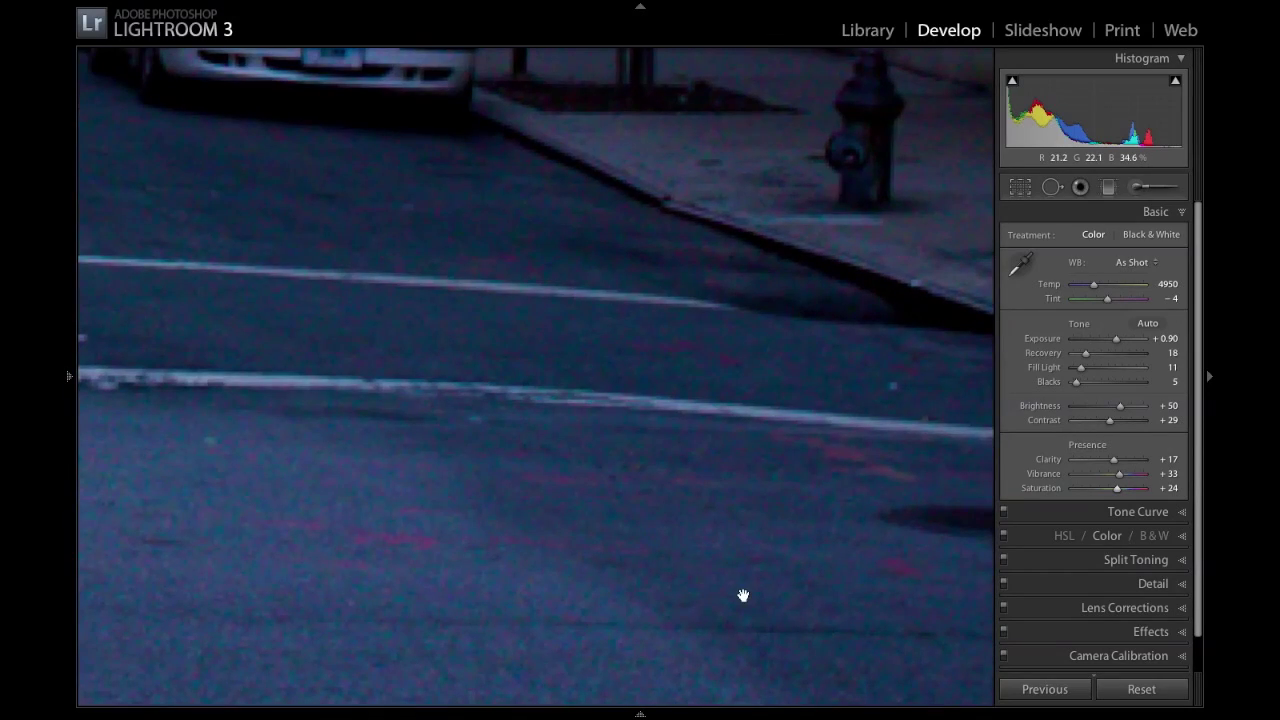
click(661, 575)
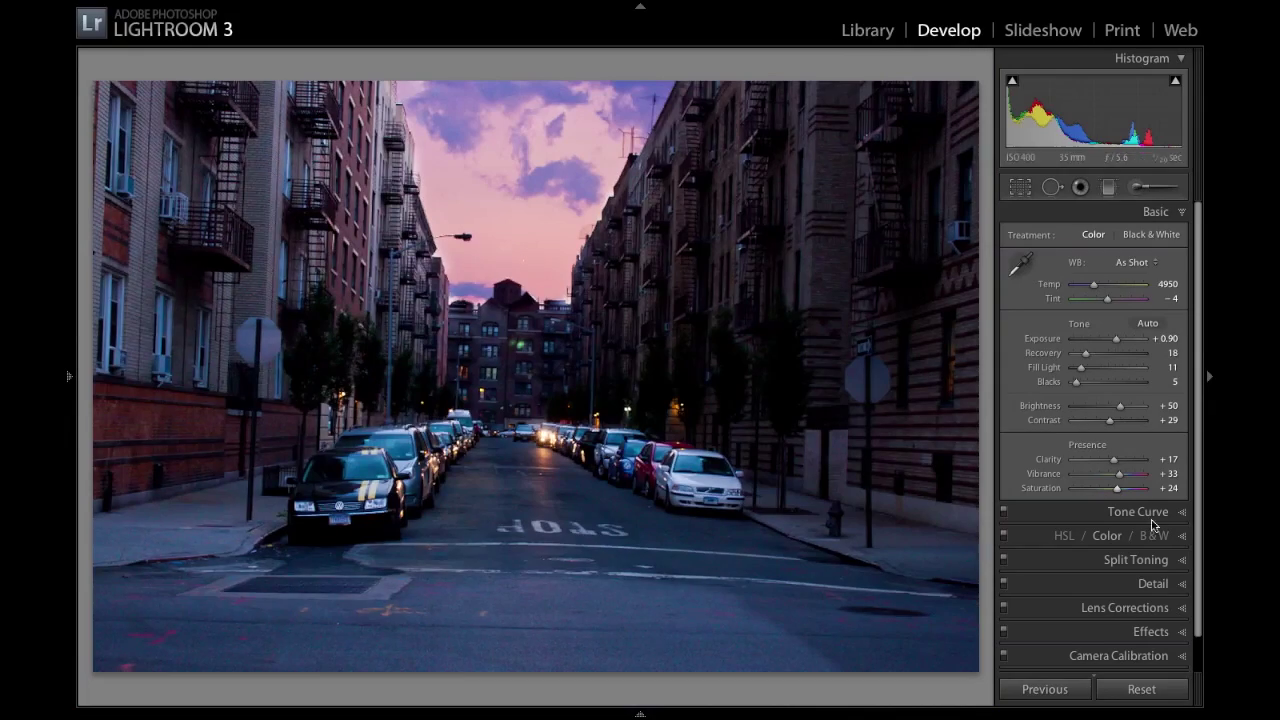
scroll(1150, 560, down, 1)
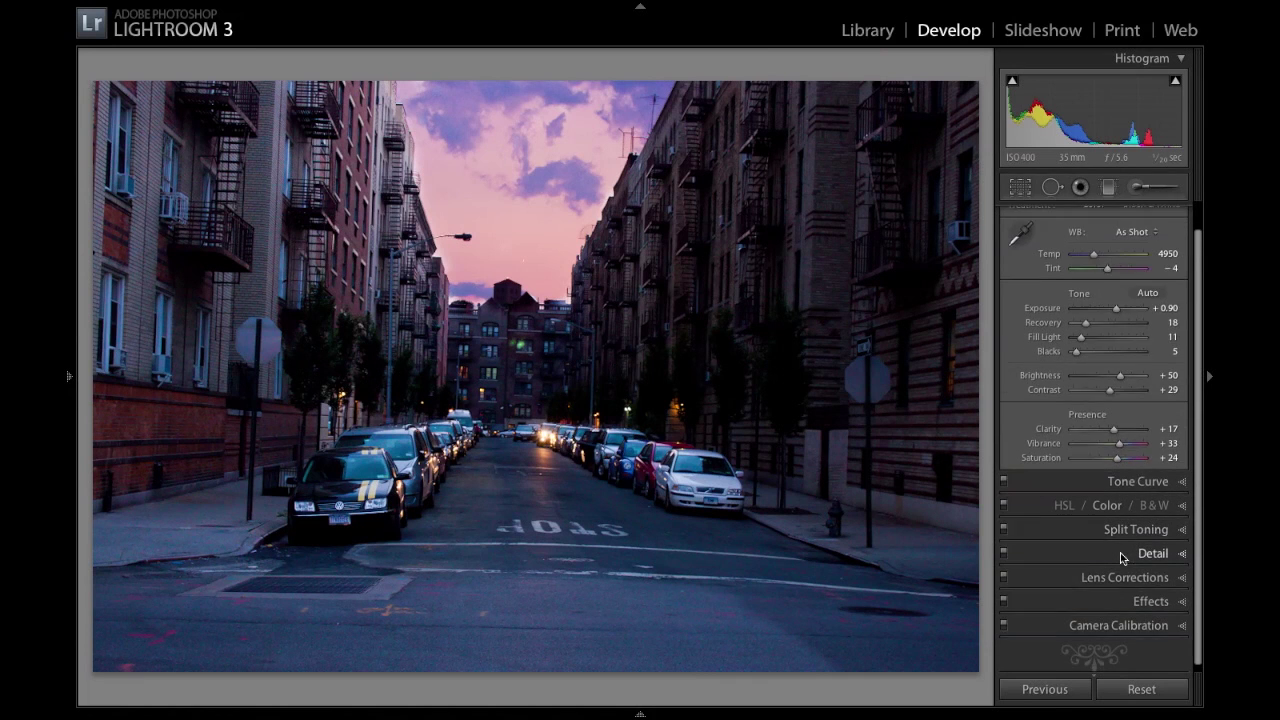
click(1166, 549)
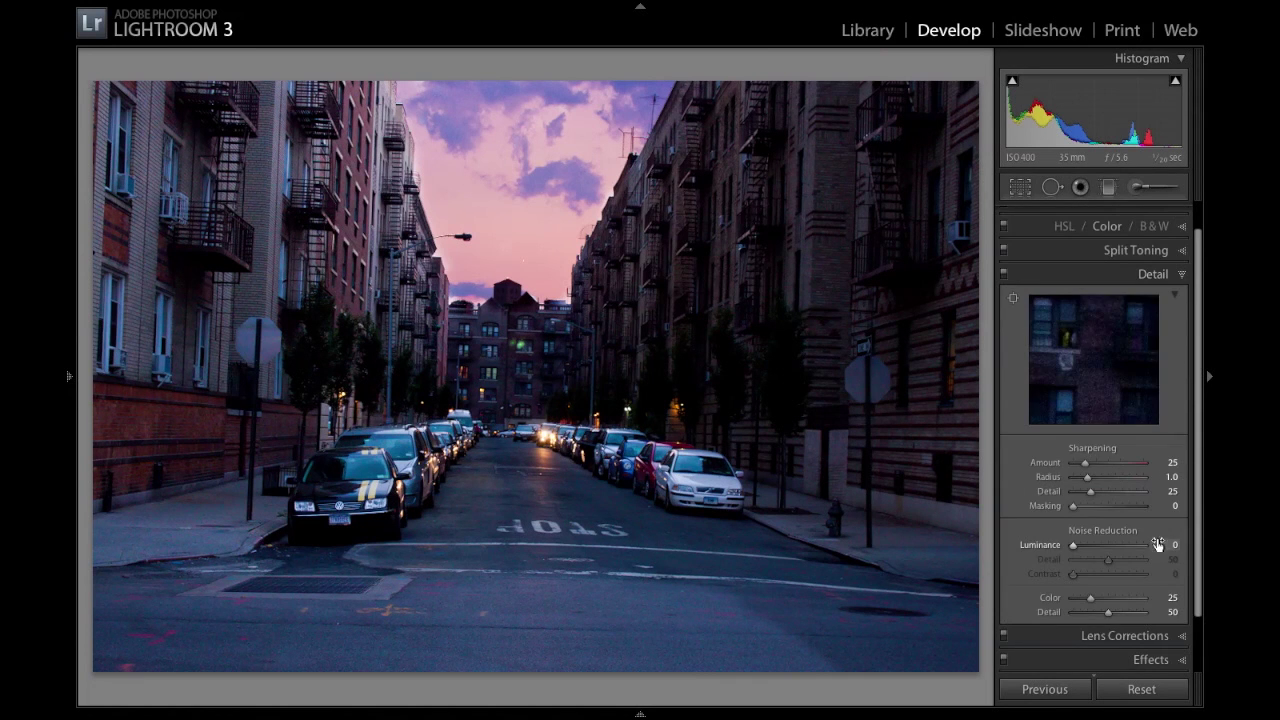
scroll(1054, 437, down, 1)
scroll(1054, 437, down, 1)
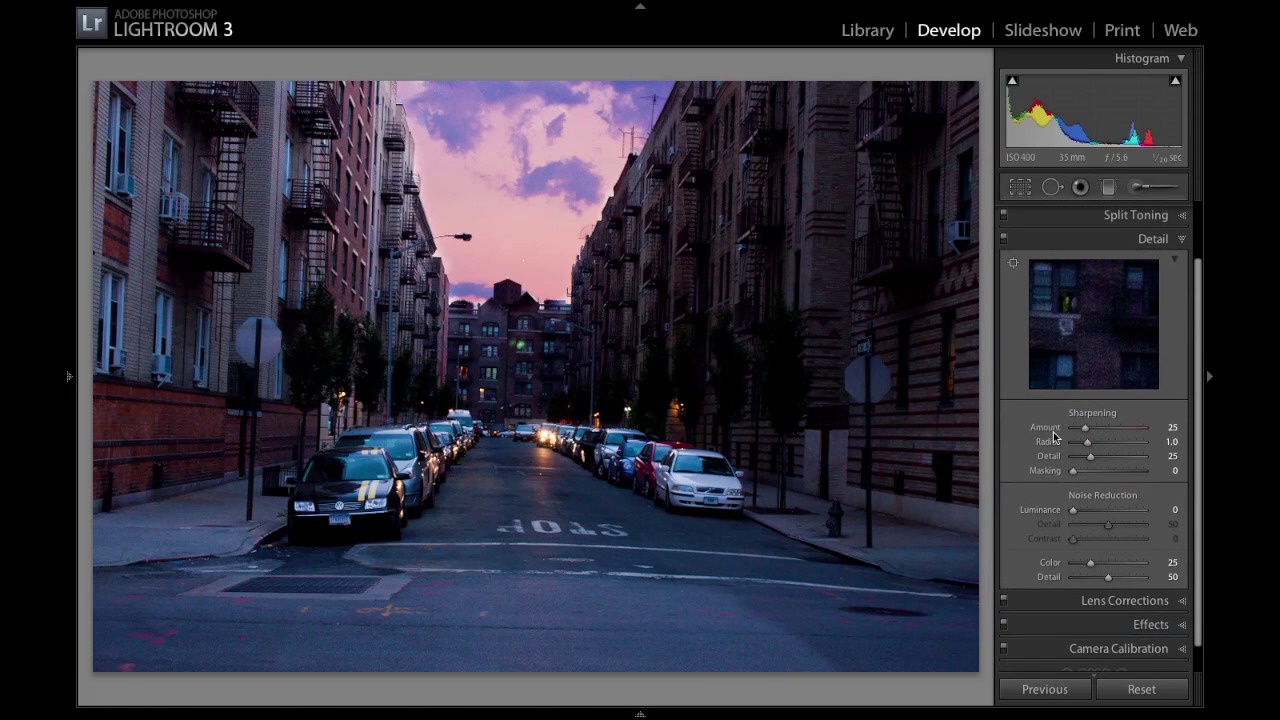
click(1072, 508)
drag(1072, 508, 1151, 494)
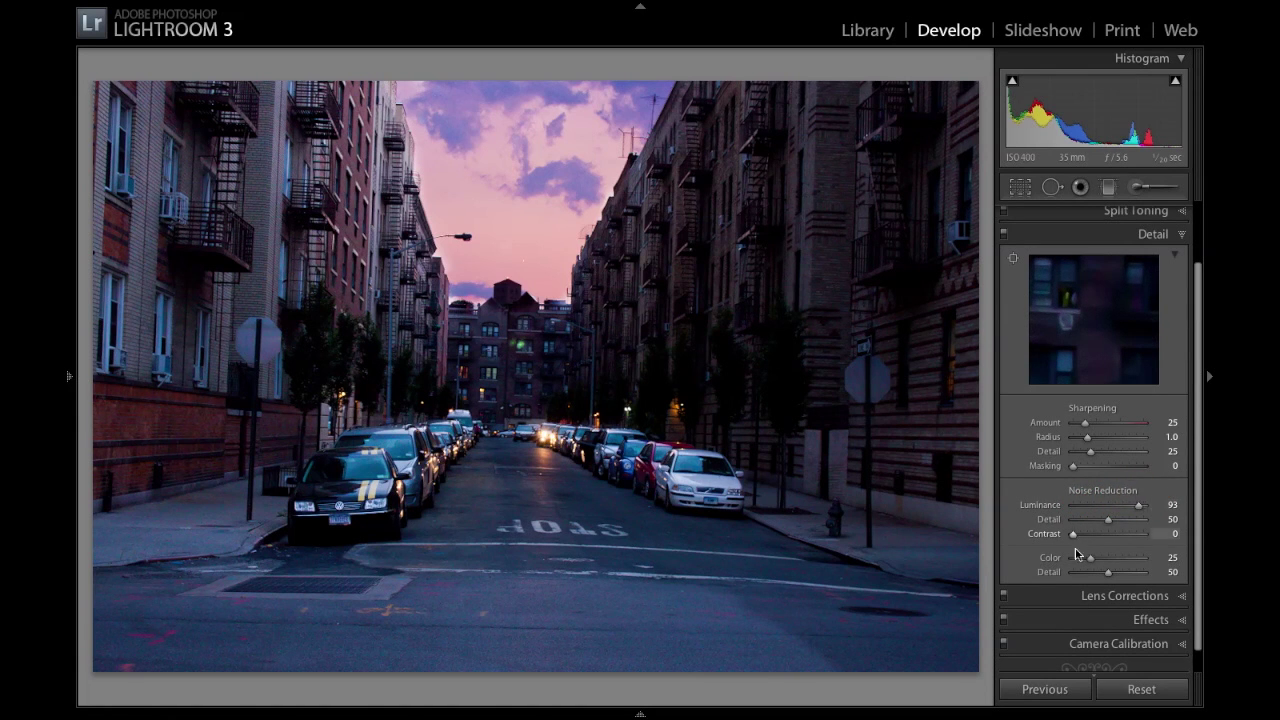
drag(1091, 565, 1180, 524)
drag(1073, 536, 1172, 518)
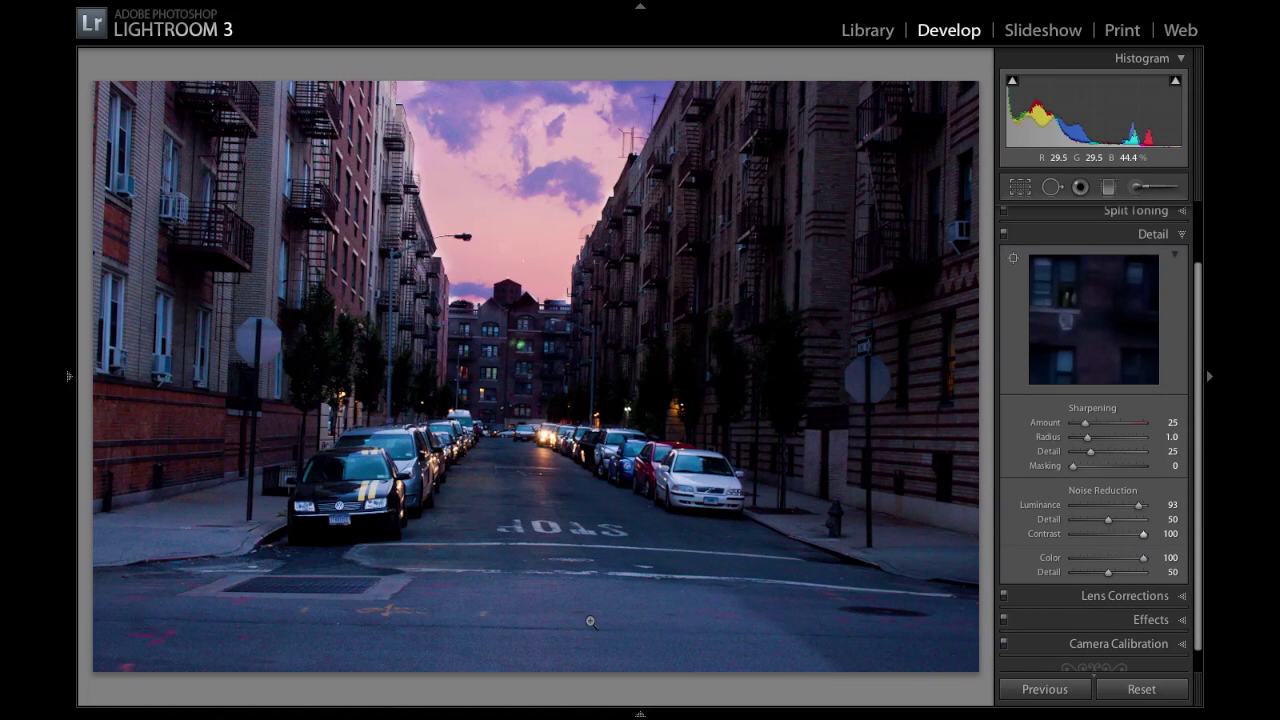
Inspect the noise reduction up close on the road and black car, and compare the photo with the neighbouring orange-sky version
click(205, 651)
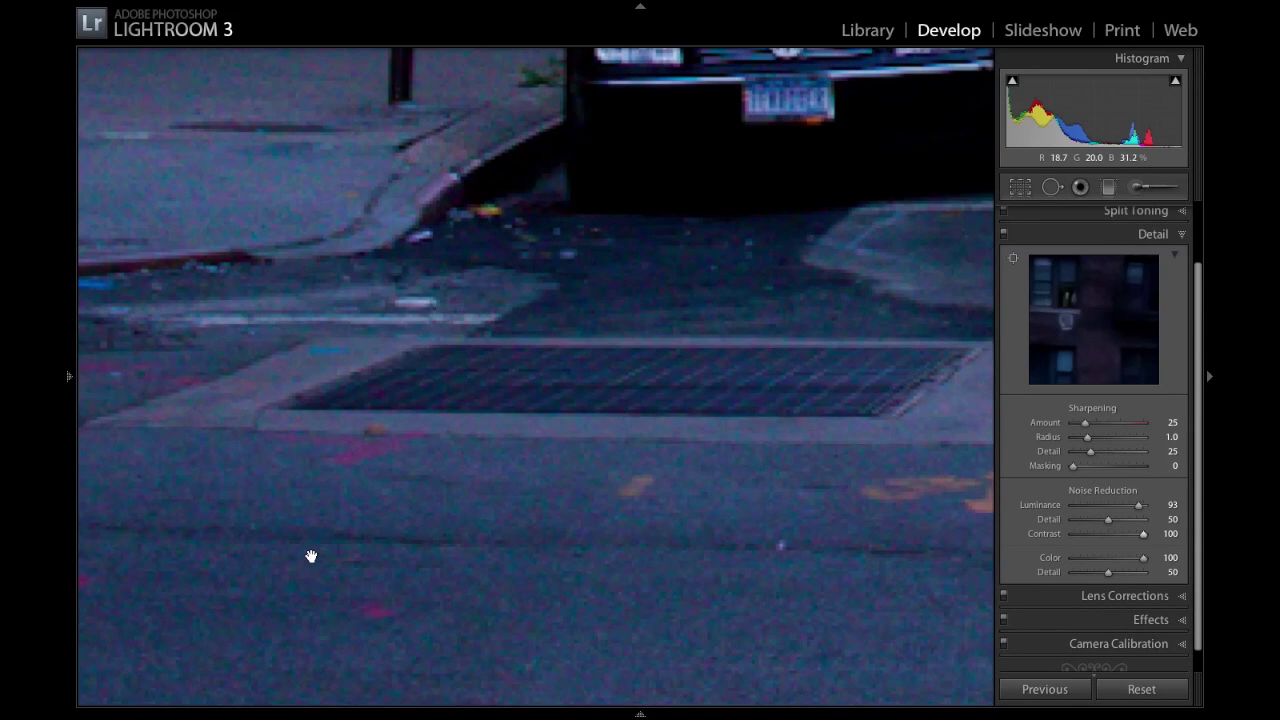
drag(442, 544, 306, 663)
drag(503, 390, 463, 490)
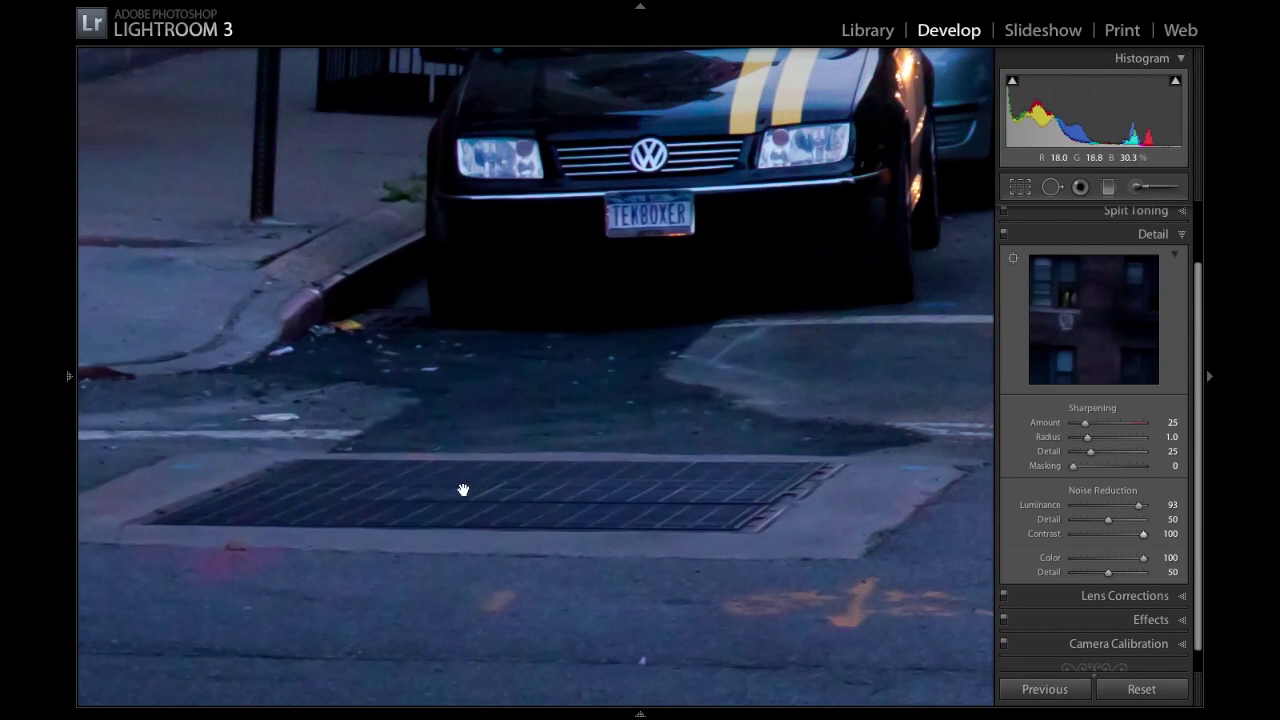
drag(567, 360, 580, 467)
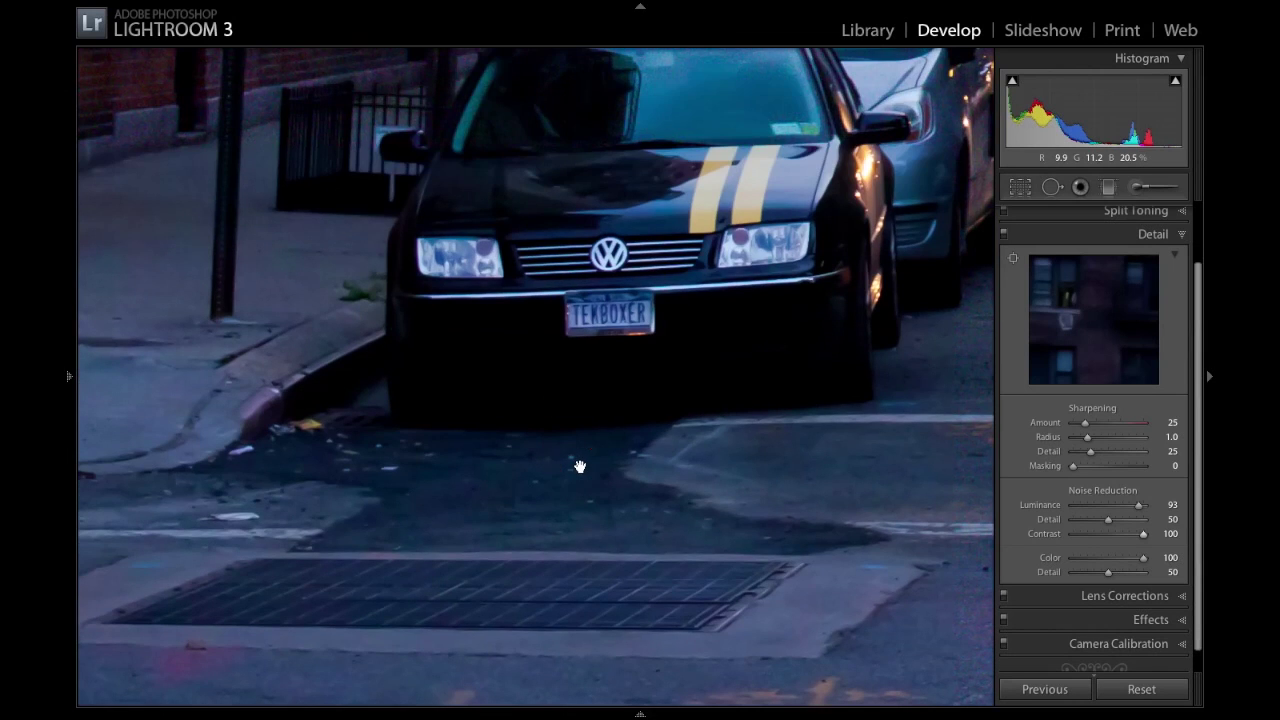
click(656, 335)
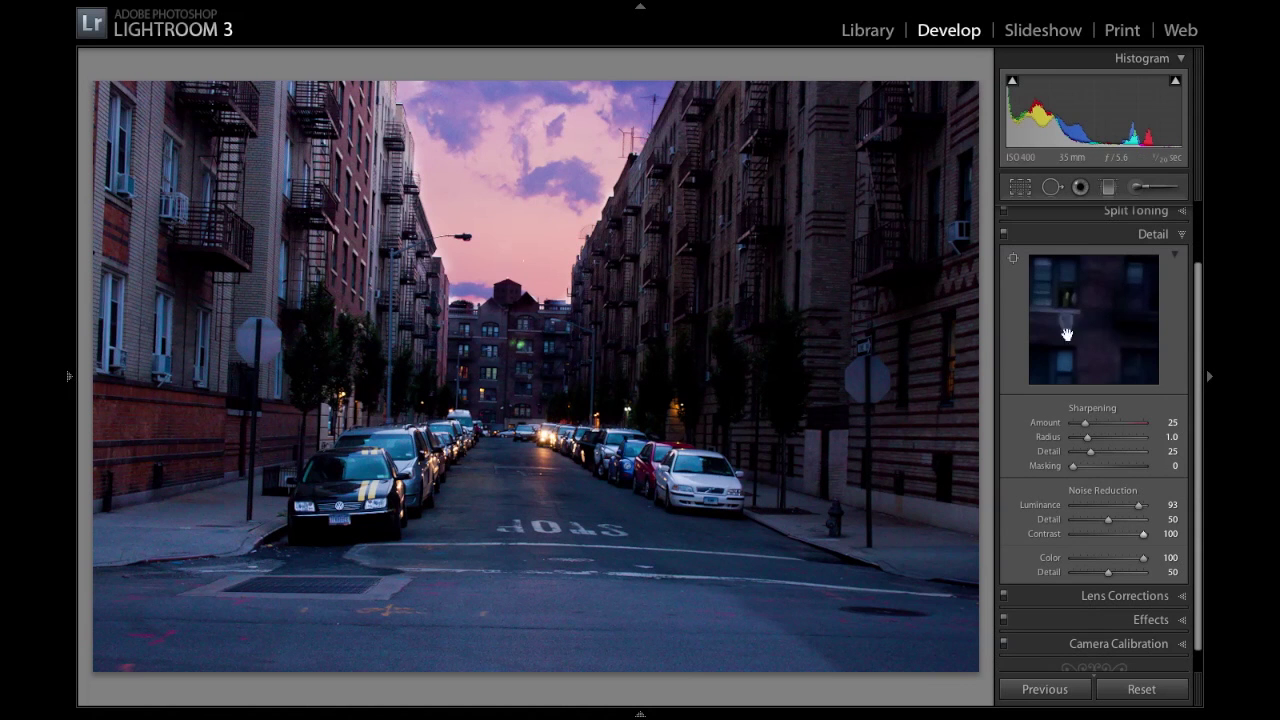
key(Right)
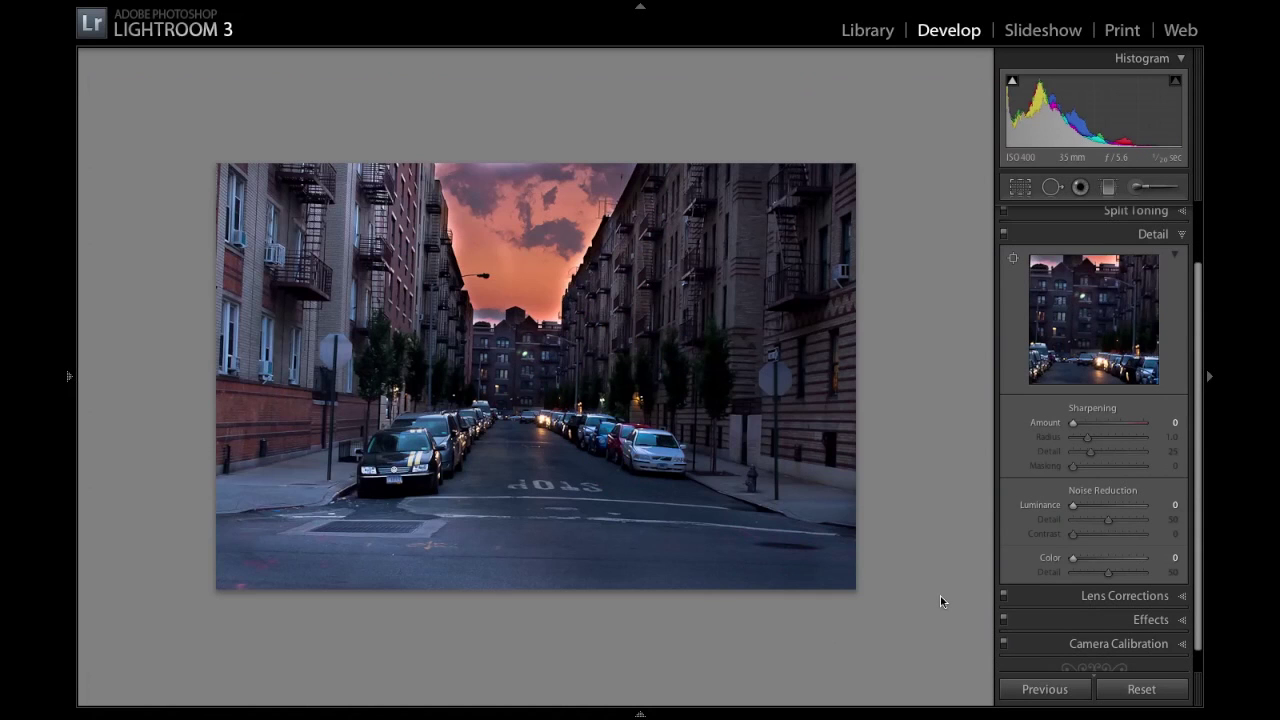
key(Right)
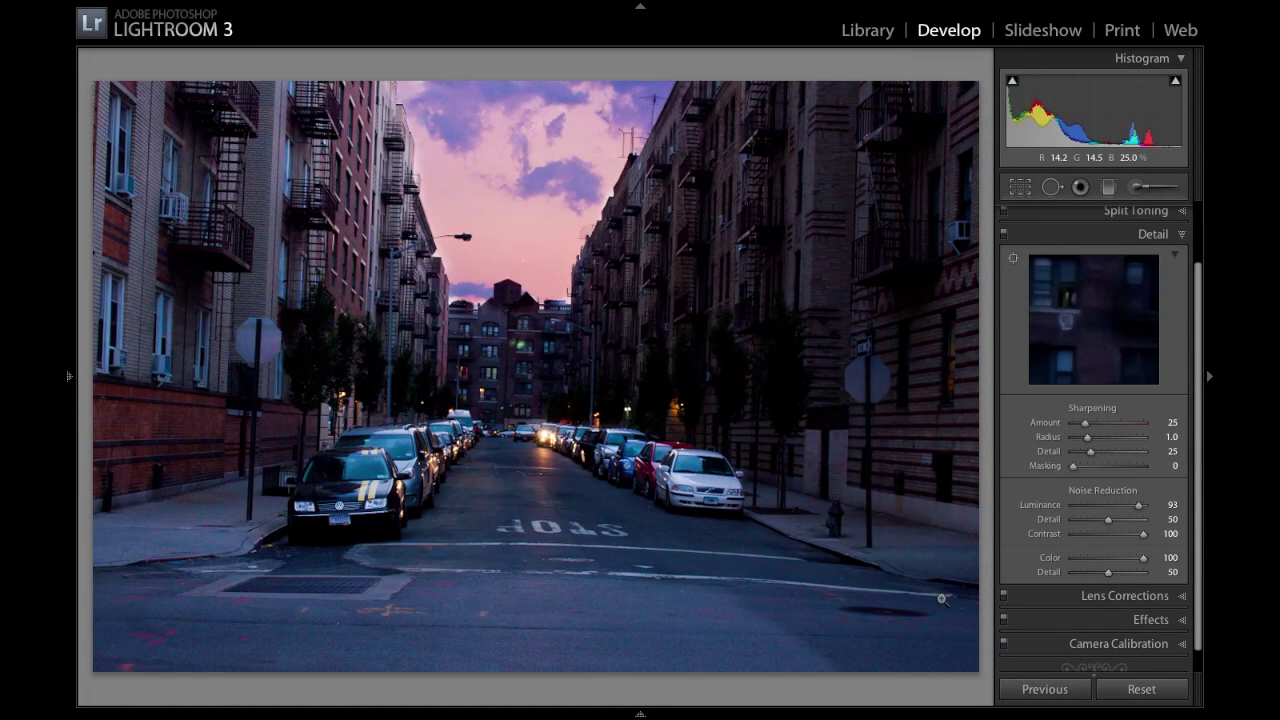
key(Right)
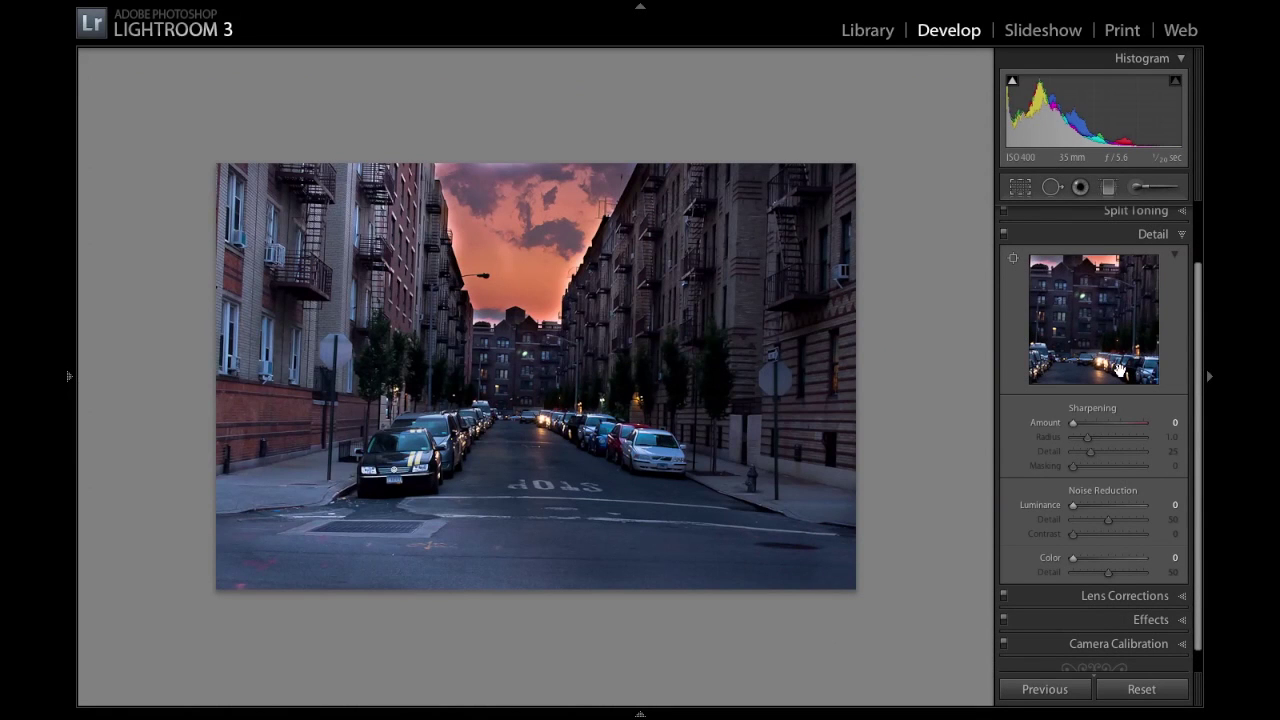
key(Left)
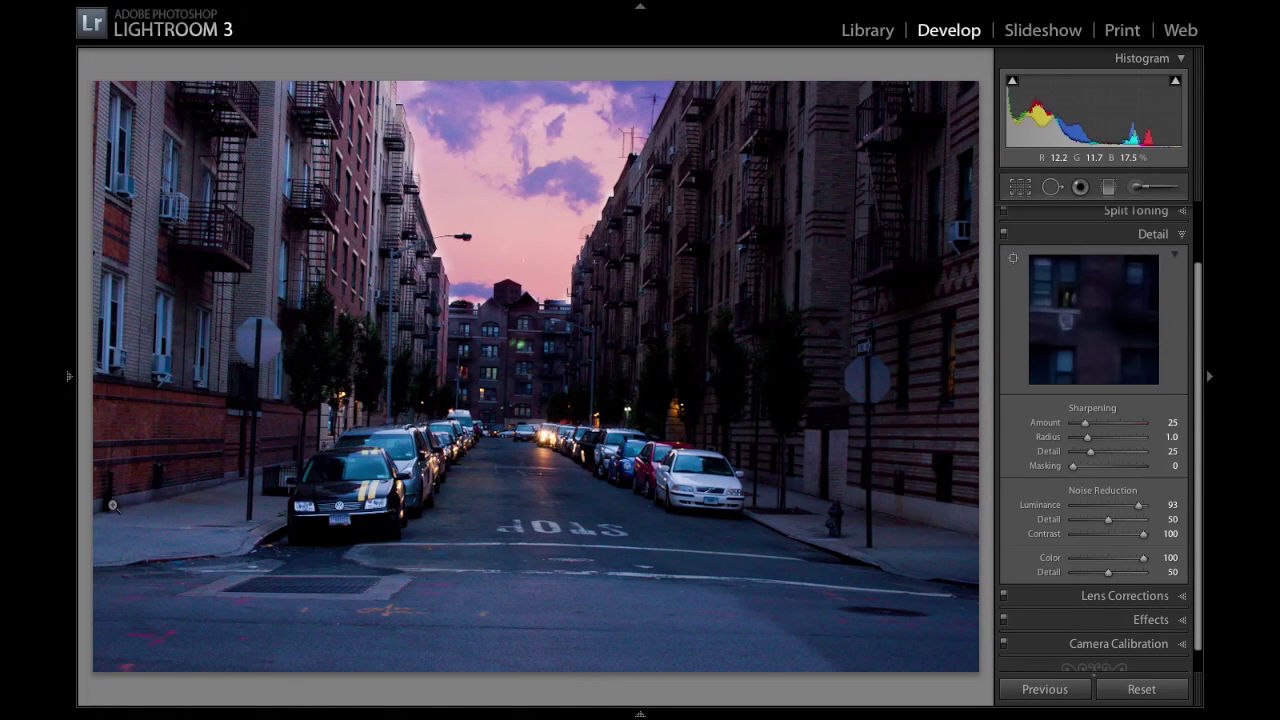
Show the Navigator and History side of the workspace and switch to a screen mode with the menu bar and Dock
mouse_move(114, 505)
key(F7)
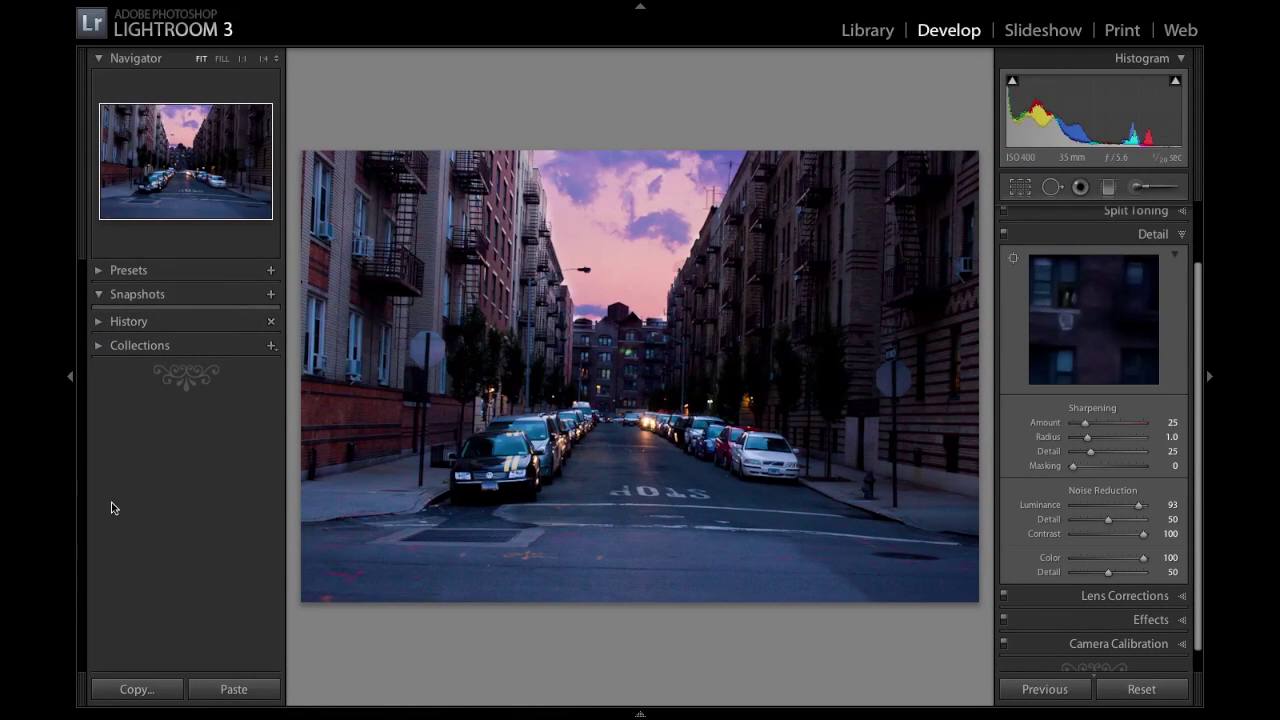
key(f)
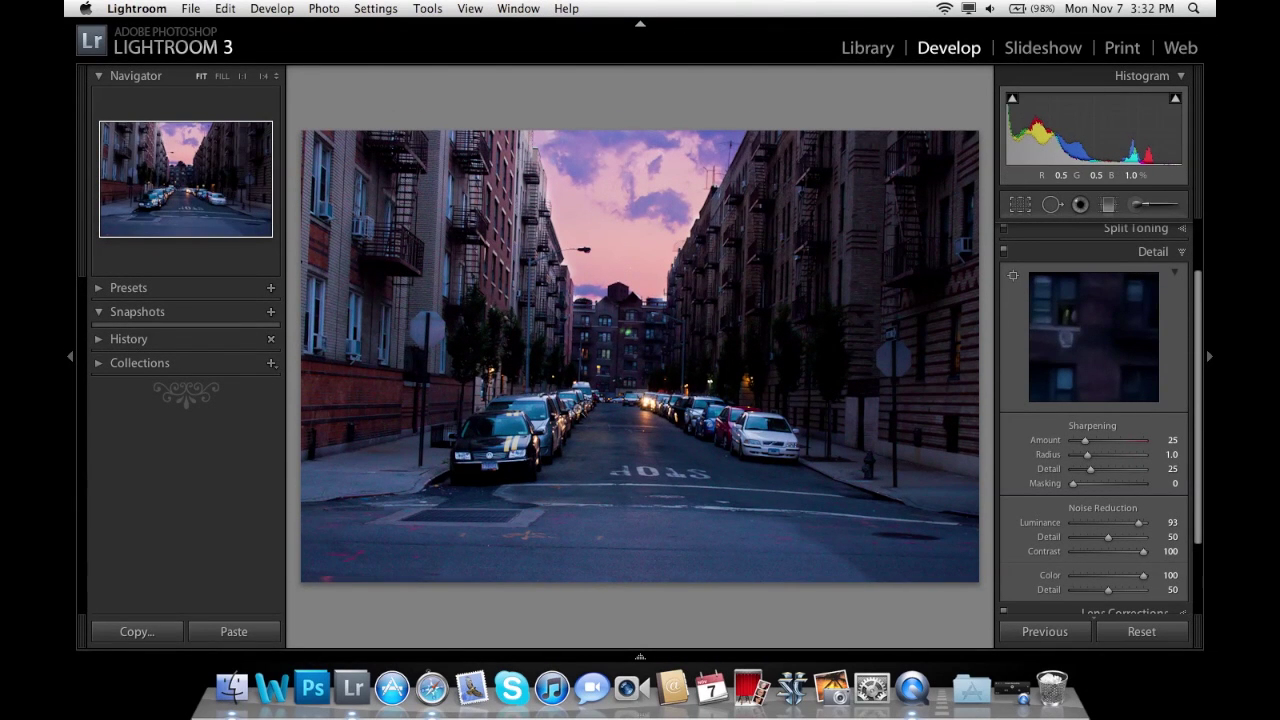
key(f)
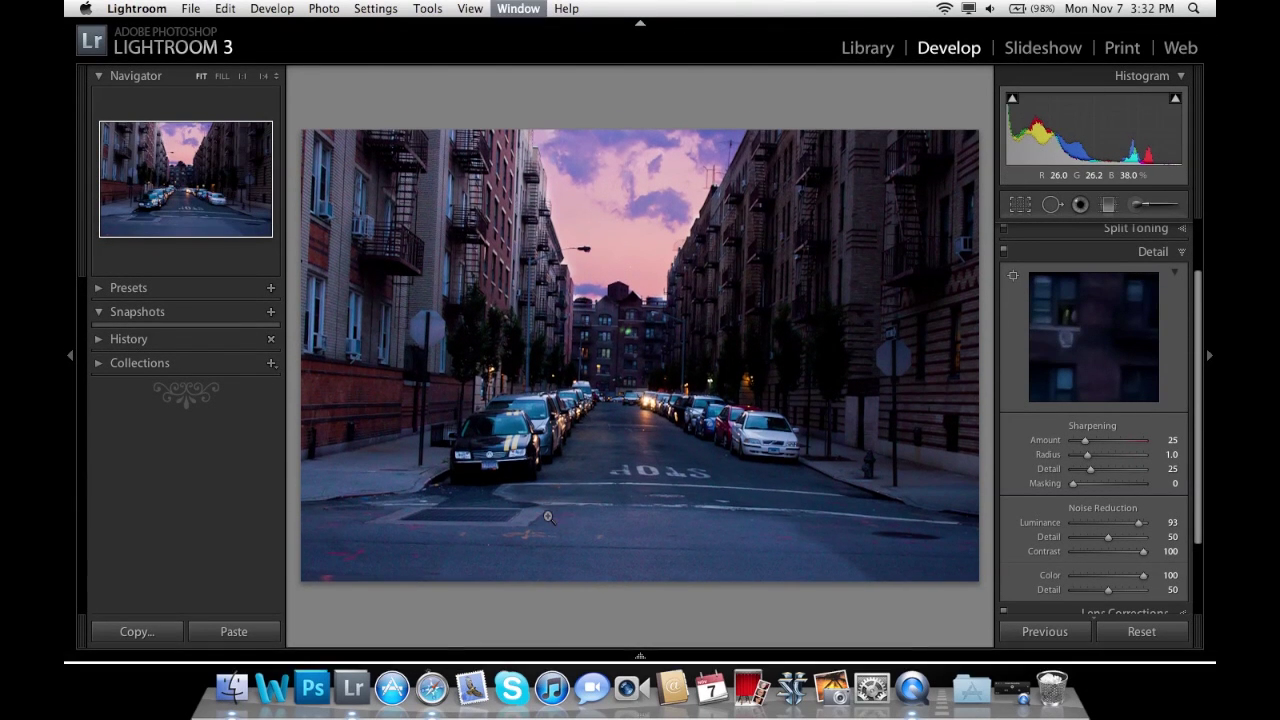
key(f)
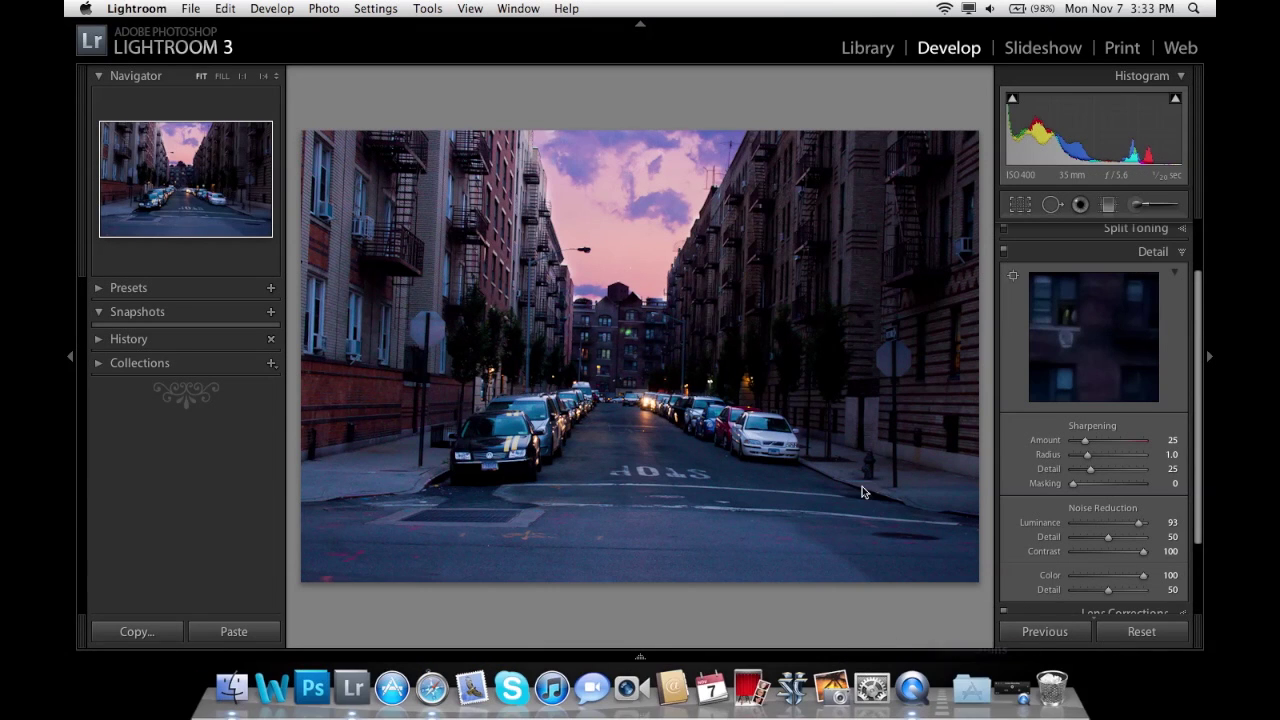
click(1012, 688)
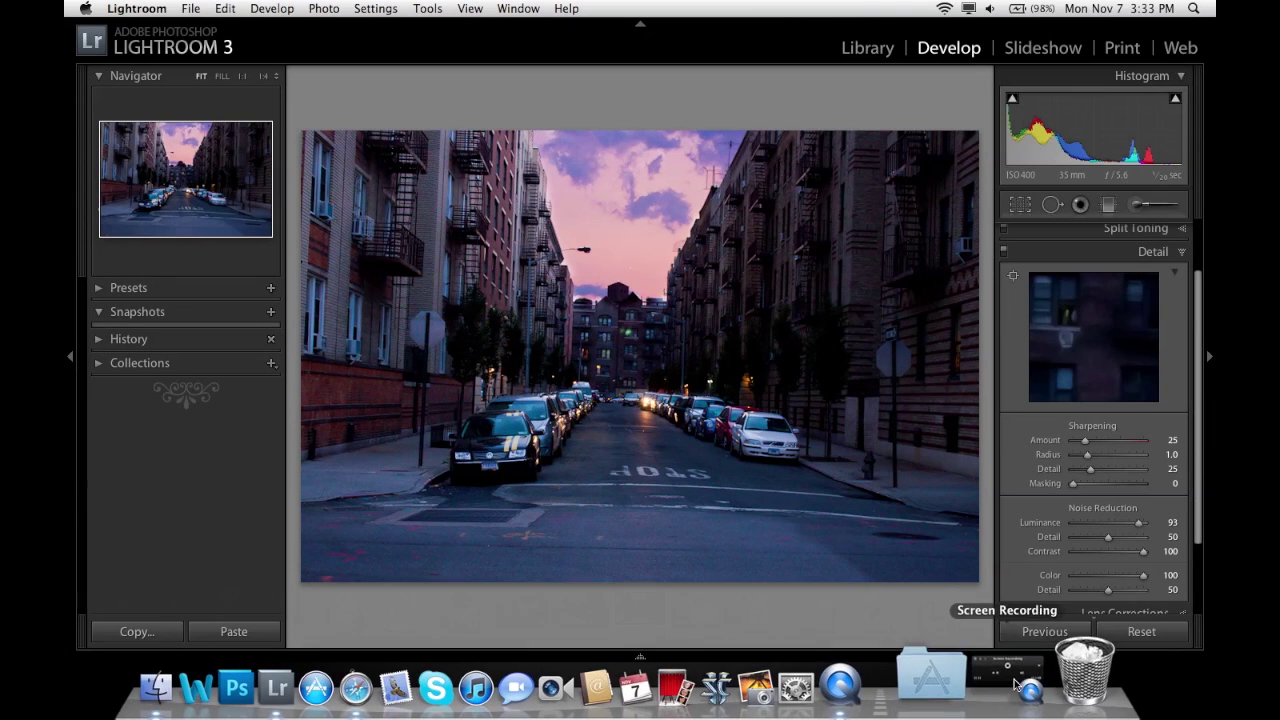